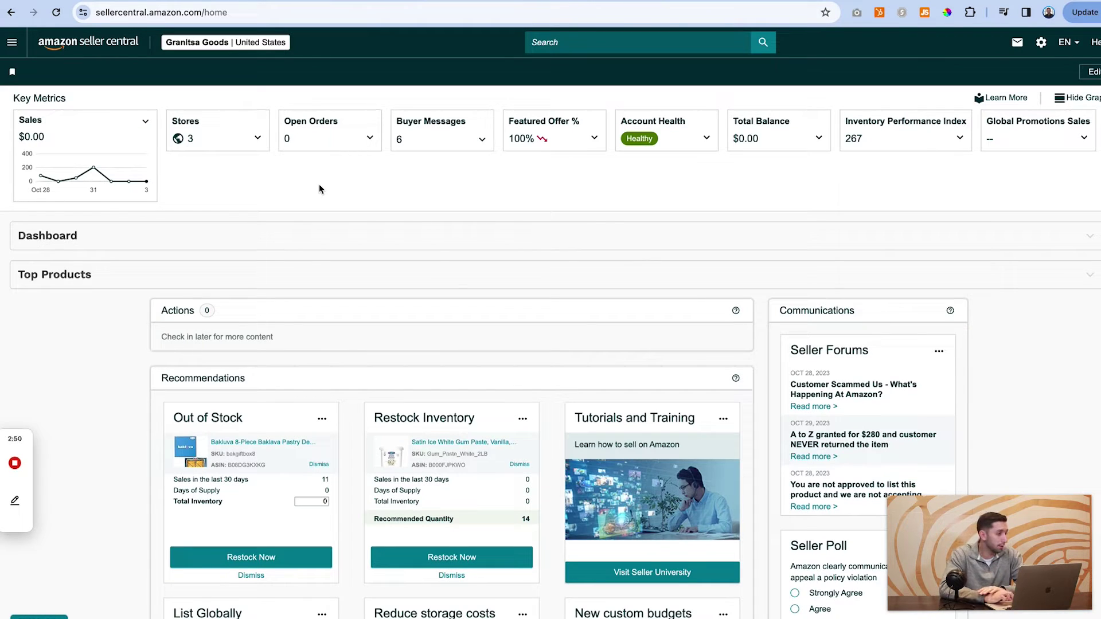
# Step: Open the Bakluva brand store in the Store builder via Stores > Manage Stores
pyautogui.click(12, 45)
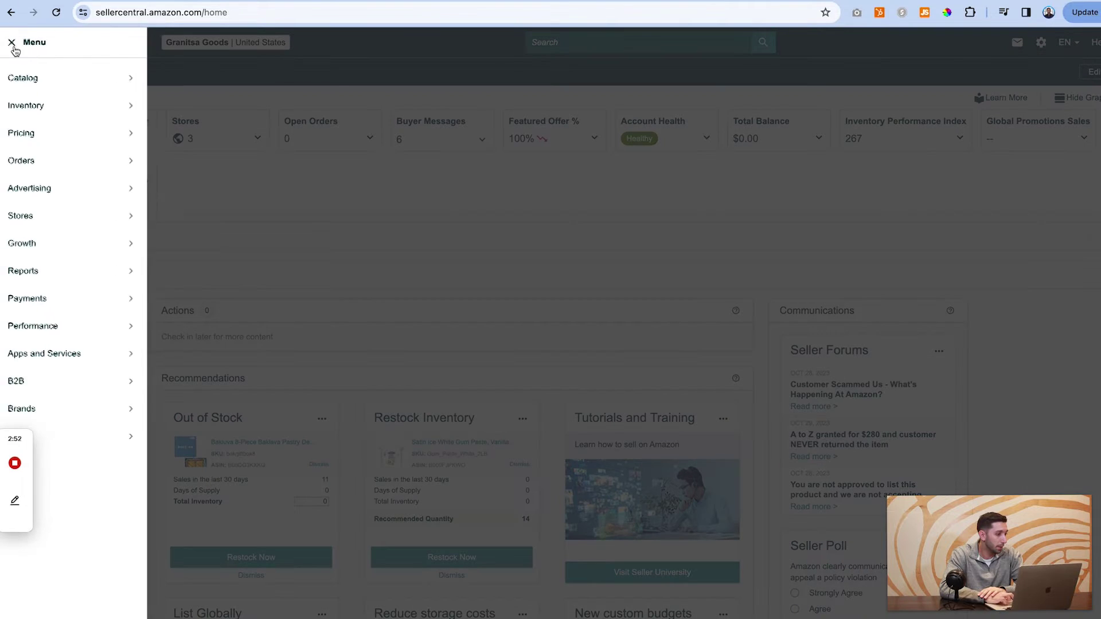
pyautogui.moveTo(66, 223)
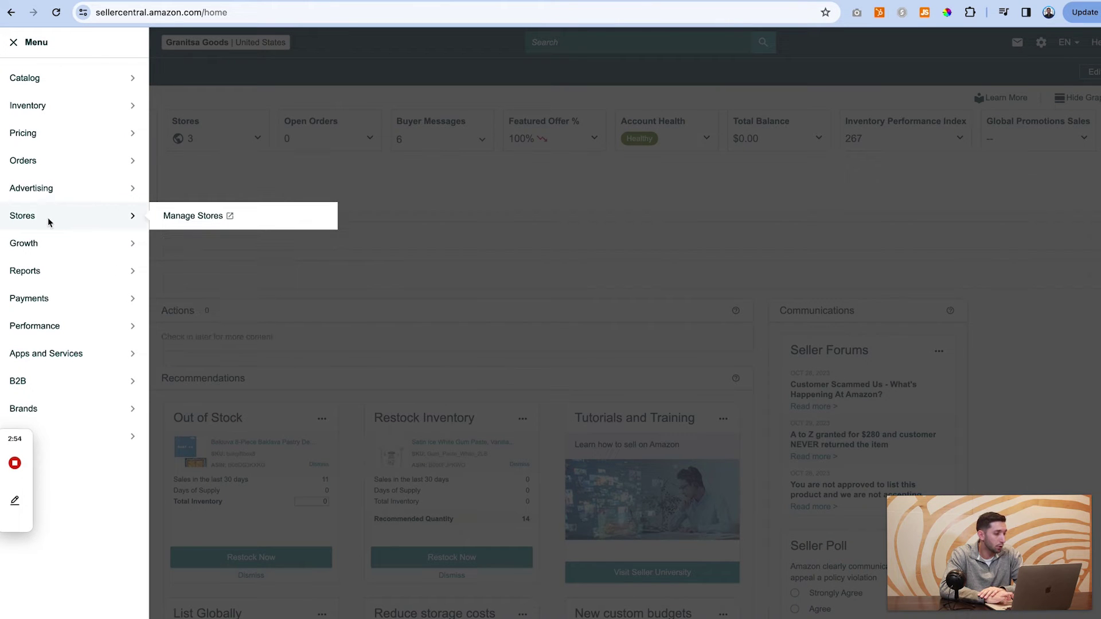
pyautogui.click(167, 223)
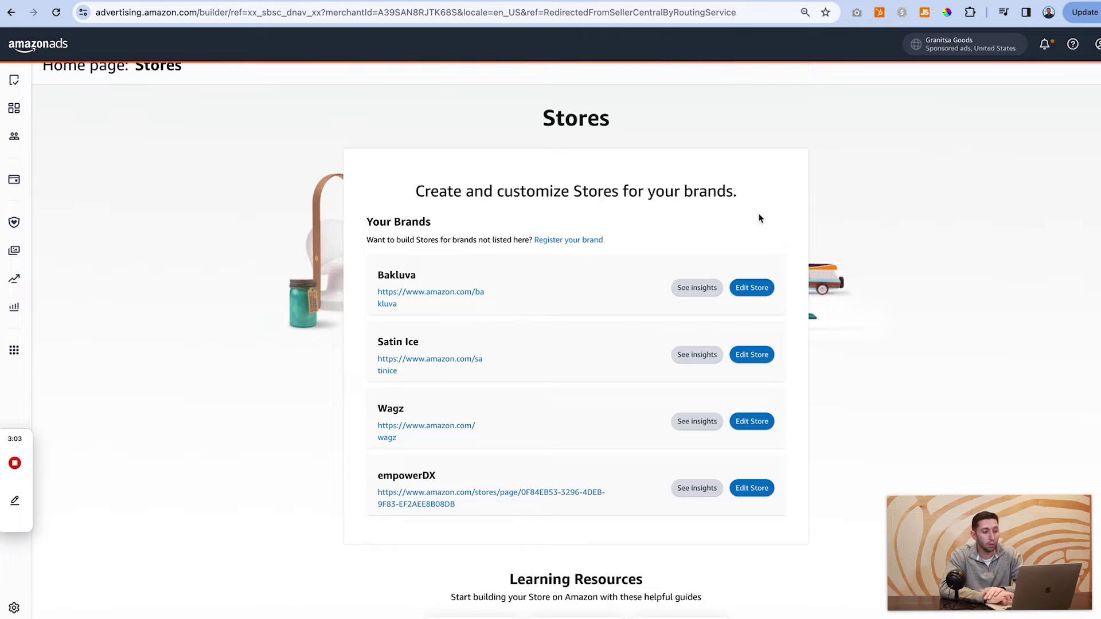
pyautogui.click(761, 288)
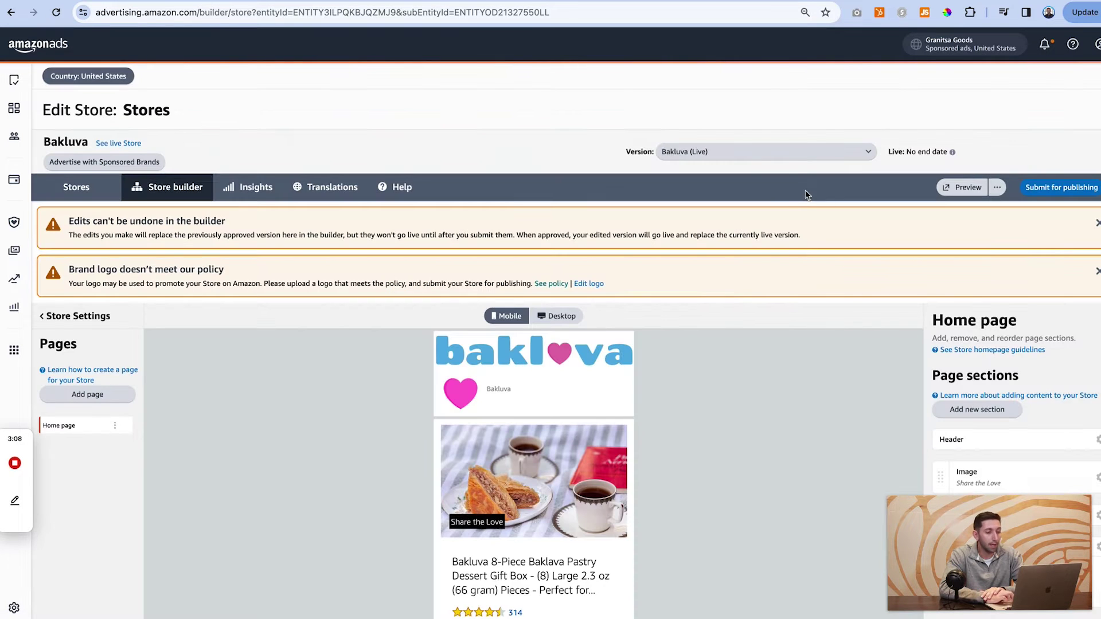
# Step: Start creating a new store version from the Version dropdown
pyautogui.click(757, 153)
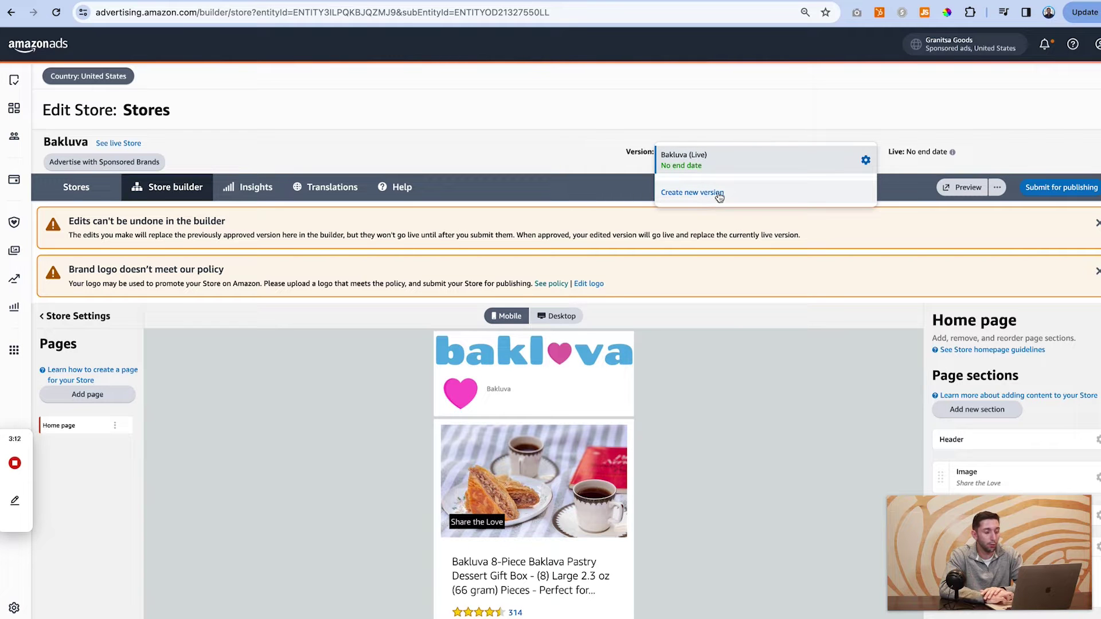
pyautogui.click(593, 157)
pyautogui.scroll(5, 662, 164)
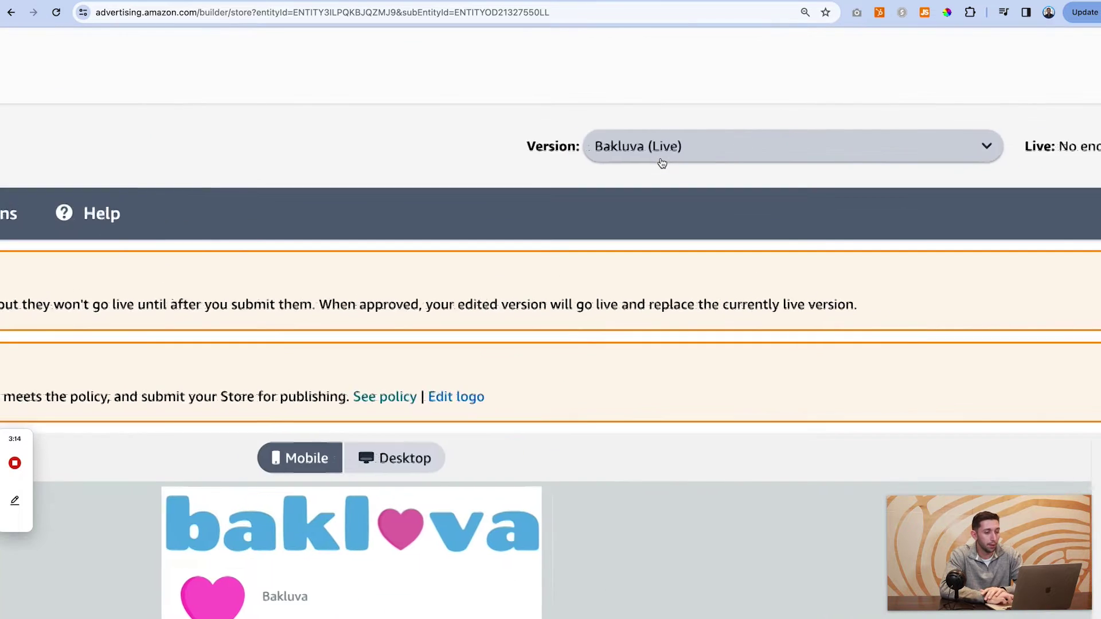
pyautogui.hscroll(1, 631, 164)
pyautogui.click(662, 152)
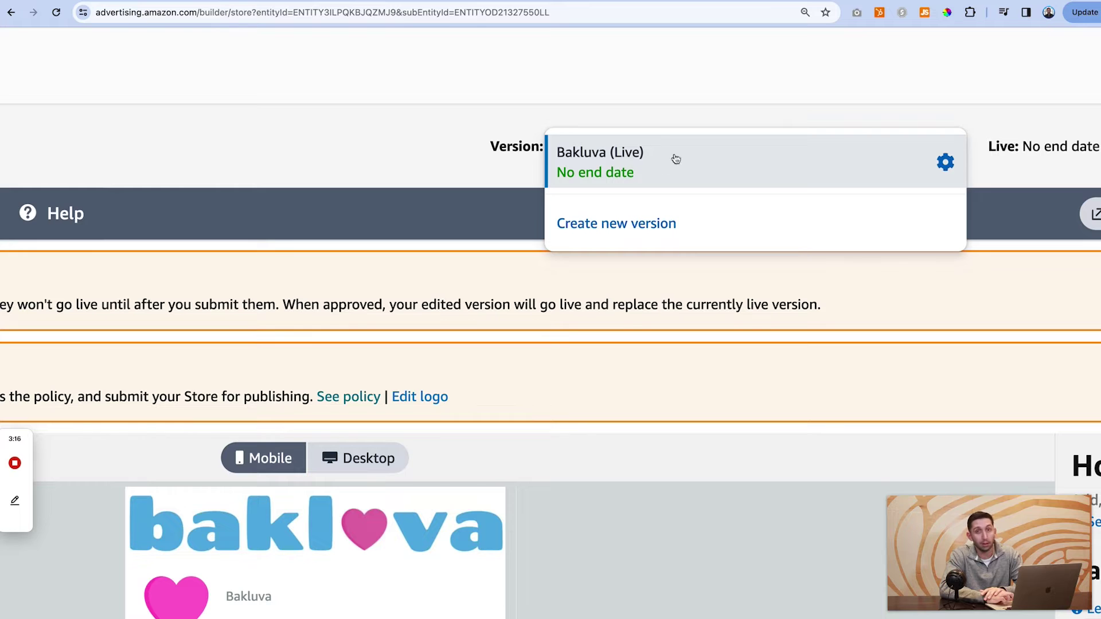
pyautogui.click(661, 223)
pyautogui.scroll(-5, 663, 229)
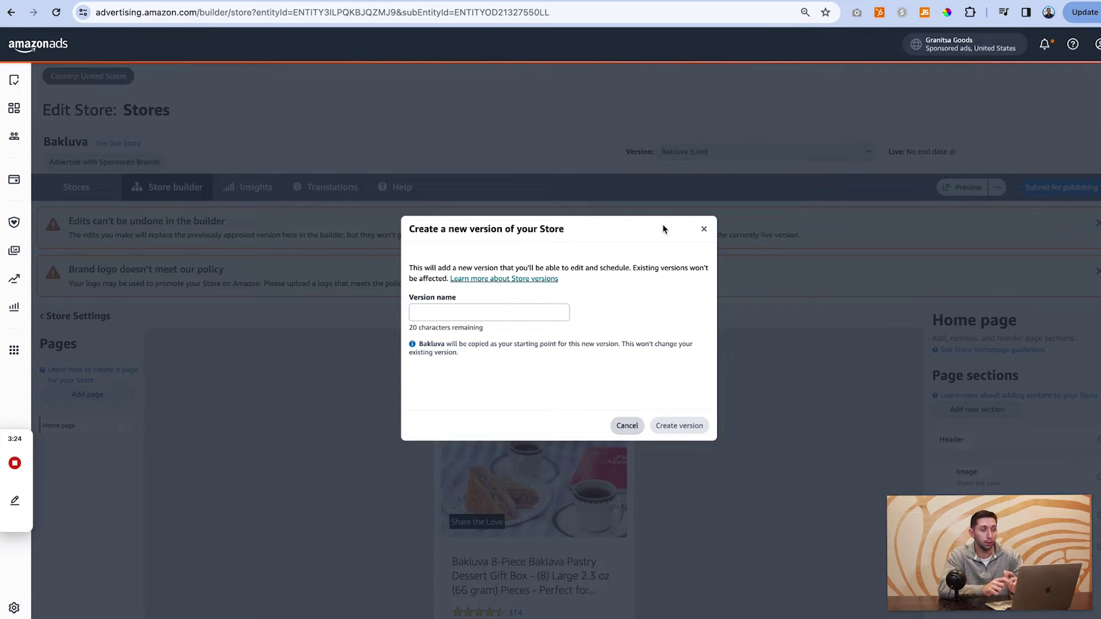
# Step: Name the version 'Bakluva - version 2', create it, open it for editing, and view the mockup
pyautogui.click(516, 312)
pyautogui.write('Bak')
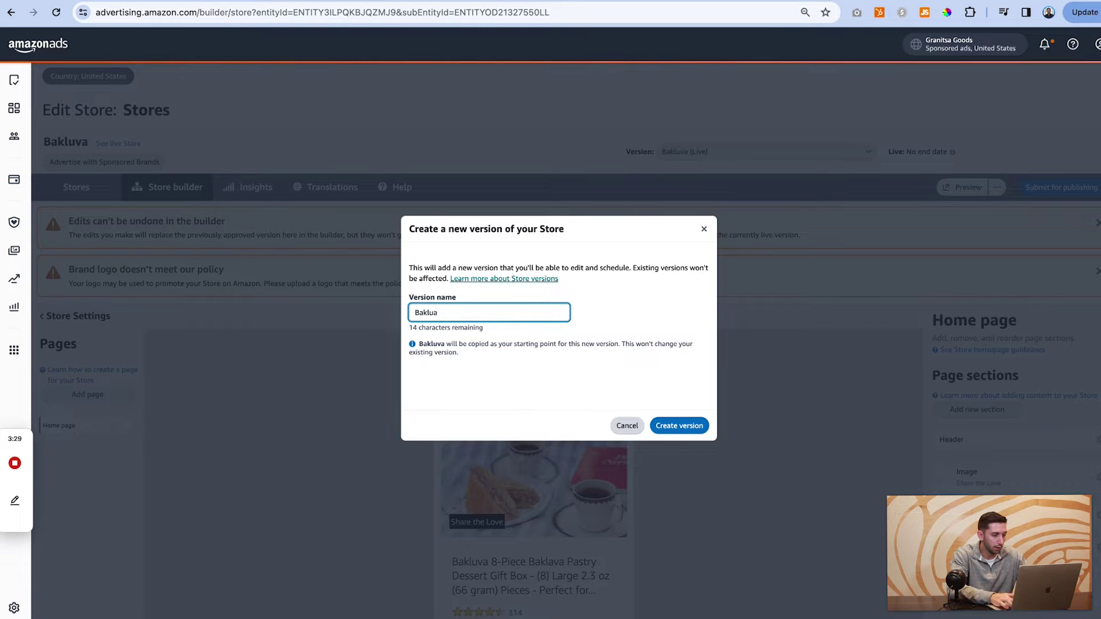
pyautogui.write('luva - version 2')
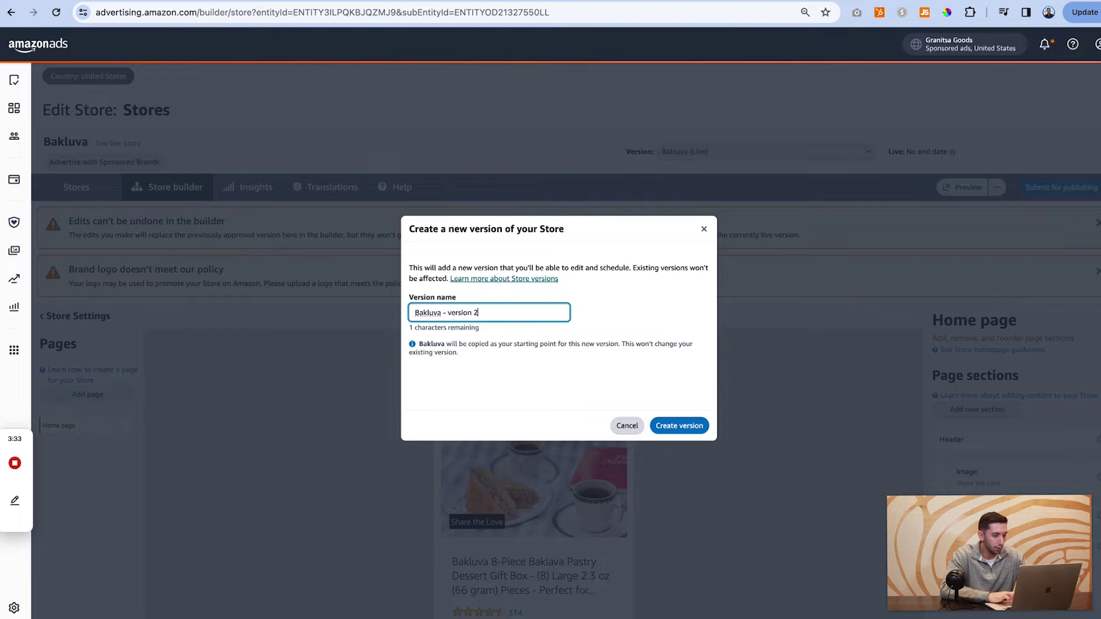
pyautogui.click(665, 426)
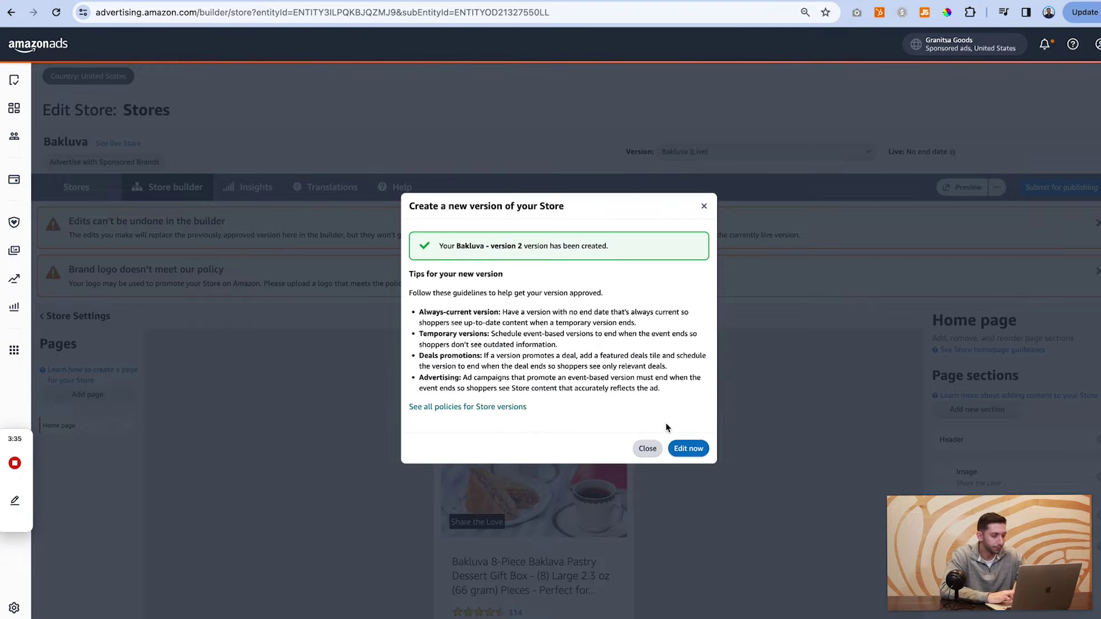
pyautogui.click(691, 447)
pyautogui.scroll(-1, 660, 413)
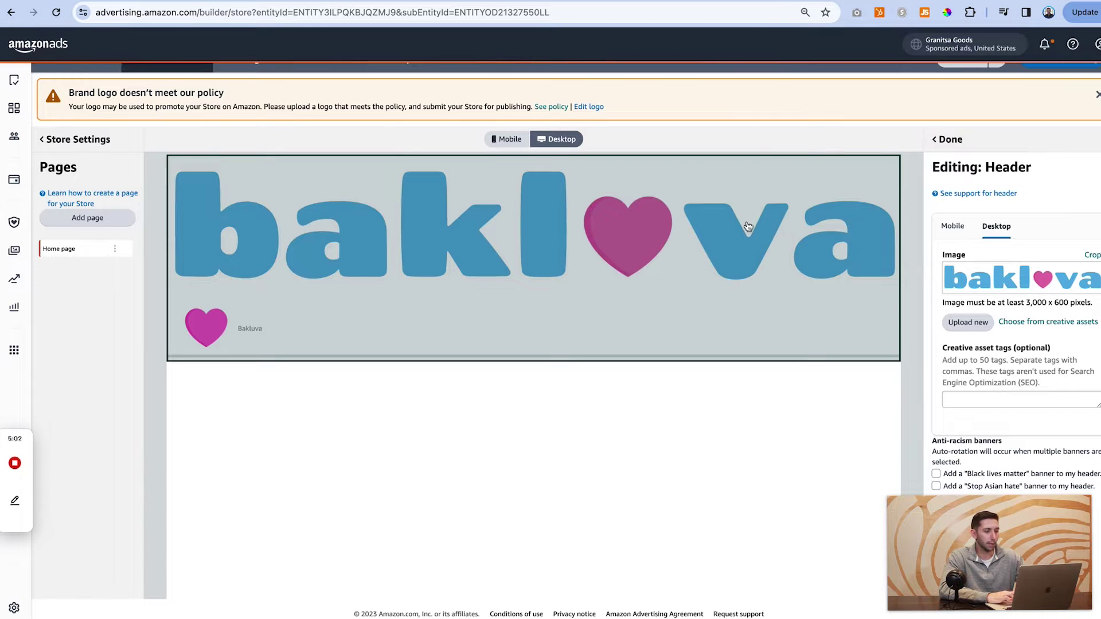
pyautogui.hotkey('ctrl', 'Right')
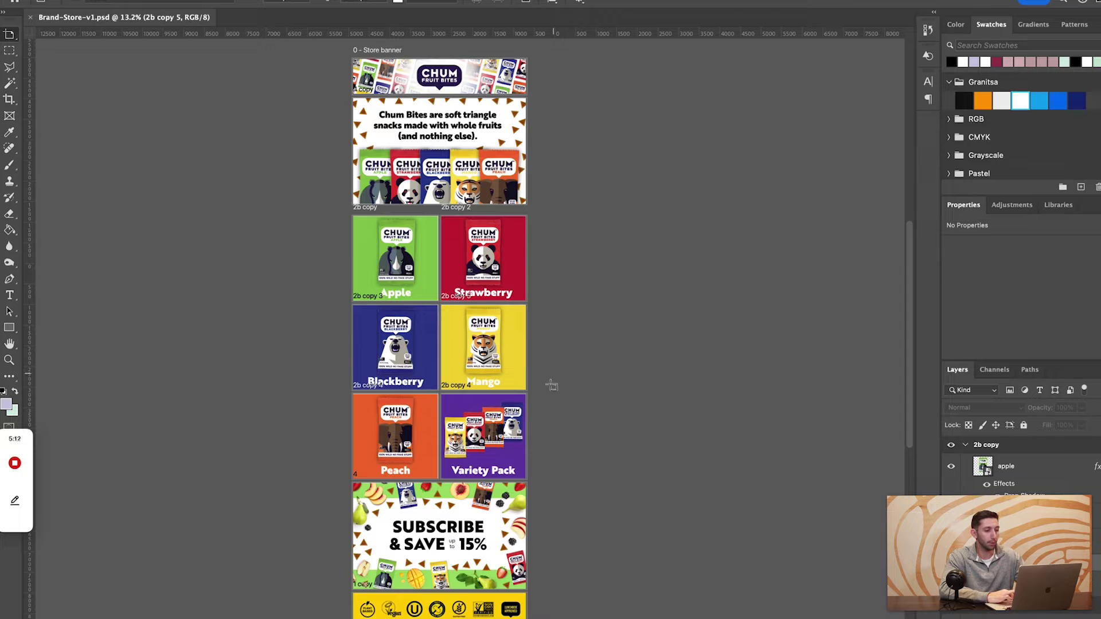
# Step: Scroll through the Brand-Store-v1.psd mockup, then return to the Bakluva store builder
pyautogui.scroll(-2, 519, 422)
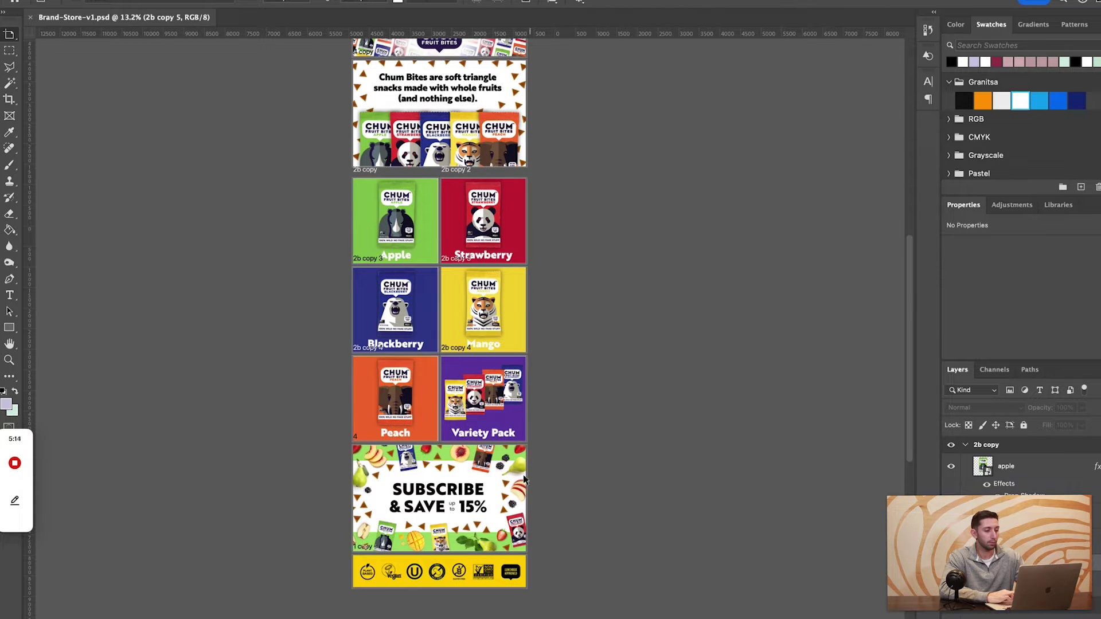
pyautogui.press('super+Tab')
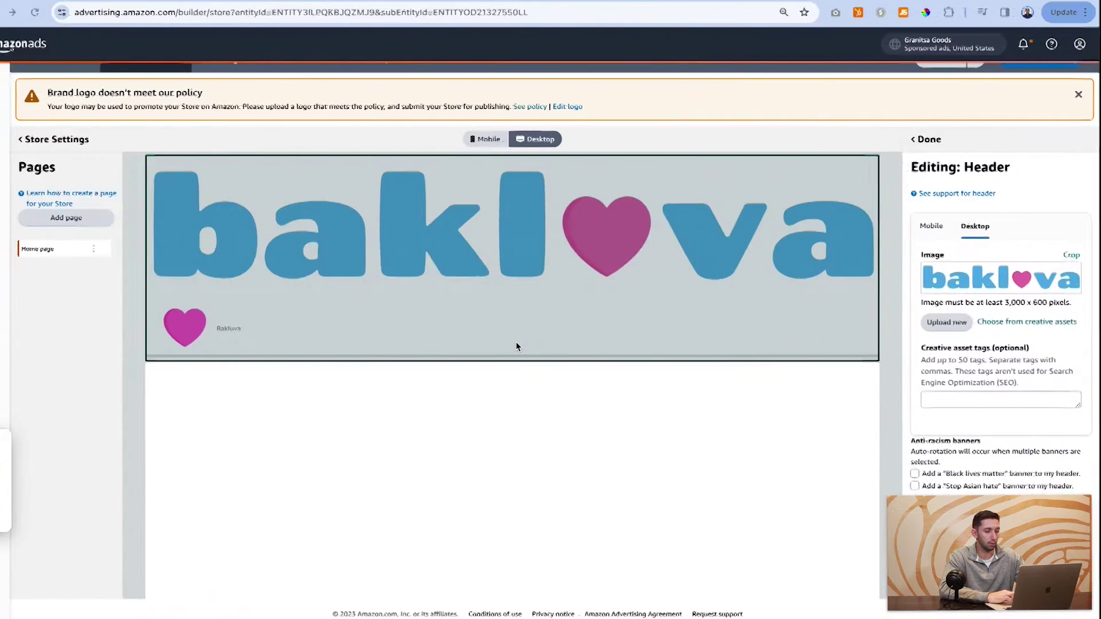
# Step: Add a Shoppable image section below the header
pyautogui.click(947, 143)
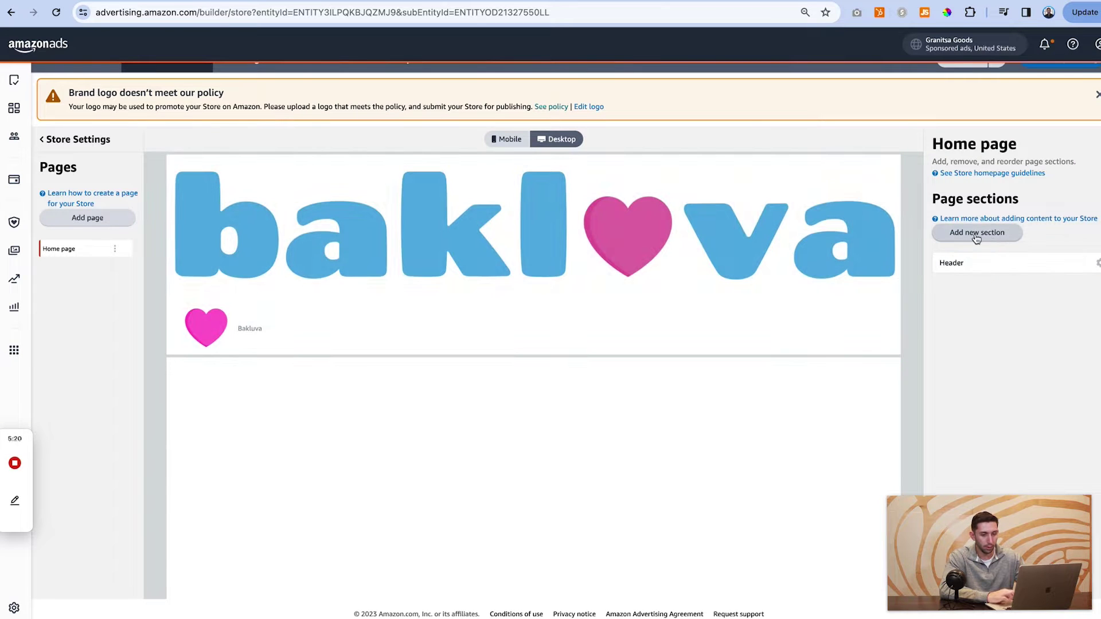
pyautogui.scroll(5, 996, 239)
pyautogui.click(883, 239)
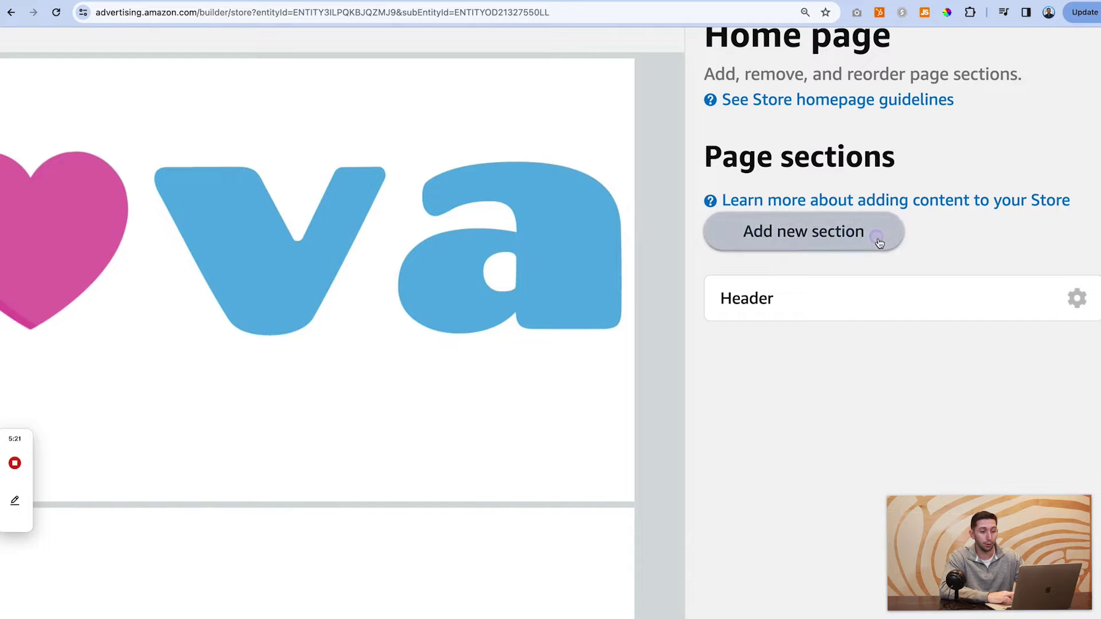
pyautogui.scroll(-5, 877, 243)
pyautogui.scroll(-8, 993, 362)
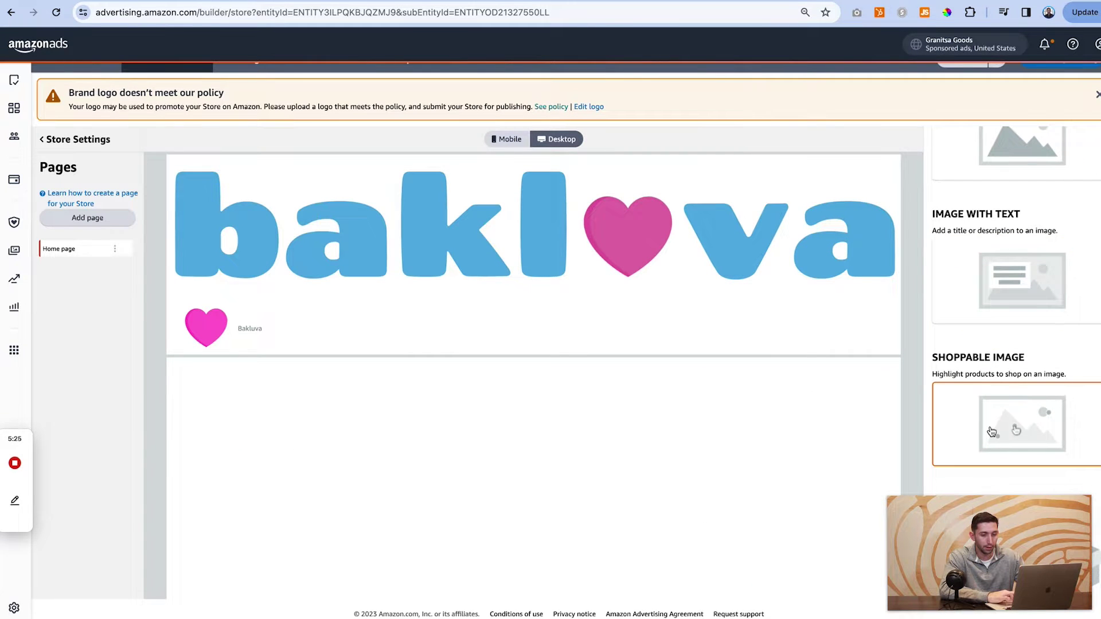
pyautogui.click(988, 427)
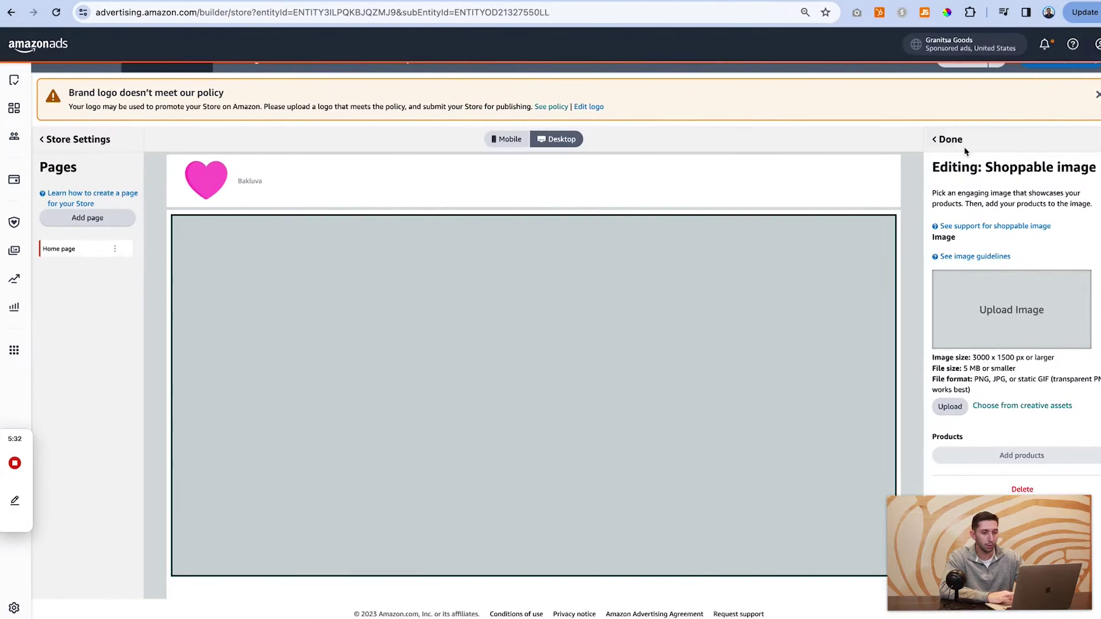
pyautogui.click(951, 139)
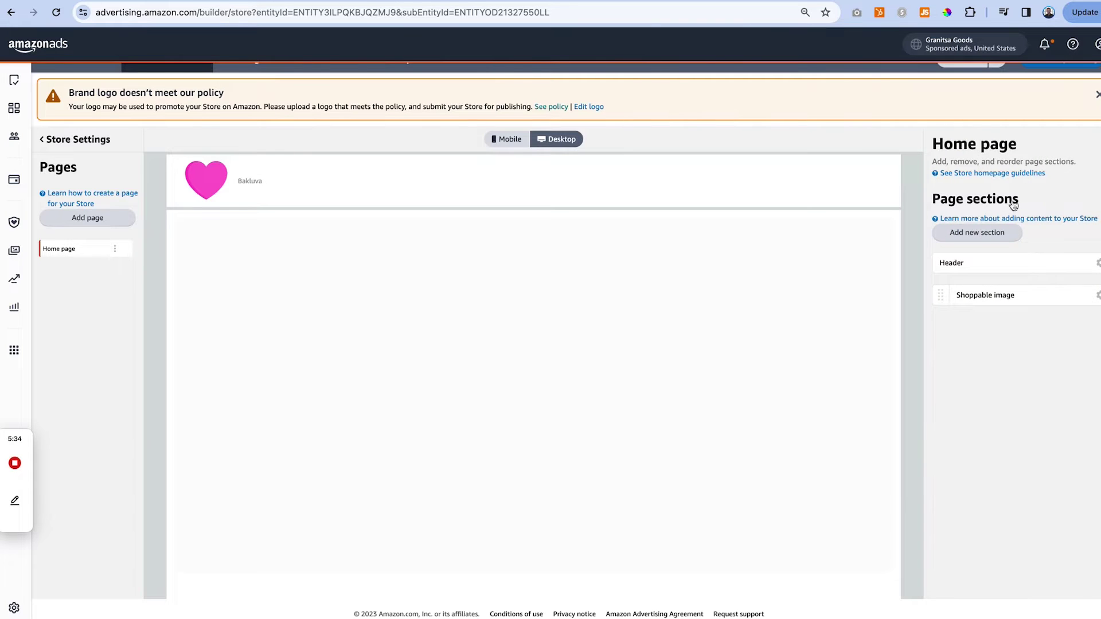
# Step: Add three 2 Tiles sections below the shoppable image
pyautogui.click(1014, 231)
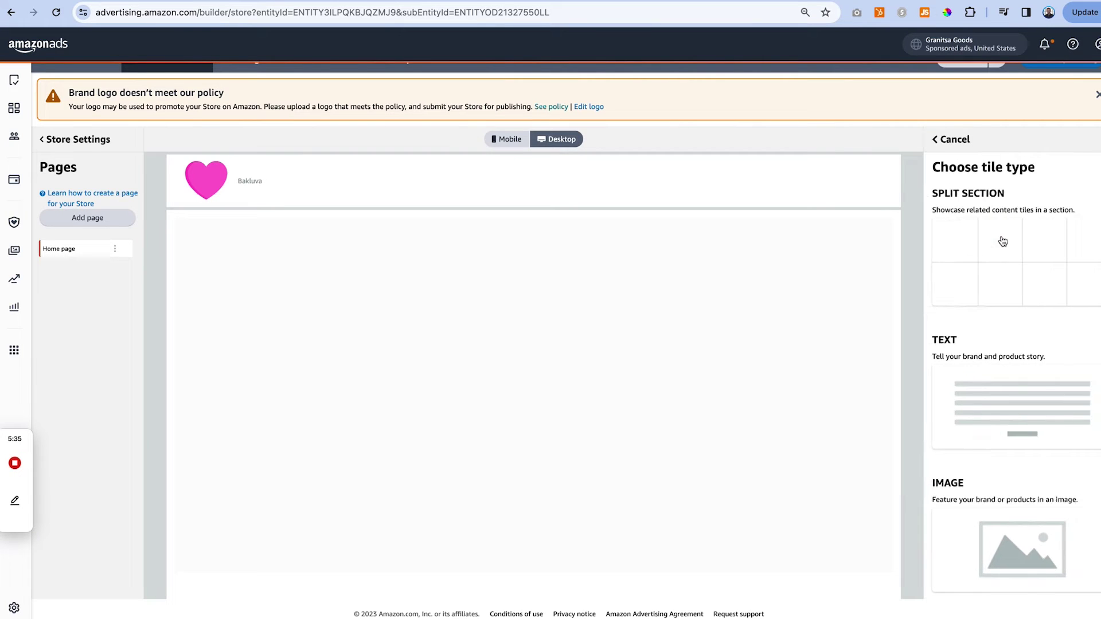
pyautogui.click(1045, 252)
pyautogui.click(1035, 473)
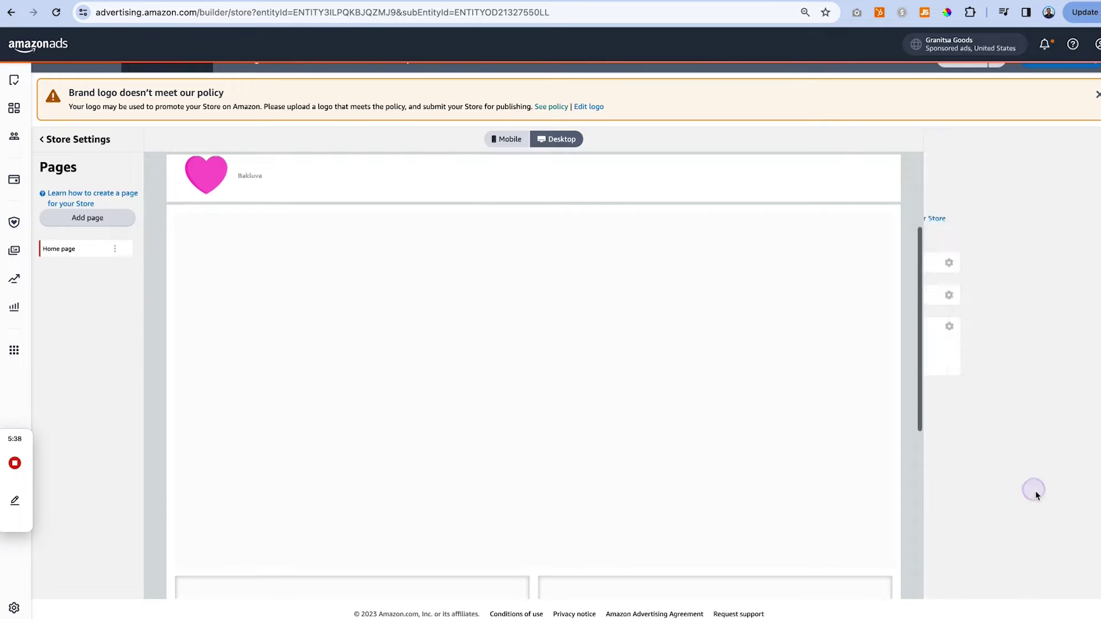
pyautogui.click(962, 240)
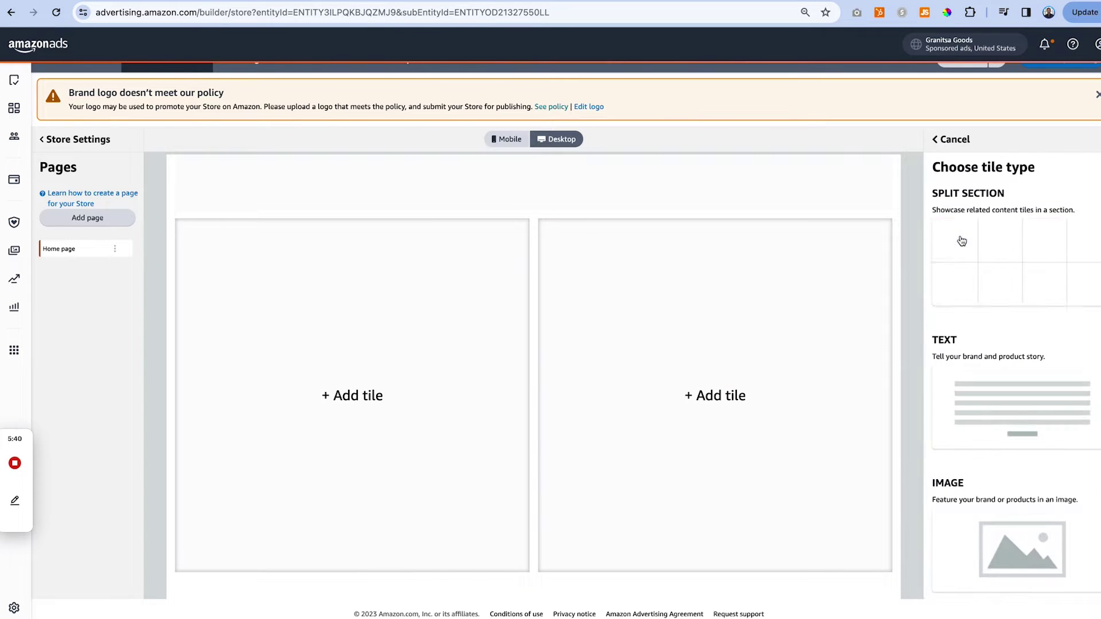
pyautogui.click(997, 252)
pyautogui.click(1025, 471)
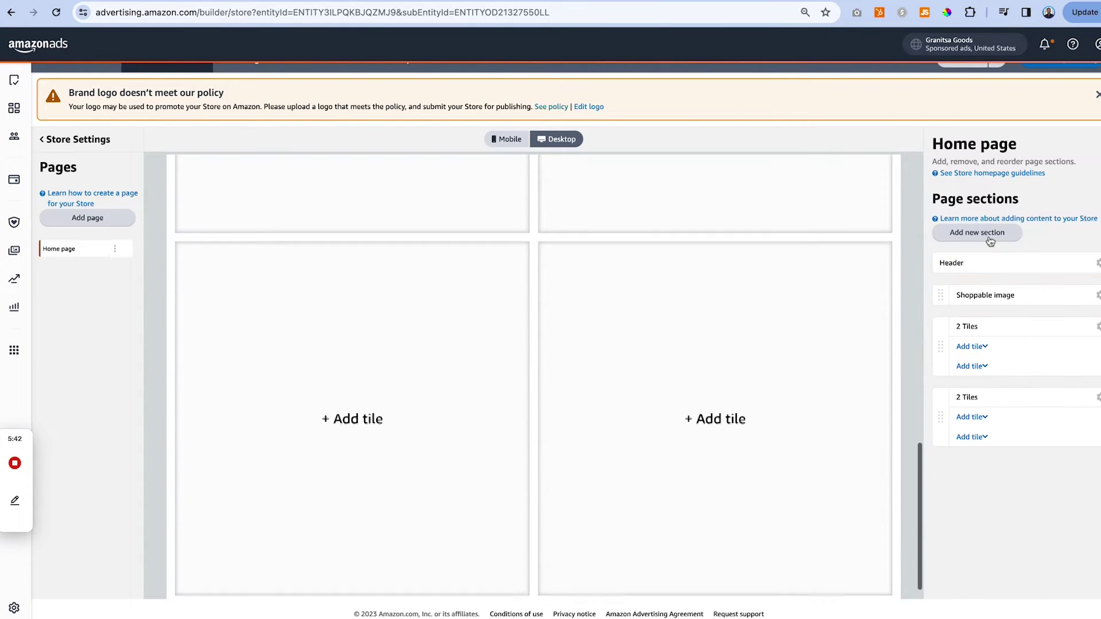
pyautogui.click(986, 238)
pyautogui.click(1000, 257)
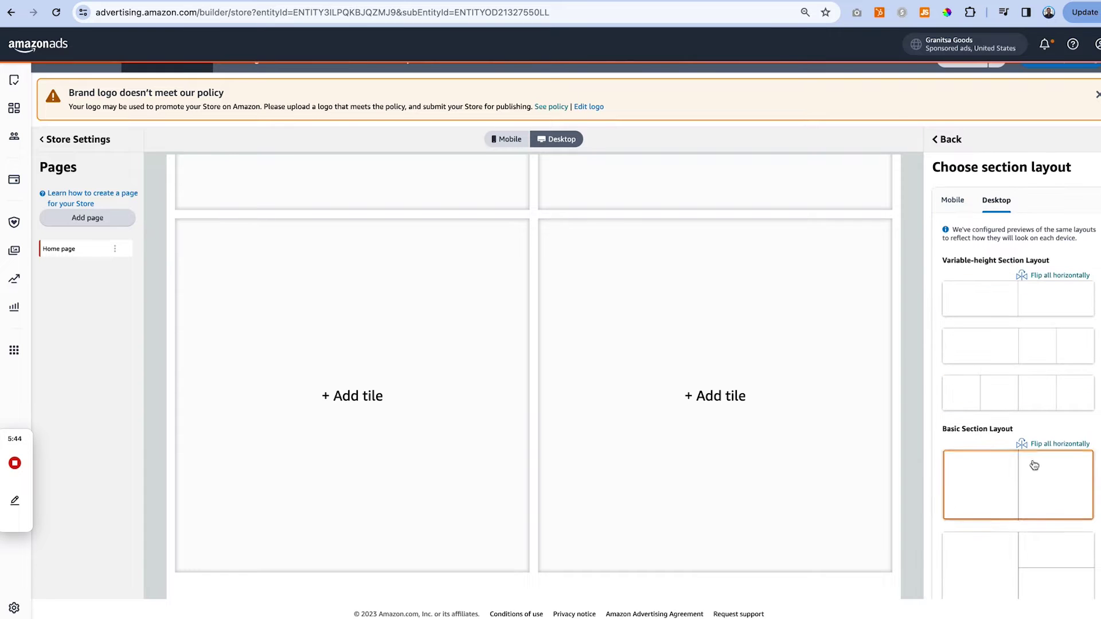
pyautogui.click(1032, 492)
# Step: Check the Photoshop mockup, then add an Image section to the home page
pyautogui.hotkey('ctrl', 'Right')
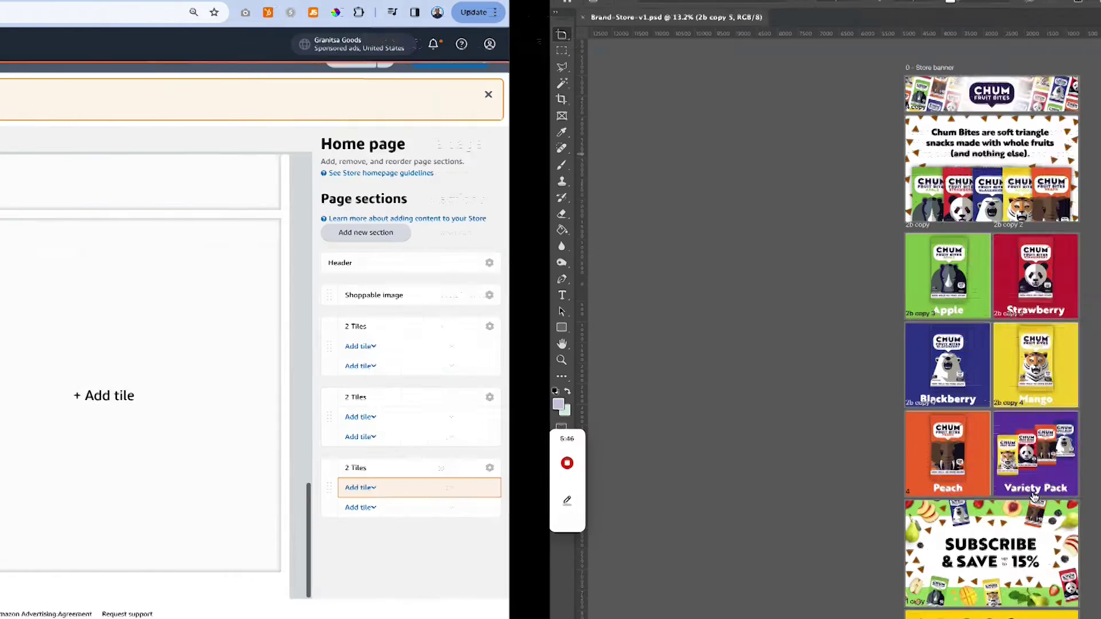
pyautogui.scroll(-5, 559, 378)
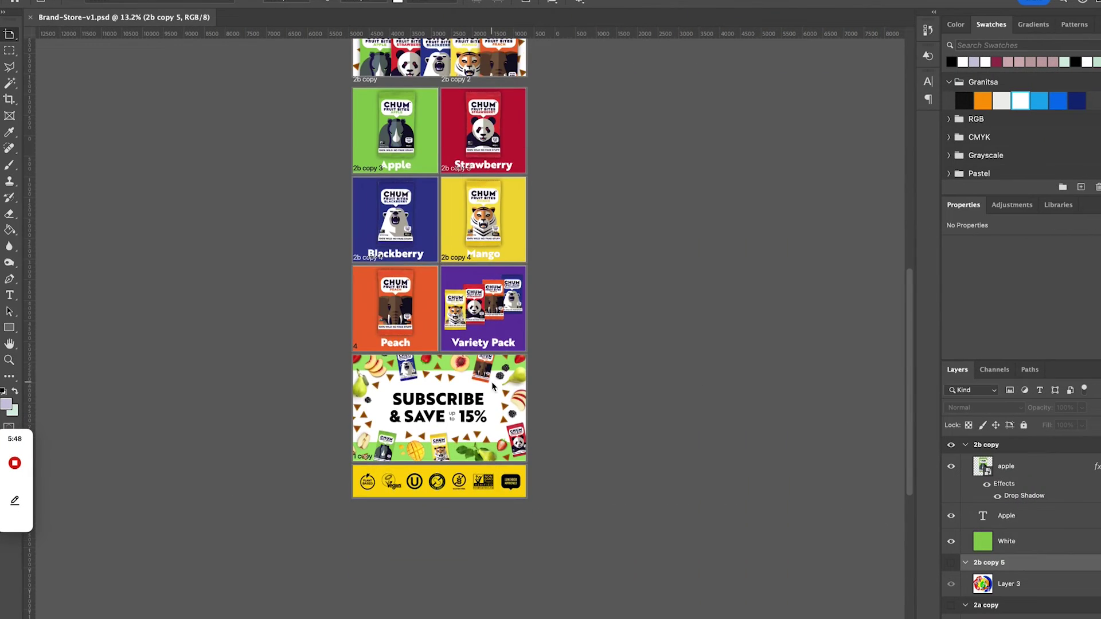
pyautogui.hotkey('ctrl', 'Left')
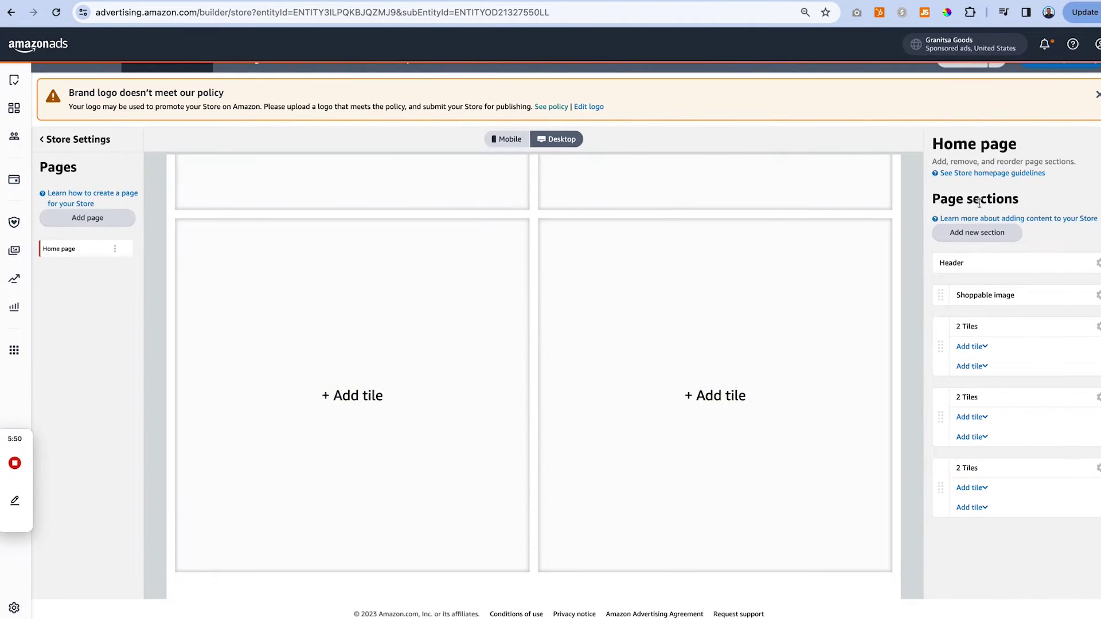
pyautogui.scroll(5, 971, 319)
pyautogui.scroll(-2, 970, 319)
pyautogui.click(975, 222)
pyautogui.click(1011, 524)
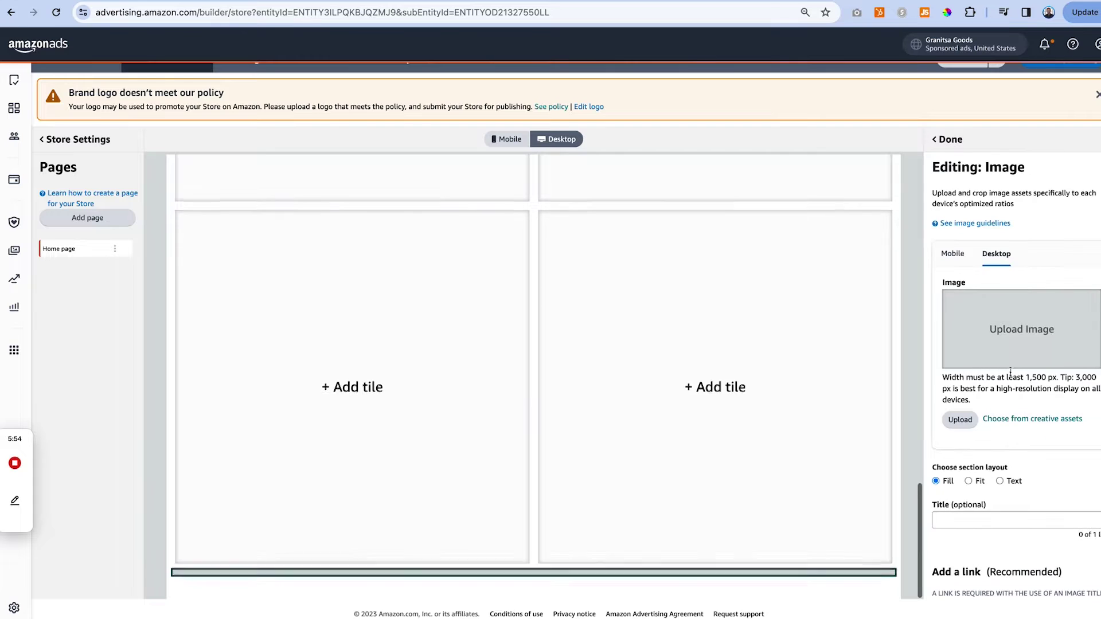
pyautogui.click(944, 139)
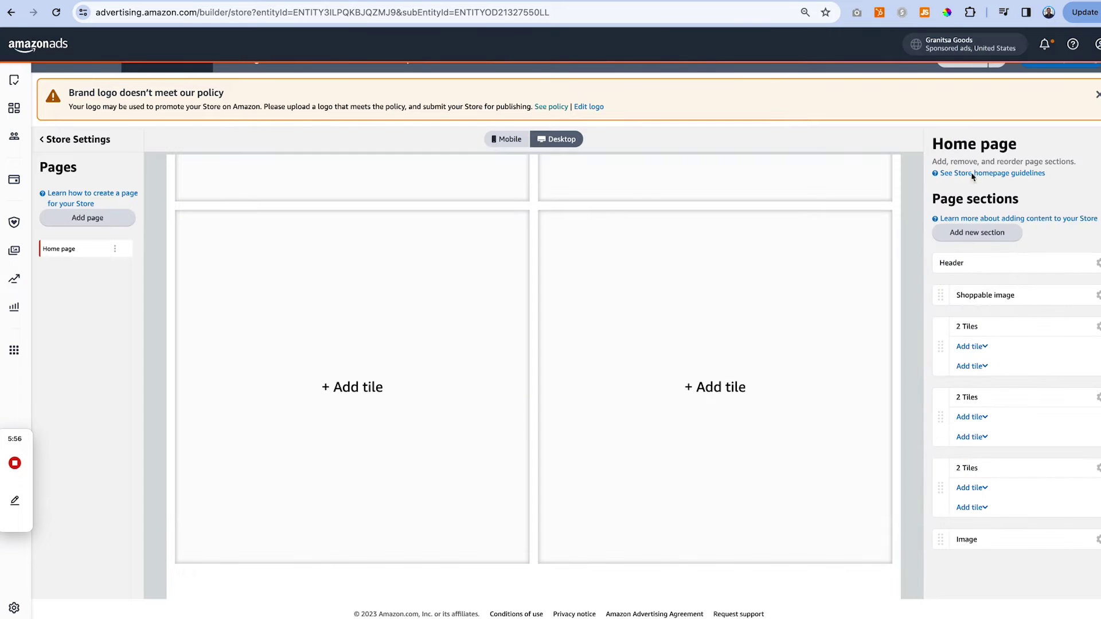
# Step: Add a second Image section to the home page
pyautogui.click(980, 235)
pyautogui.scroll(-1, 997, 367)
pyautogui.scroll(-2, 998, 367)
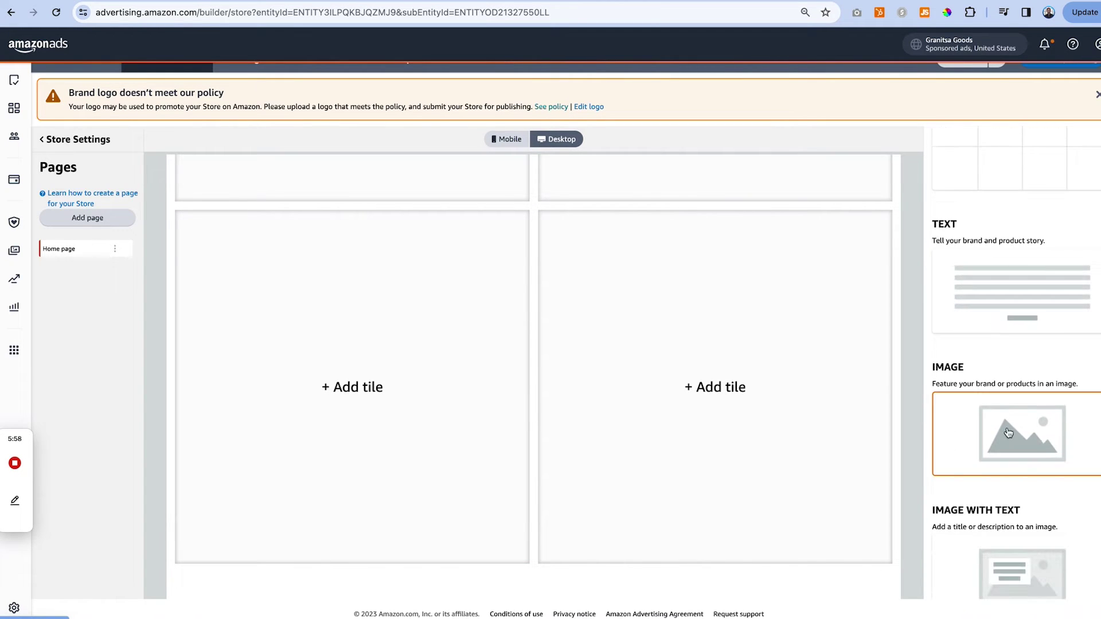
pyautogui.click(1008, 431)
pyautogui.scroll(1, 954, 182)
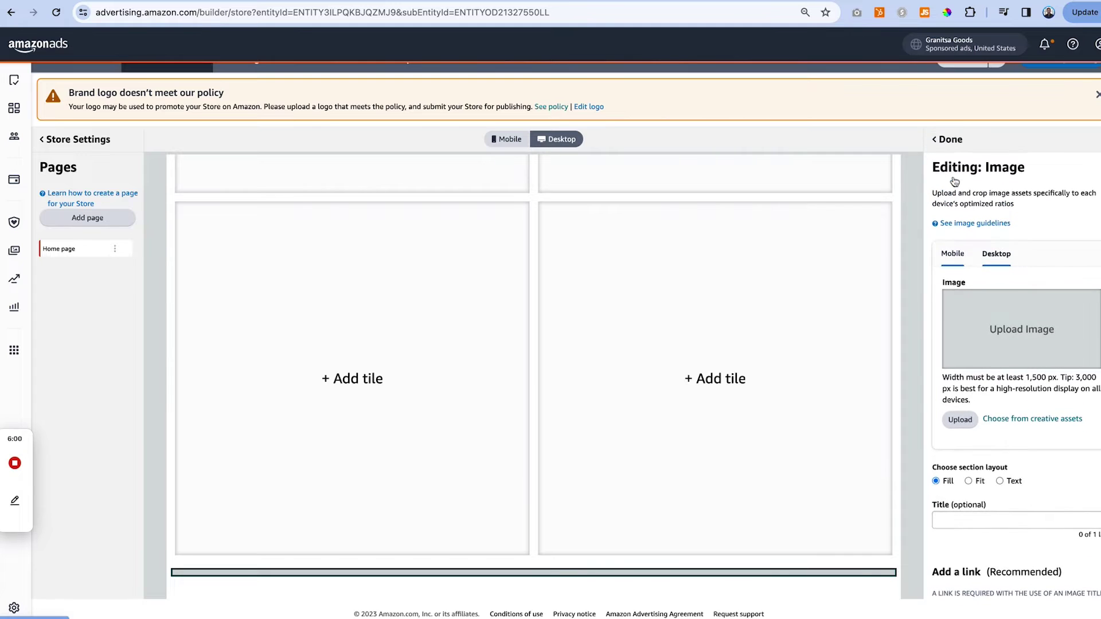
pyautogui.click(947, 140)
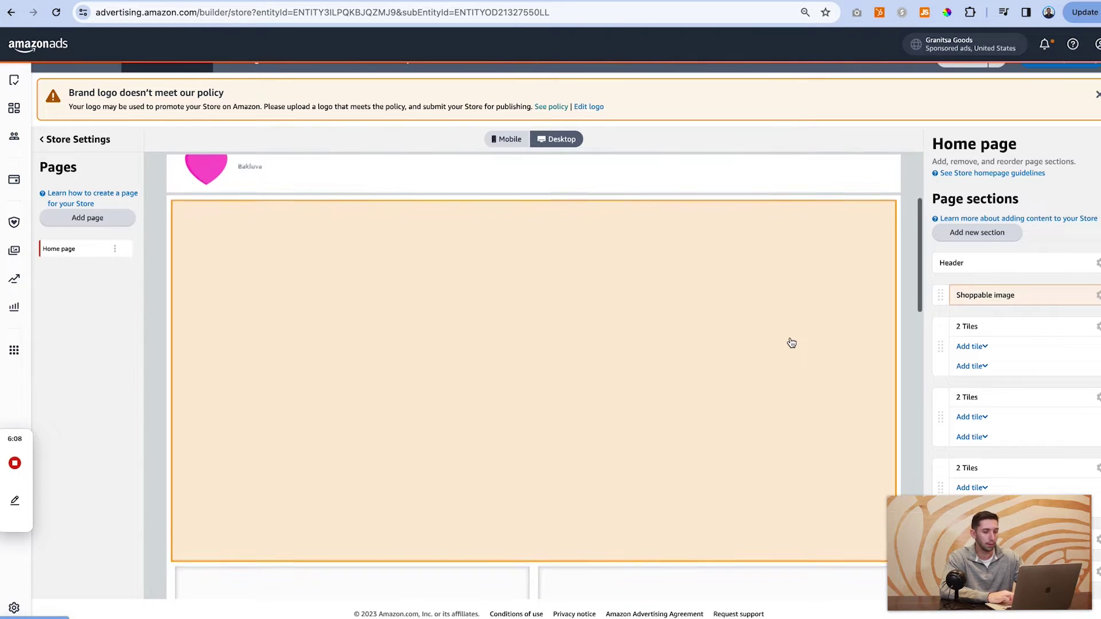
pyautogui.scroll(5, 786, 338)
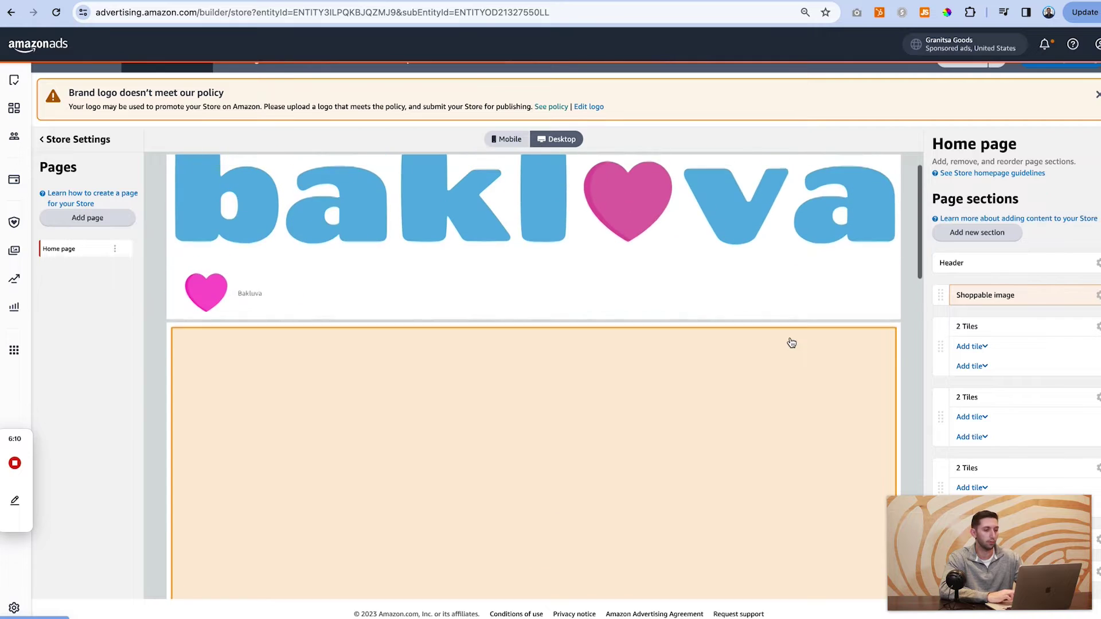
# Step: Upload '0 - Store banner.jpg' as the desktop header image and crop it
pyautogui.click(737, 275)
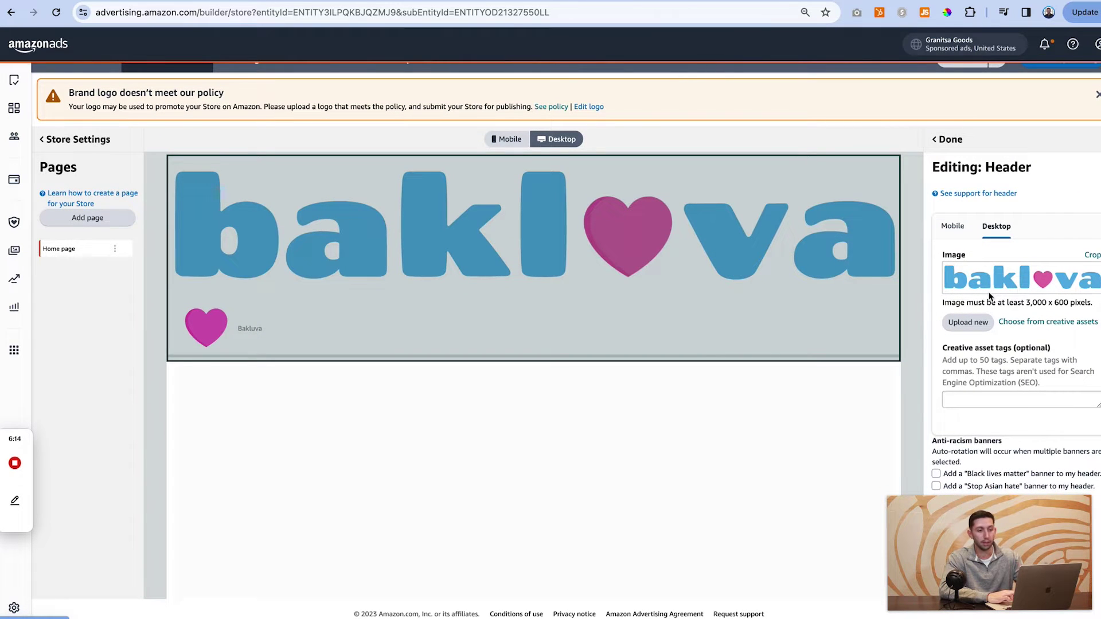
pyautogui.click(978, 323)
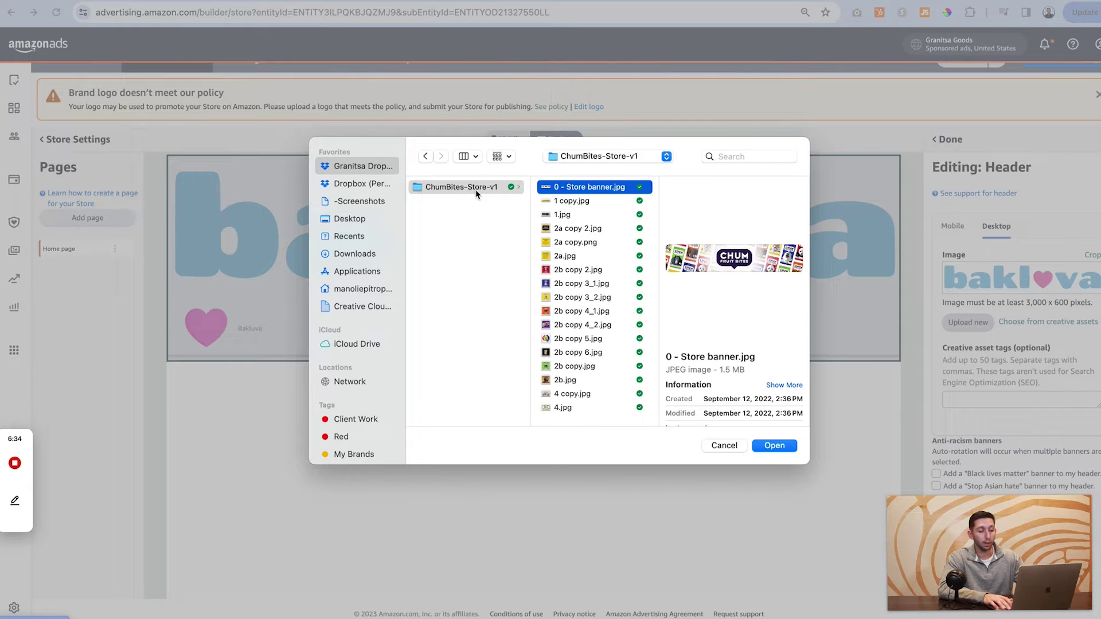
pyautogui.press('Return')
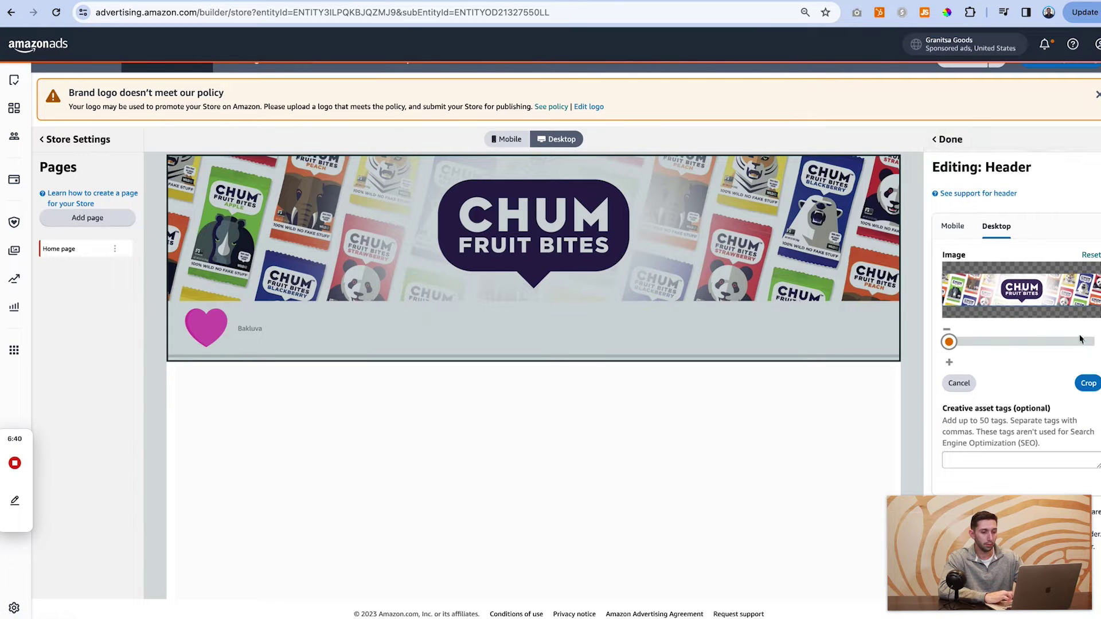
pyautogui.click(1088, 383)
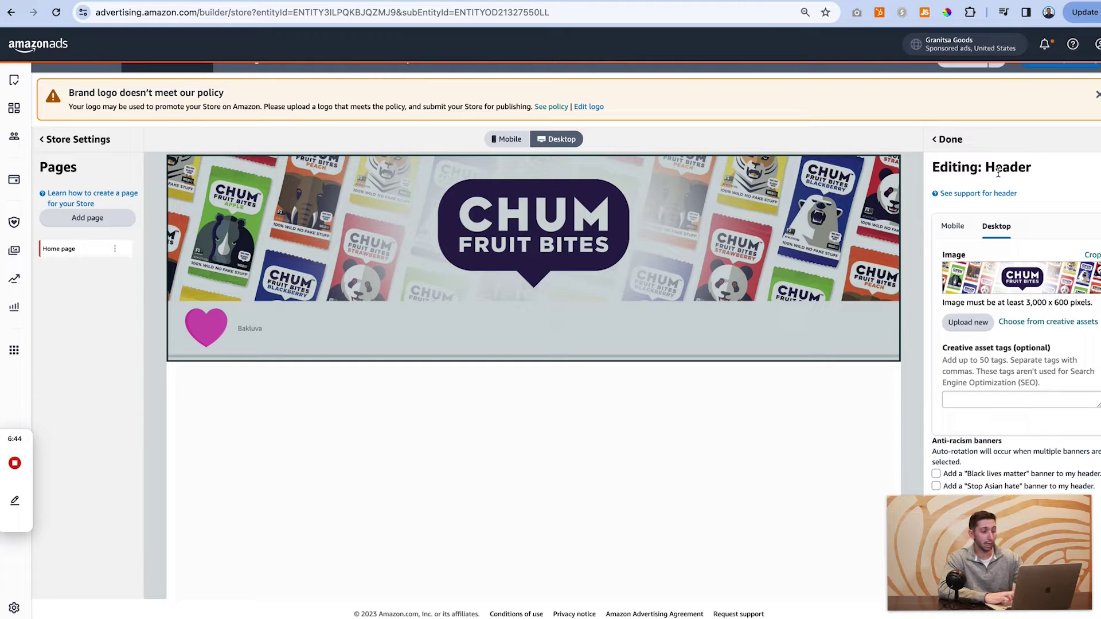
# Step: Upload '0 - Store banner.jpg' for the mobile header and finish the header
pyautogui.scroll(5, 962, 240)
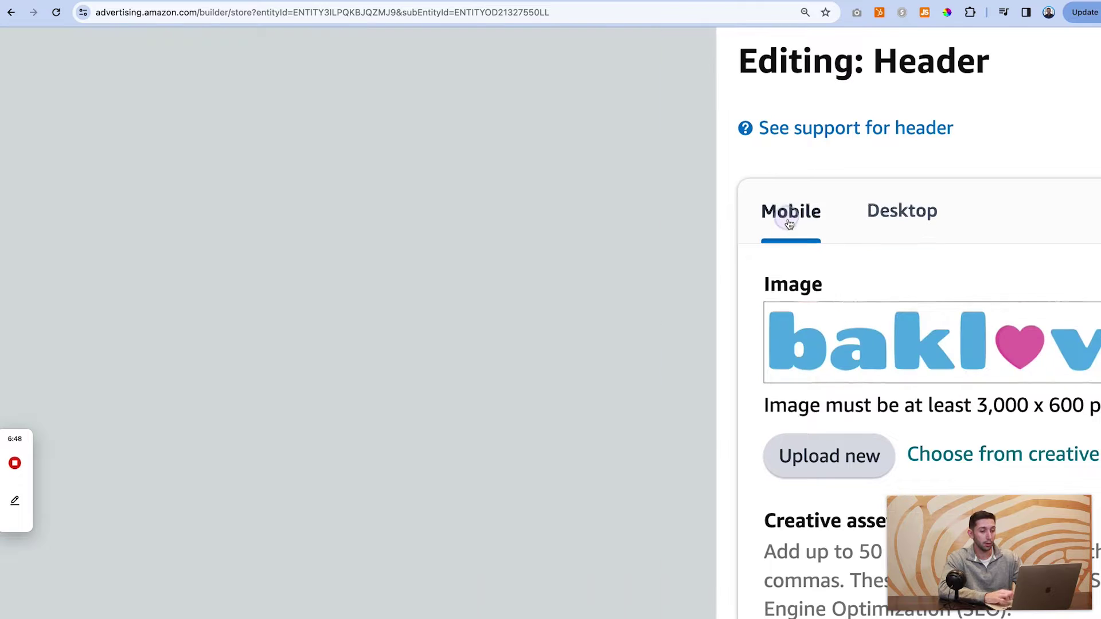
pyautogui.scroll(-5, 789, 224)
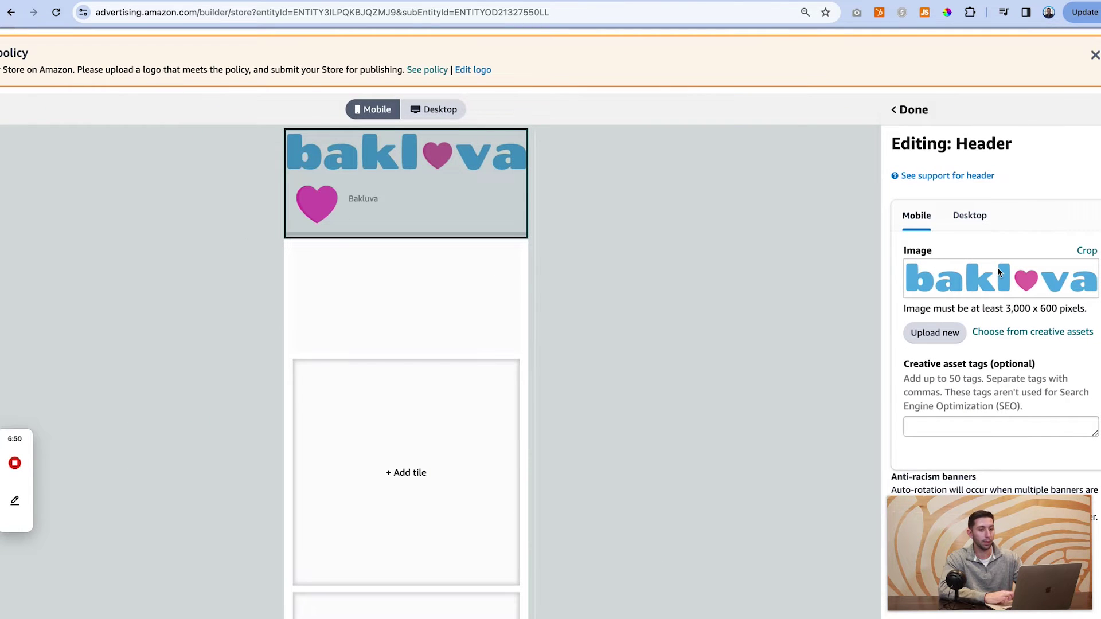
pyautogui.click(949, 335)
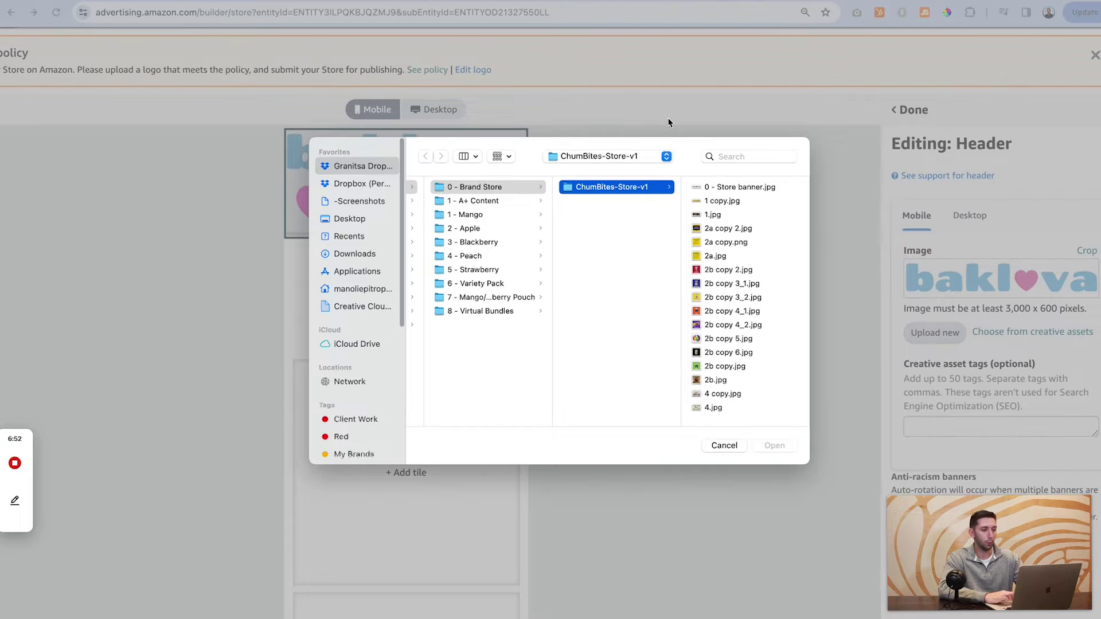
pyautogui.doubleClick(727, 191)
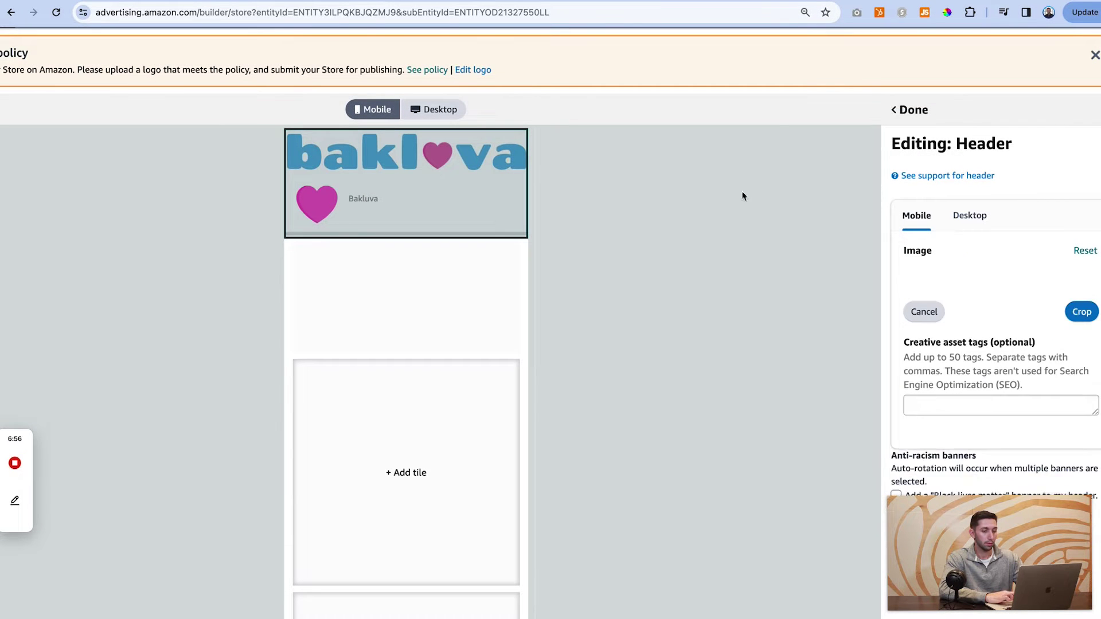
pyautogui.click(910, 115)
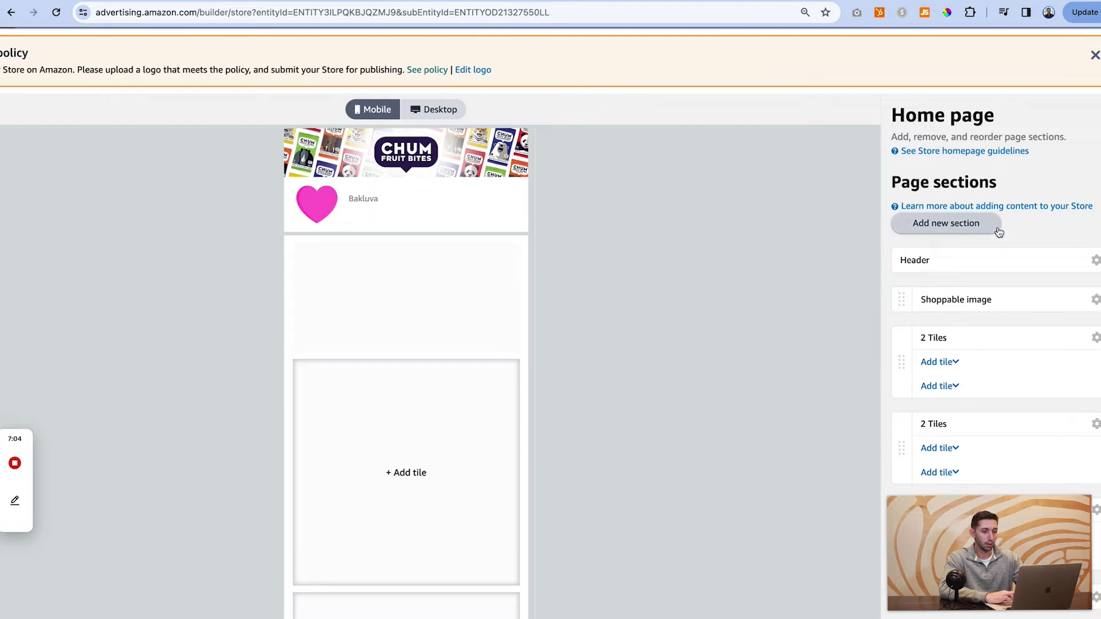
# Step: Upload '4 copy.jpg' to the shoppable image, shift it down slightly, and crop it
pyautogui.click(451, 307)
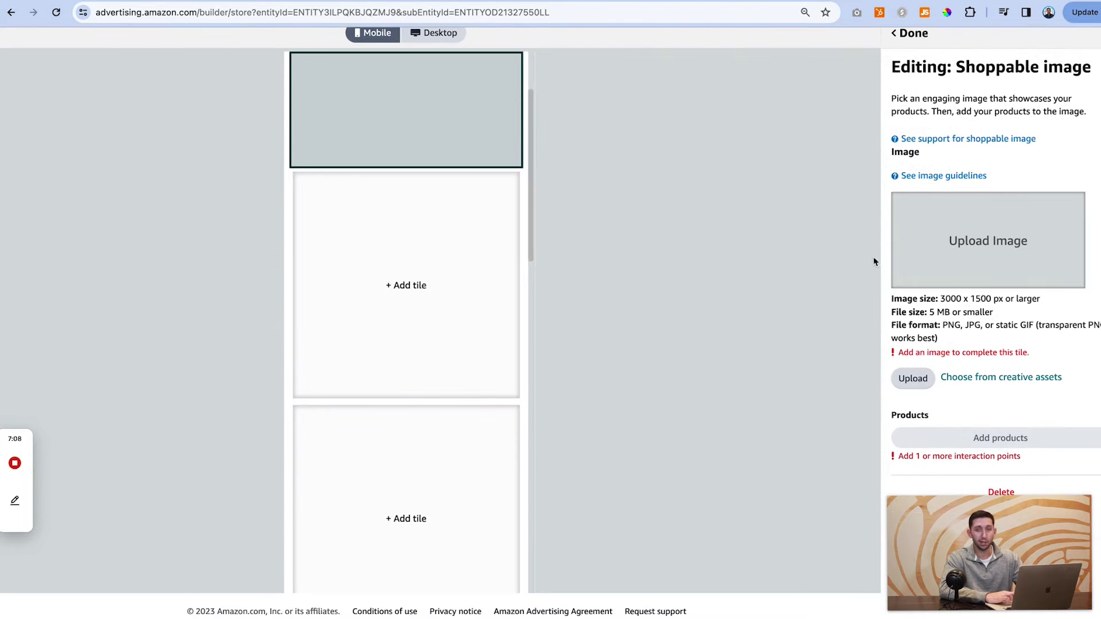
pyautogui.click(1008, 248)
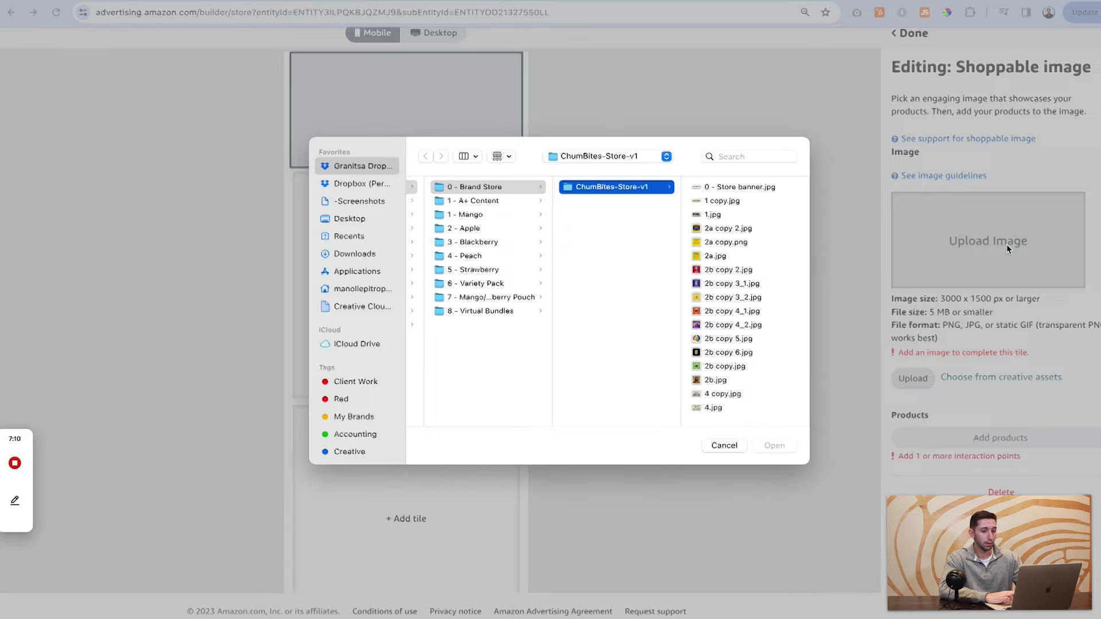
pyautogui.click(594, 394)
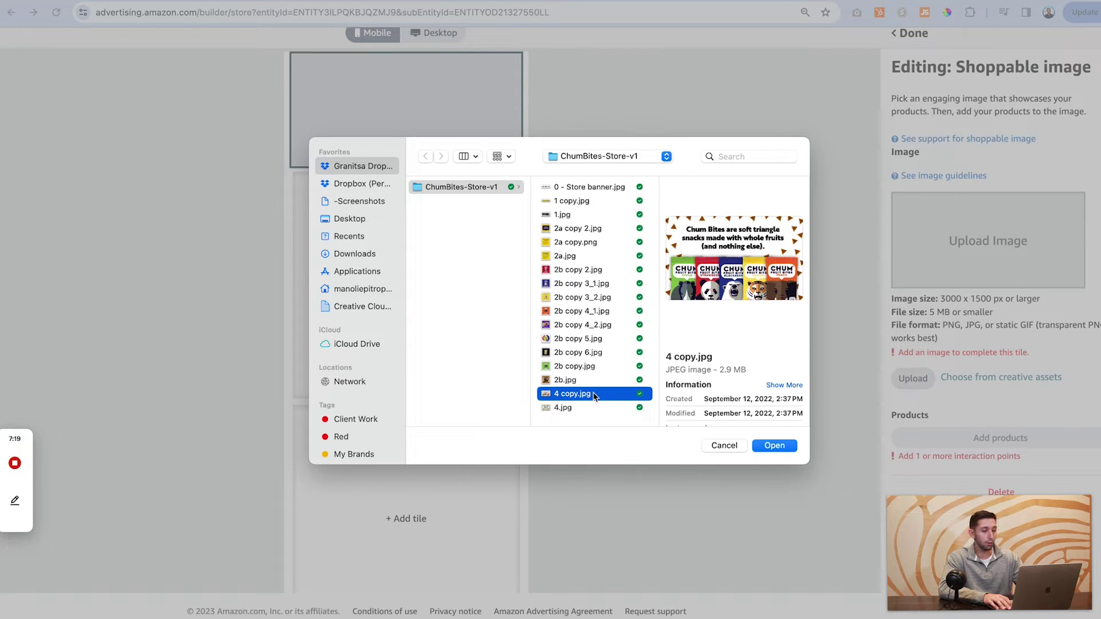
pyautogui.doubleClick(594, 395)
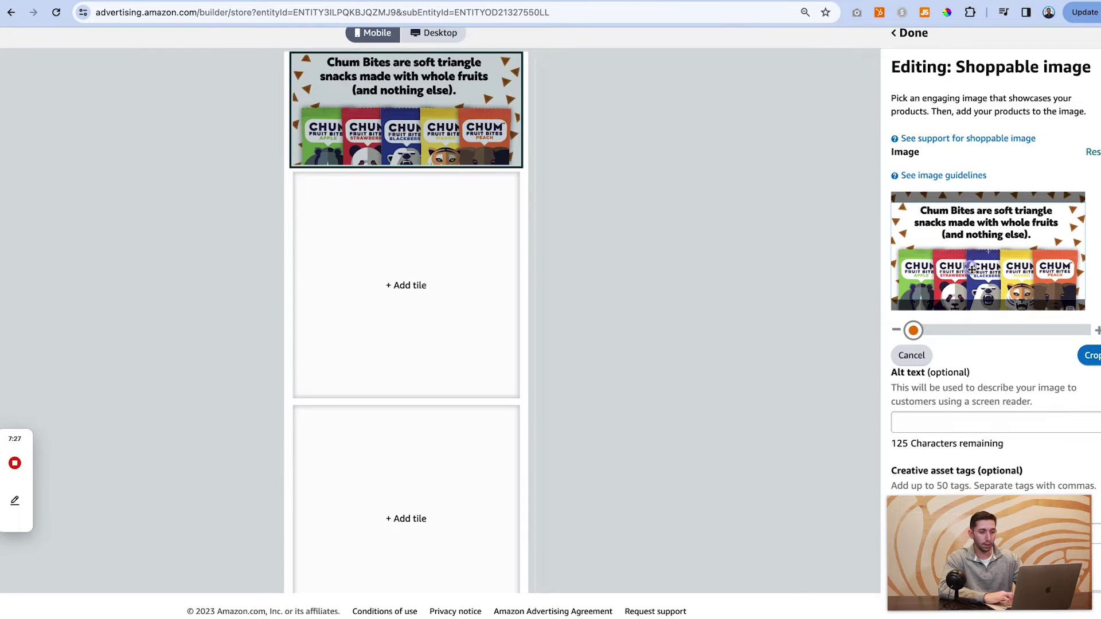
pyautogui.moveTo(972, 270); pyautogui.dragTo(973, 277)
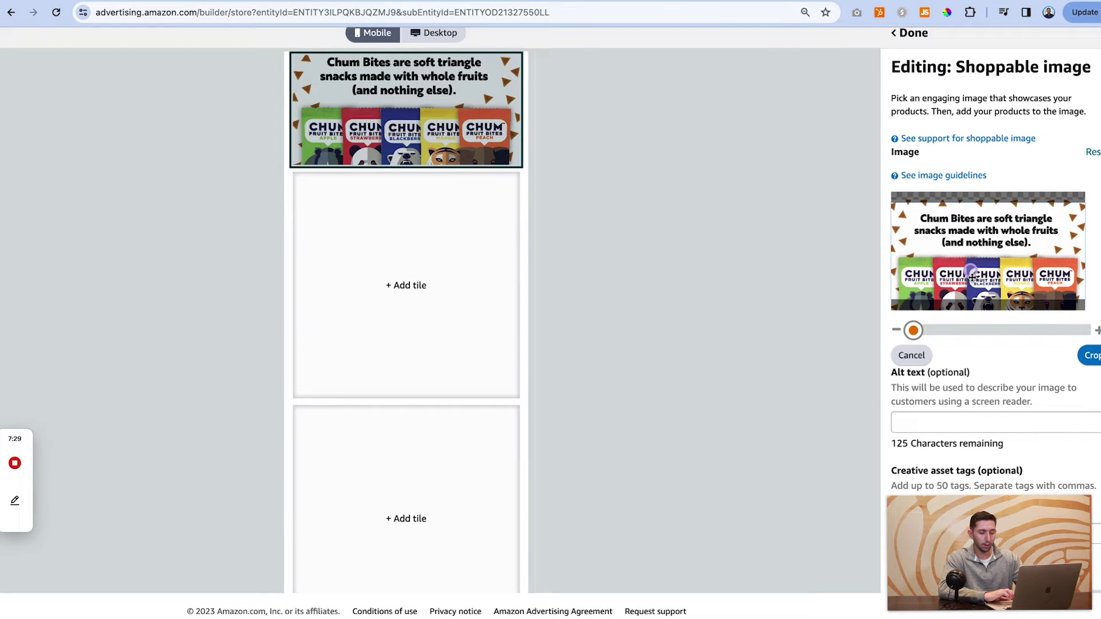
pyautogui.click(1092, 355)
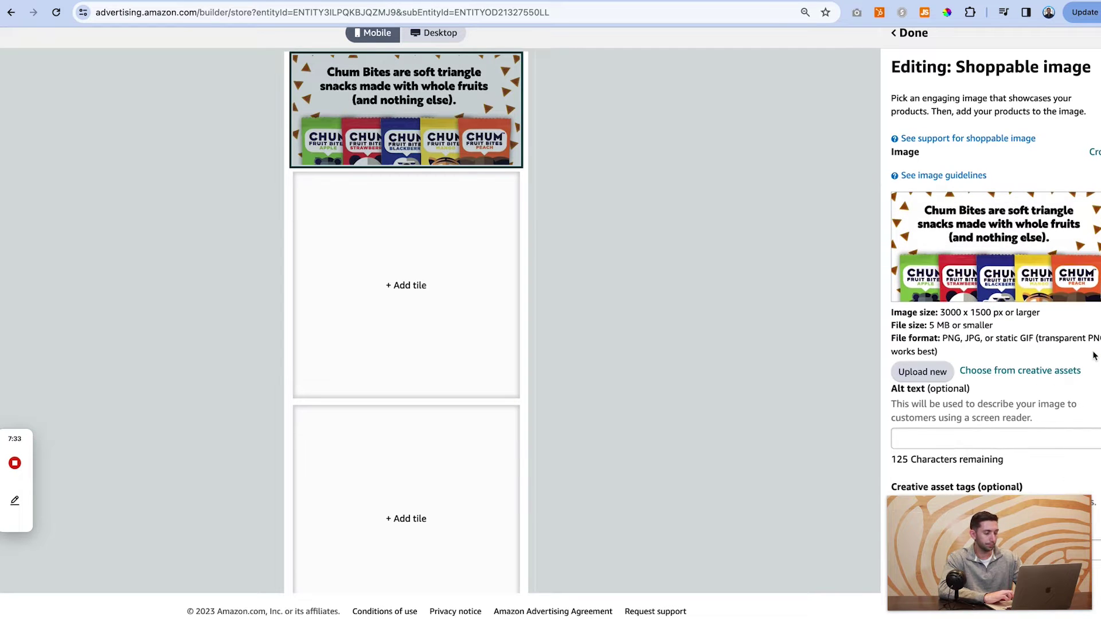
pyautogui.scroll(-2, 1070, 493)
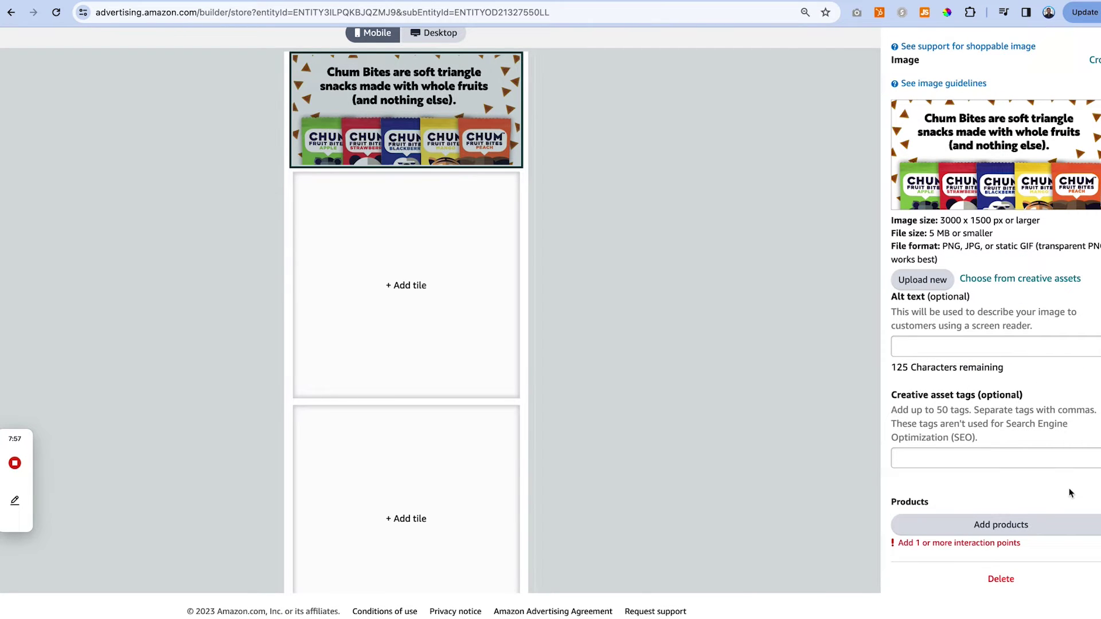
# Step: Tag product 1, ASIN B09PVP439P, with a point on the image headline
pyautogui.click(1038, 525)
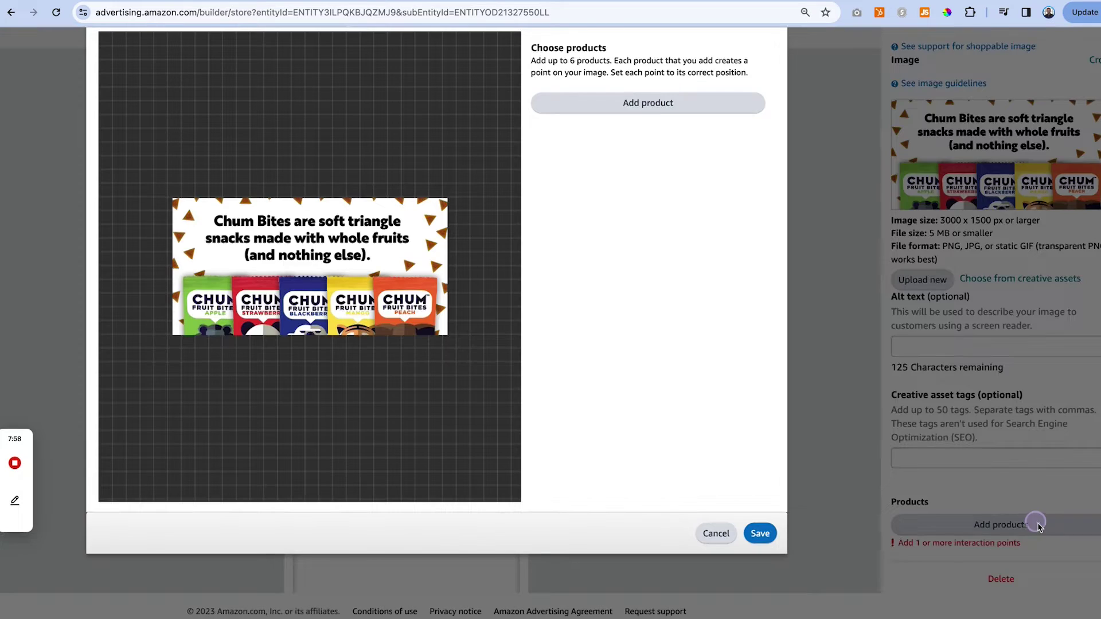
pyautogui.click(736, 102)
pyautogui.click(641, 184)
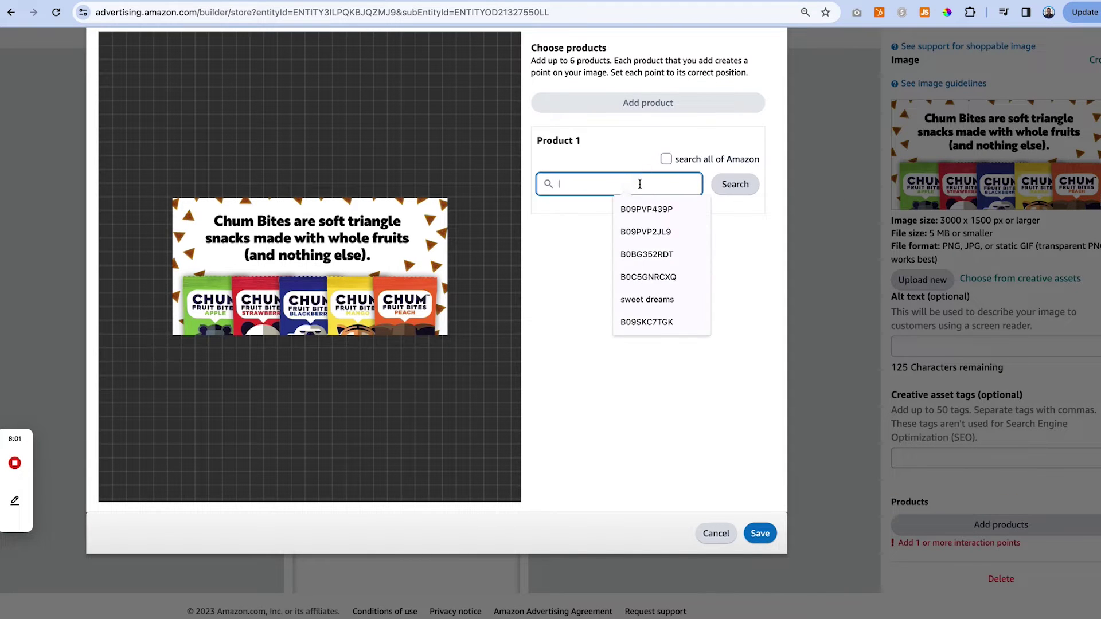
pyautogui.click(659, 208)
pyautogui.click(734, 184)
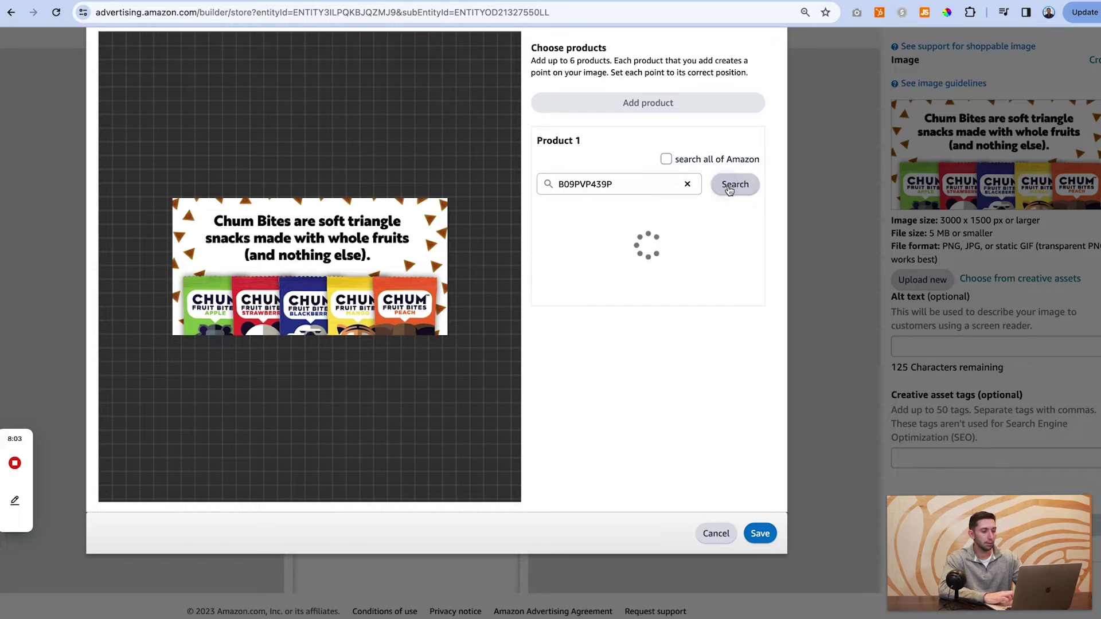
pyautogui.click(745, 250)
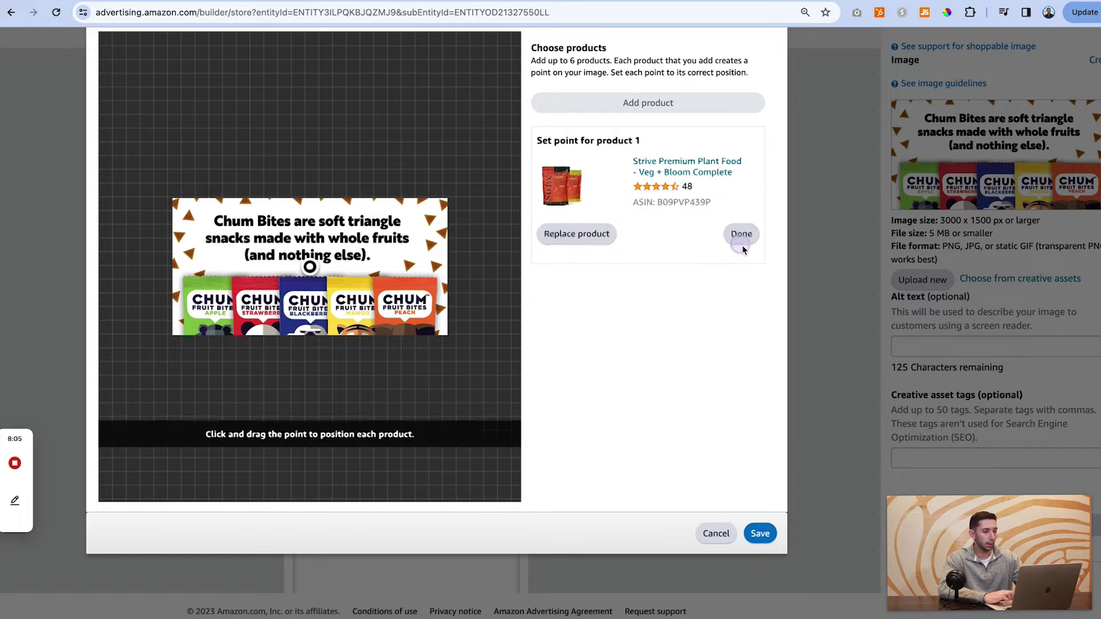
pyautogui.moveTo(309, 268)
pyautogui.mouseDown()
pyautogui.moveTo(298, 225)
pyautogui.moveTo(231, 287)
pyautogui.moveTo(229, 264)
pyautogui.moveTo(213, 299)
pyautogui.mouseUp()
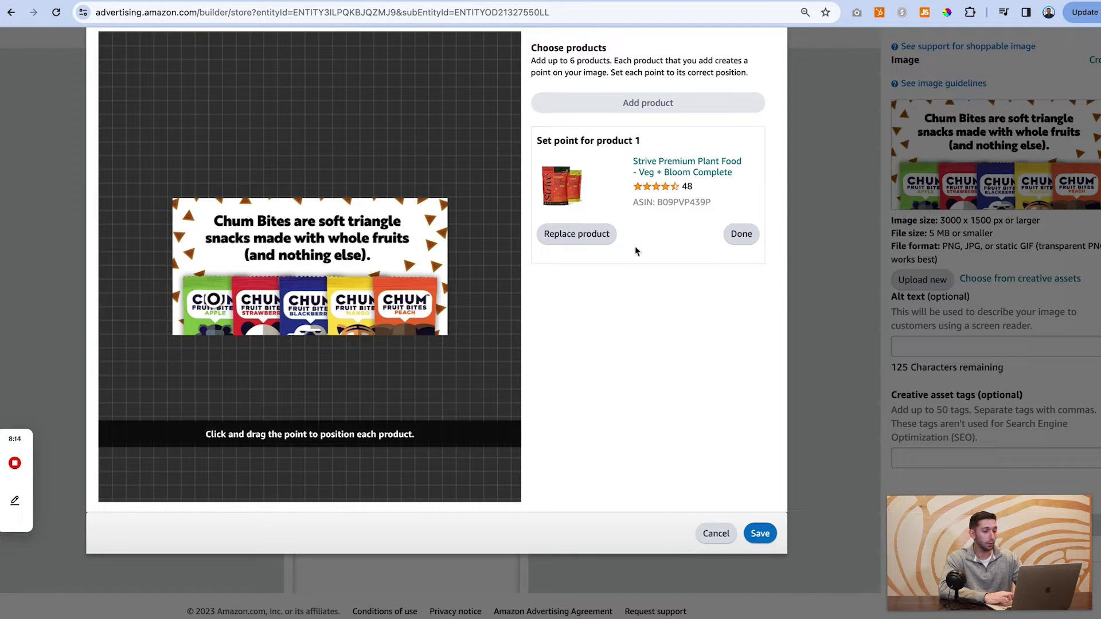
pyautogui.click(741, 234)
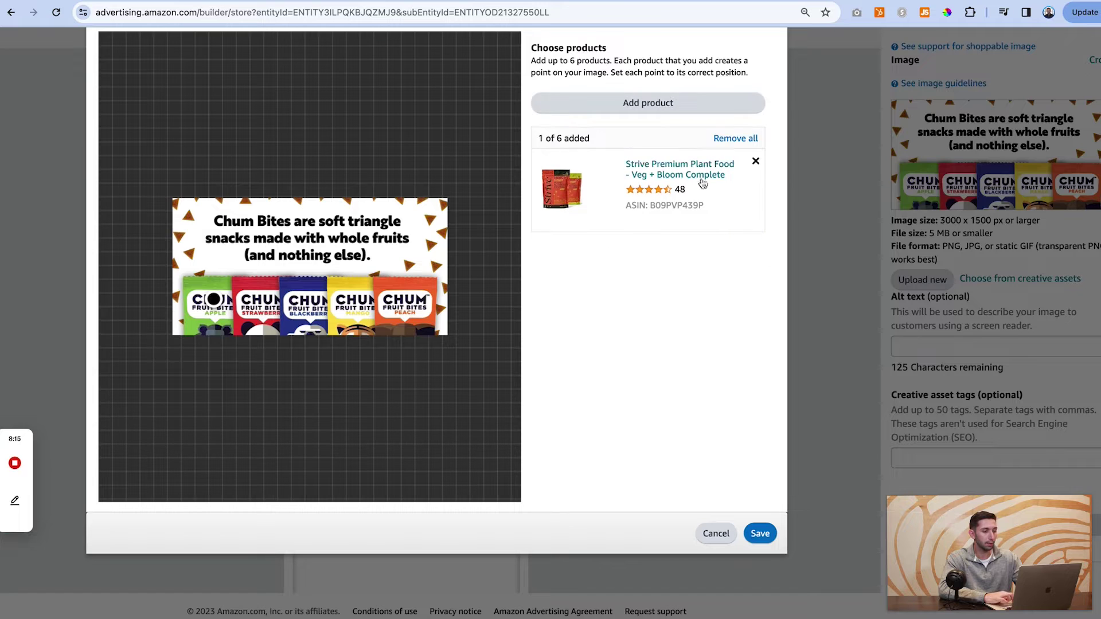
# Step: Tag product 2, Performance Blend ASIN B0C5GNRCXQ, on the red Strawberry pack and save
pyautogui.click(689, 110)
pyautogui.click(658, 182)
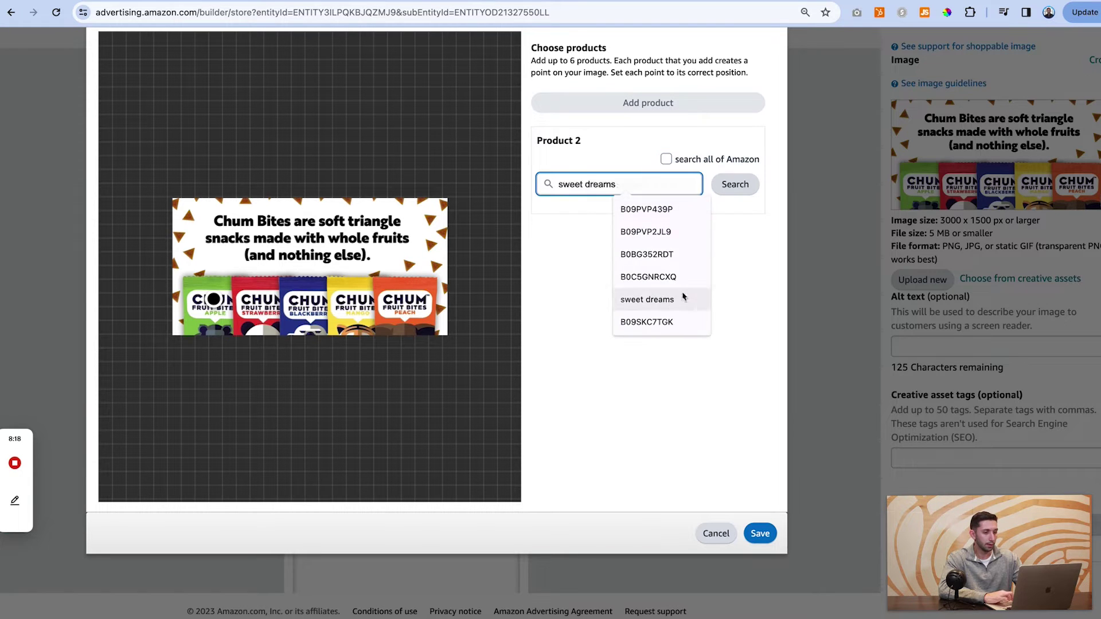
pyautogui.click(651, 277)
pyautogui.click(755, 184)
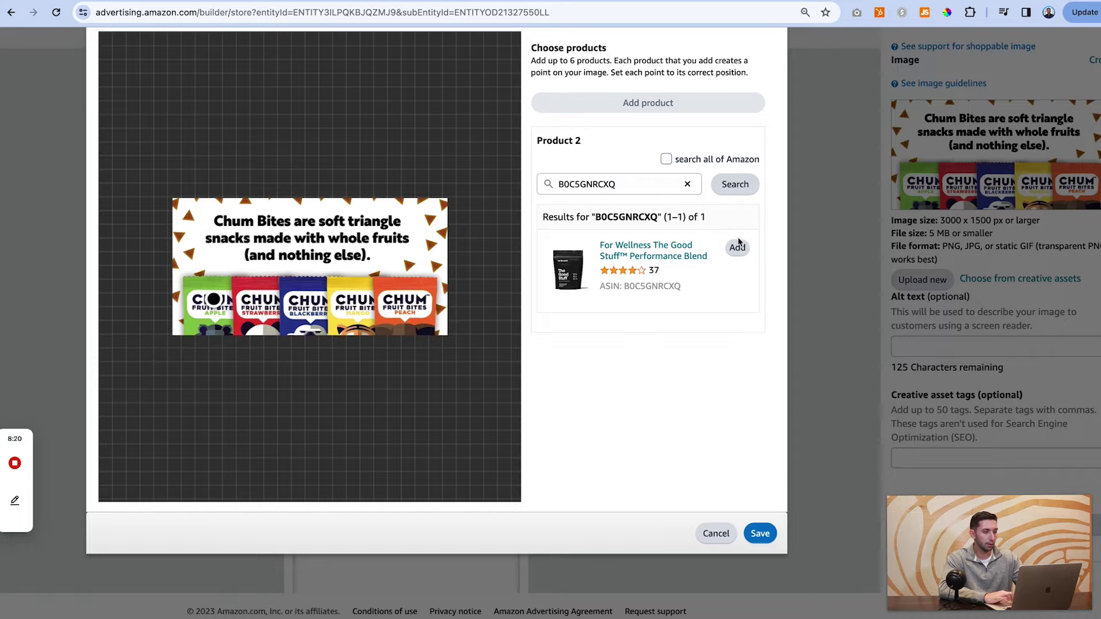
pyautogui.click(737, 246)
pyautogui.moveTo(313, 271); pyautogui.dragTo(265, 307)
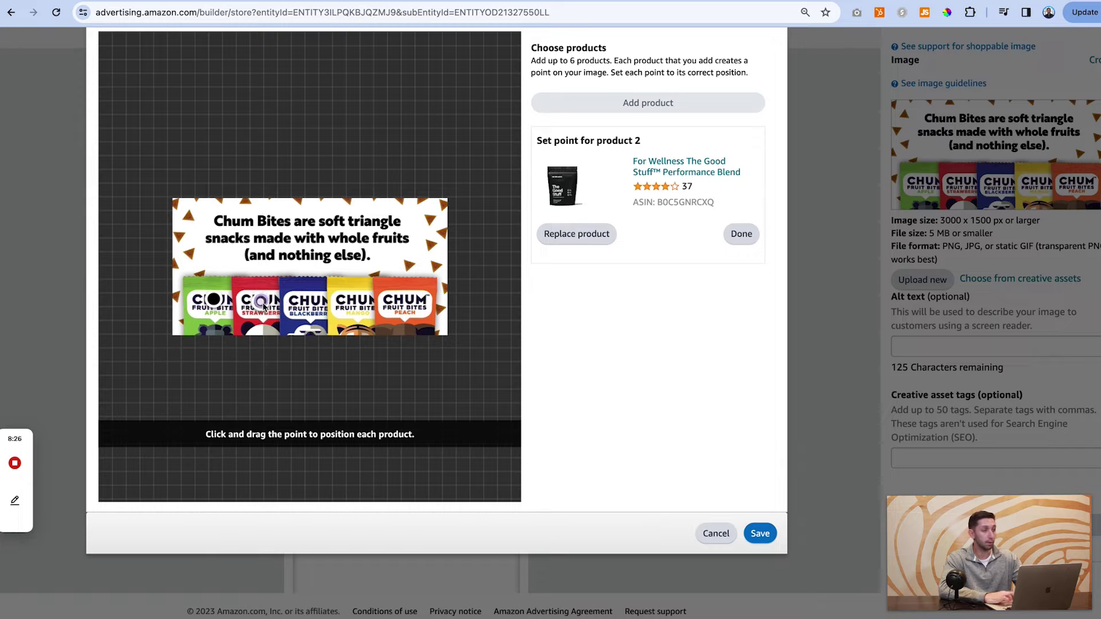
pyautogui.click(742, 241)
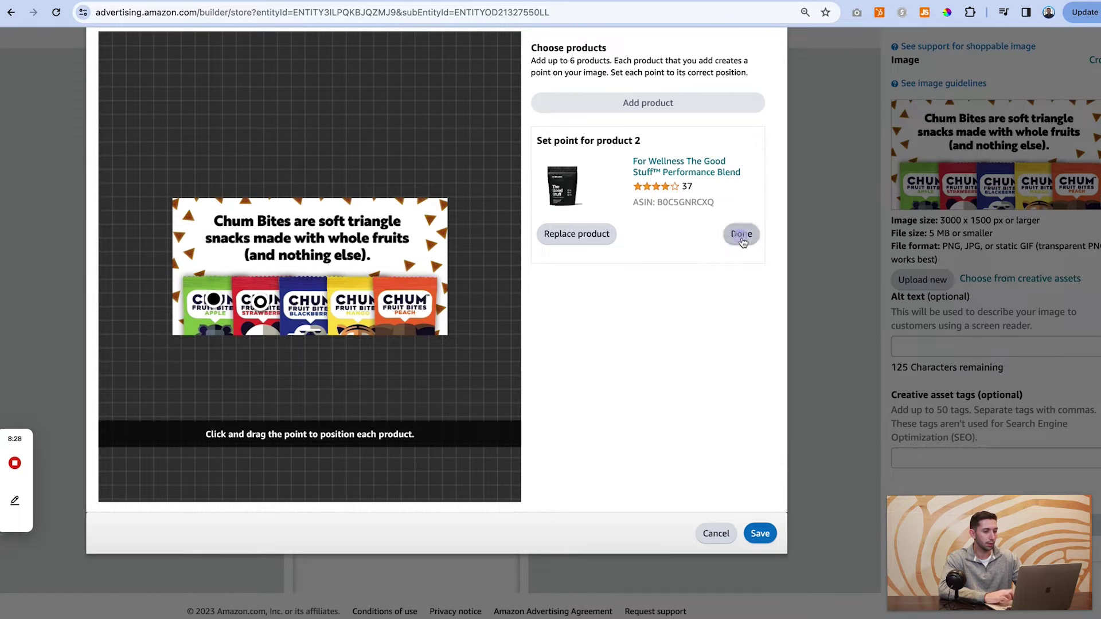
pyautogui.click(767, 535)
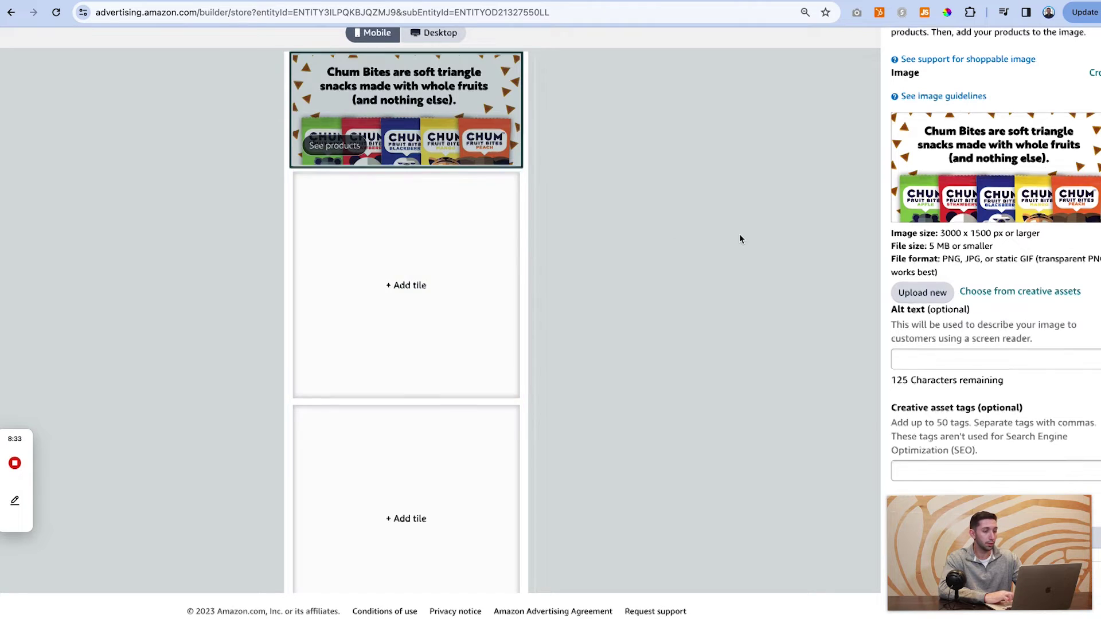
# Step: Switch the store preview to the Desktop layout
pyautogui.scroll(5, 566, 247)
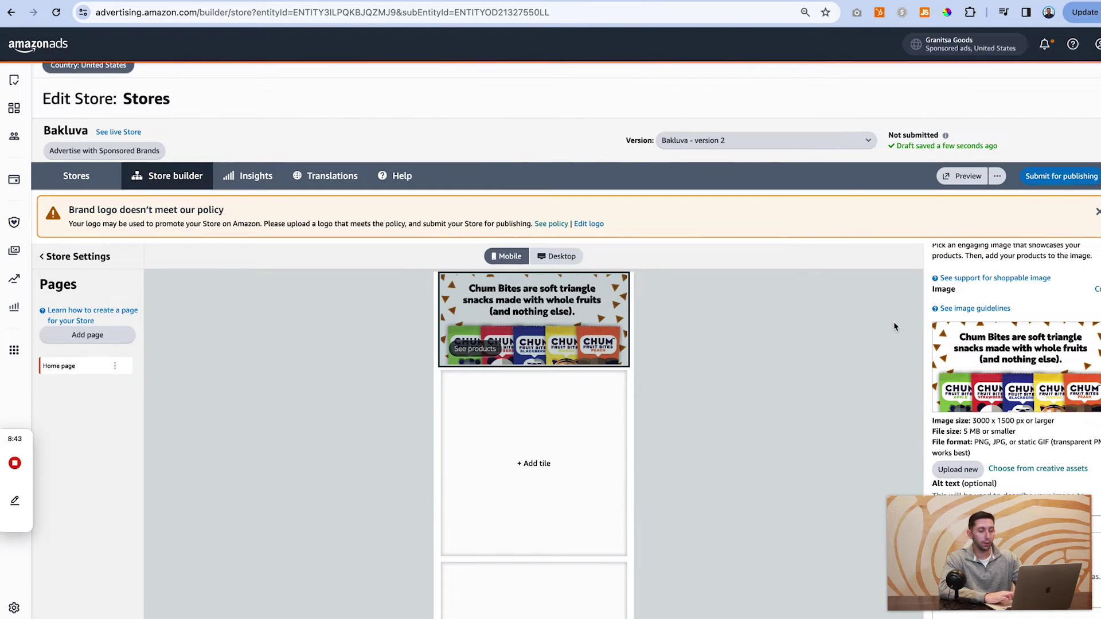
pyautogui.scroll(5, 657, 329)
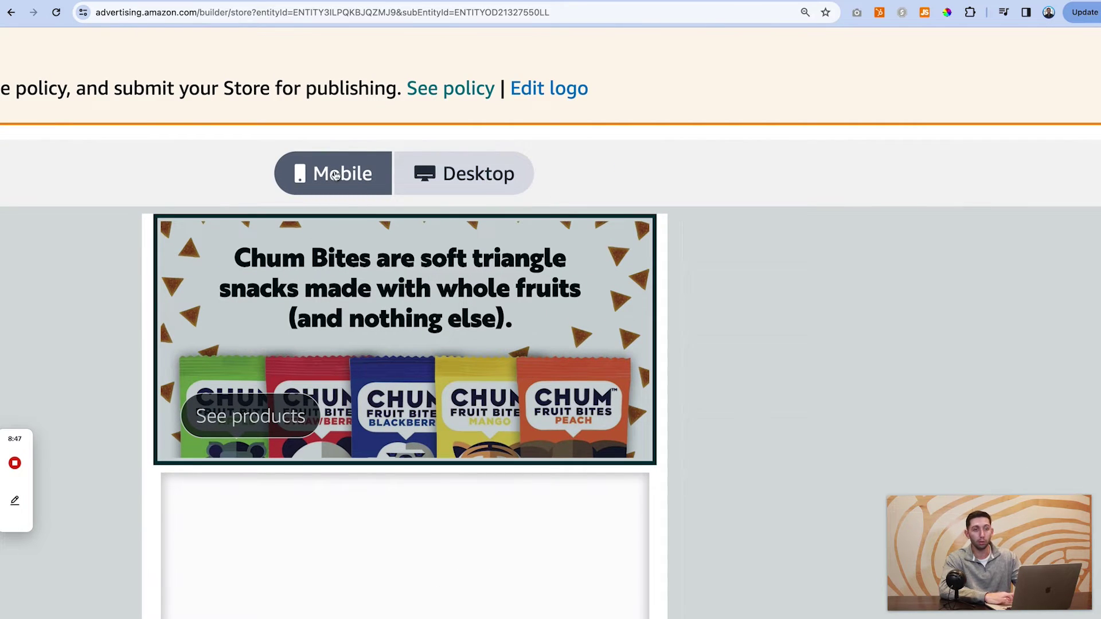
pyautogui.click(436, 175)
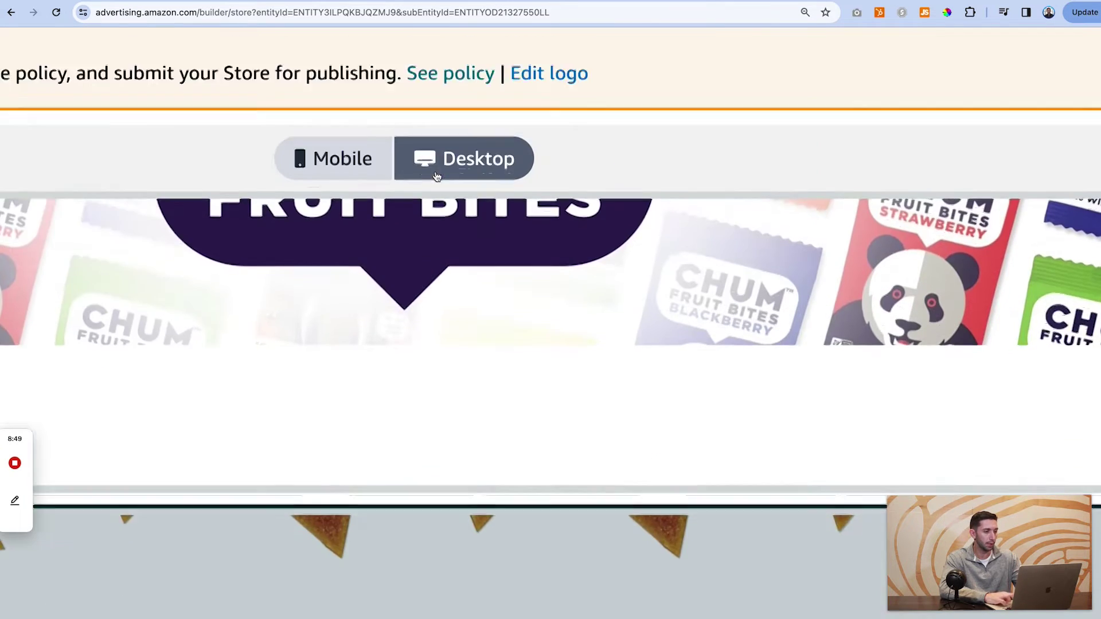
pyautogui.scroll(-5, 437, 176)
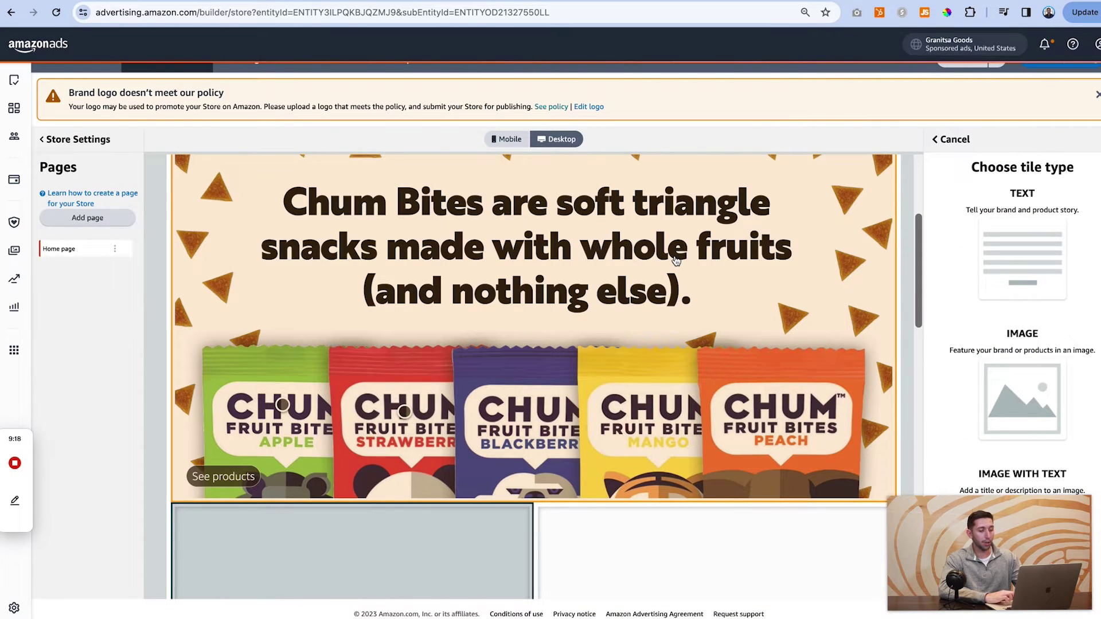
# Step: Set both empty tiles of the first two-tile row to Image tiles
pyautogui.scroll(-6, 676, 261)
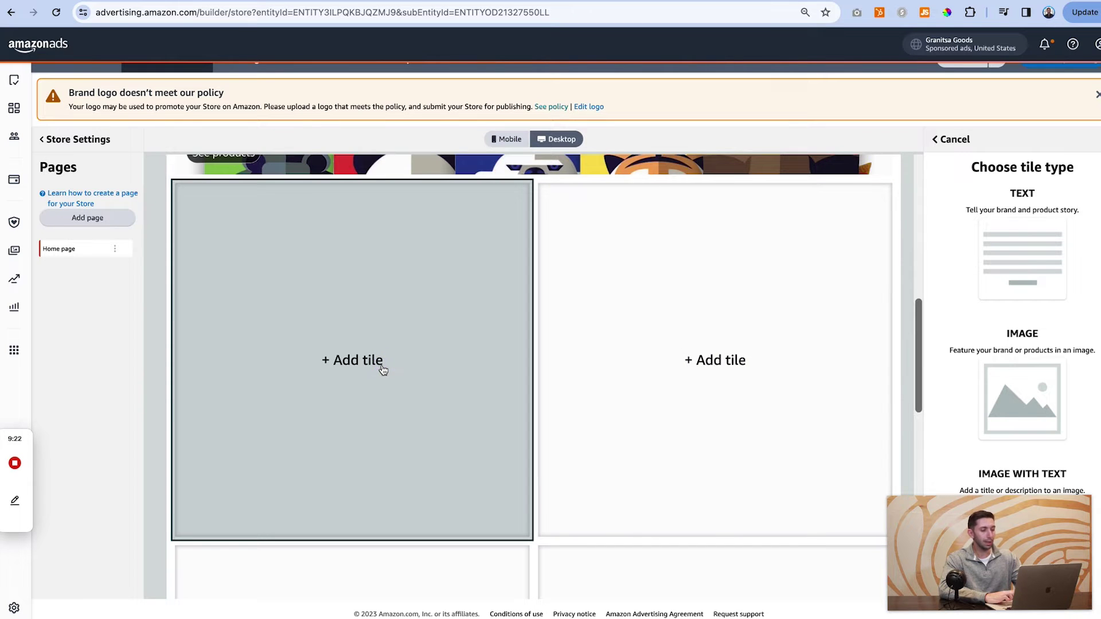
pyautogui.scroll(-1, 1017, 301)
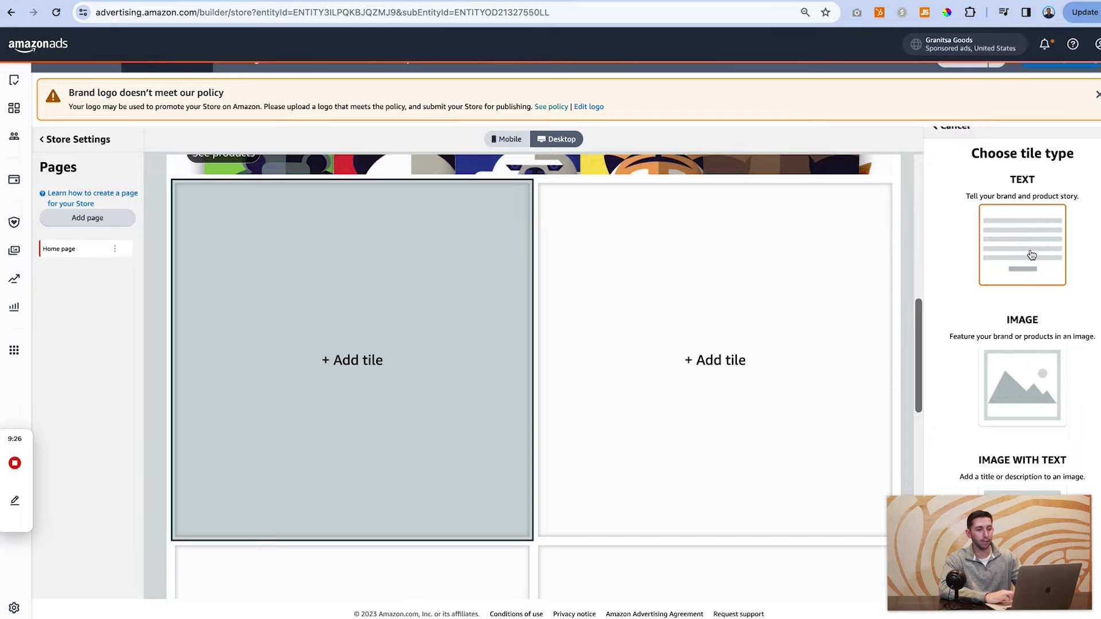
pyautogui.scroll(-1, 1031, 255)
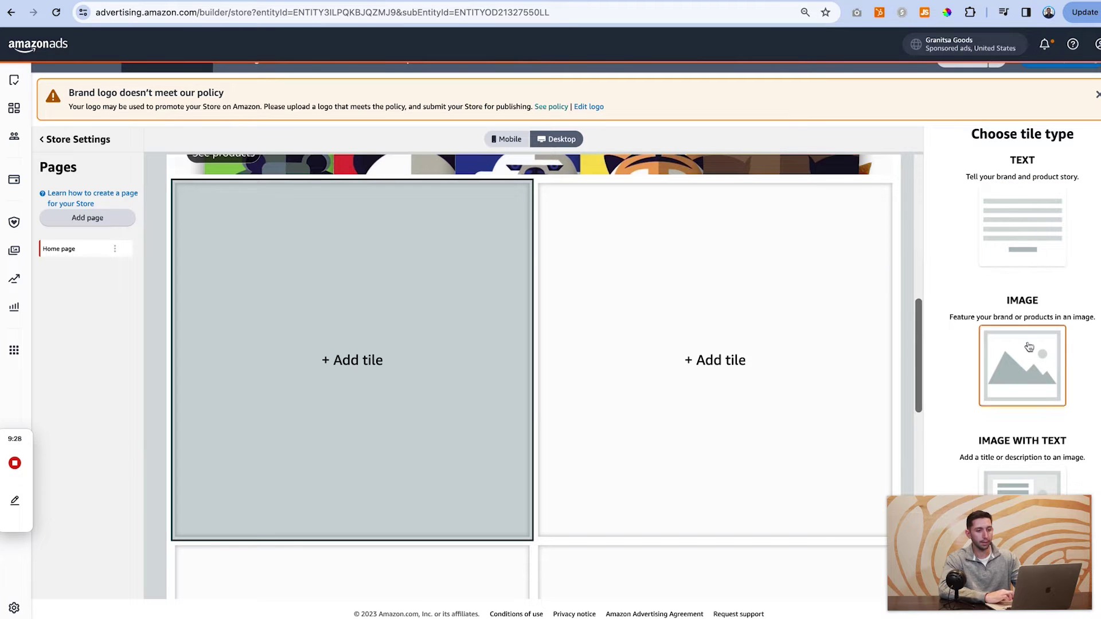
pyautogui.scroll(-3, 1029, 372)
pyautogui.scroll(-5, 1041, 441)
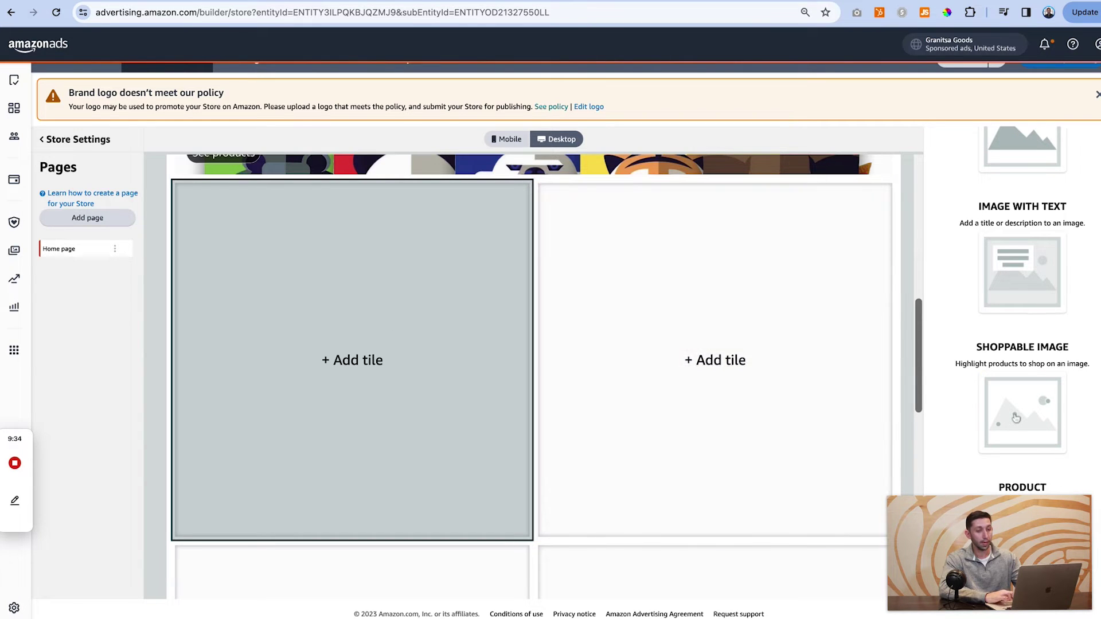
pyautogui.scroll(-3, 1028, 404)
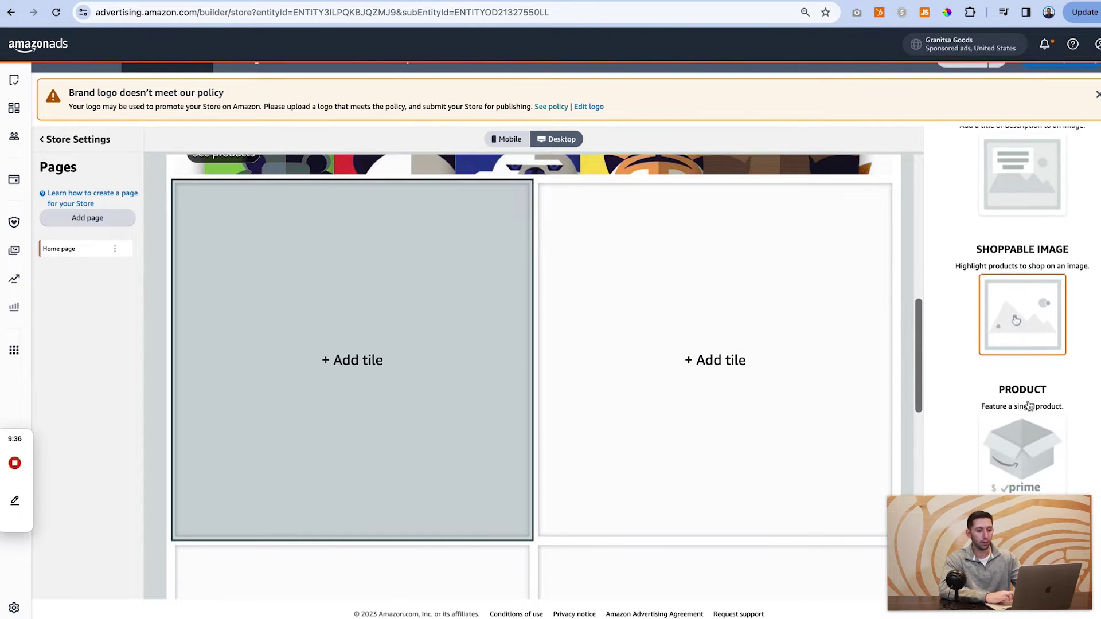
pyautogui.scroll(-7, 1044, 327)
pyautogui.scroll(-1, 1038, 442)
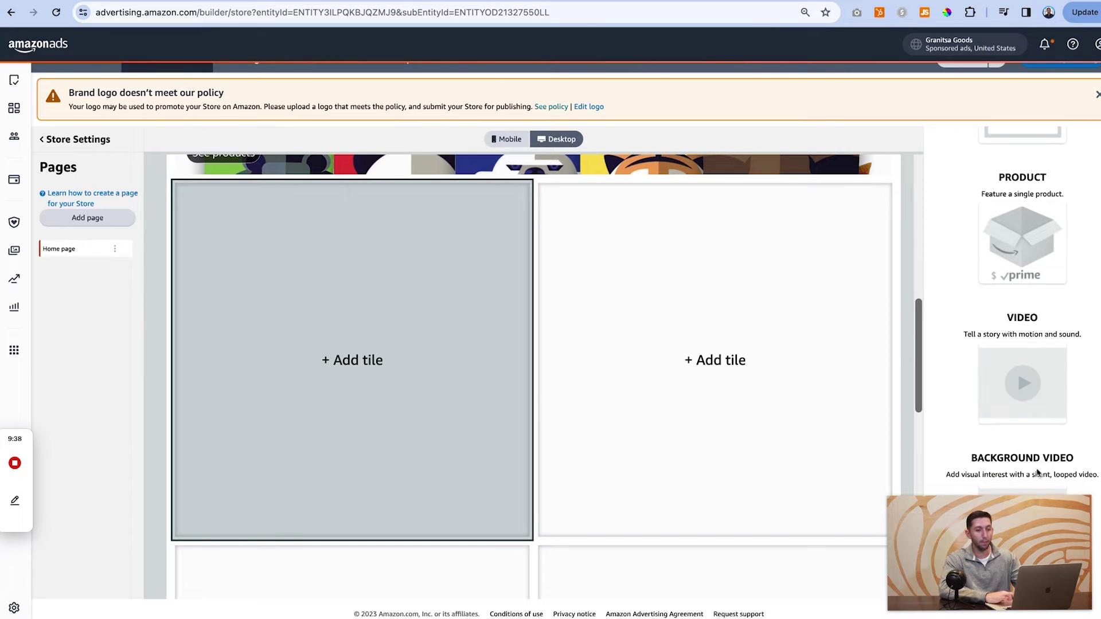
pyautogui.scroll(10, 1038, 425)
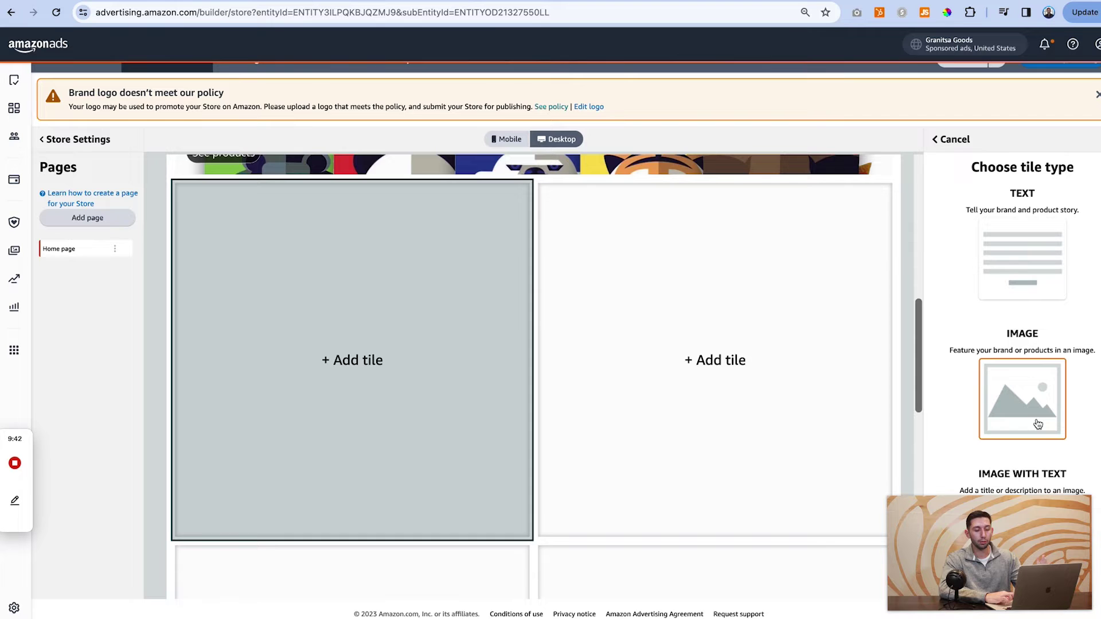
pyautogui.click(1036, 422)
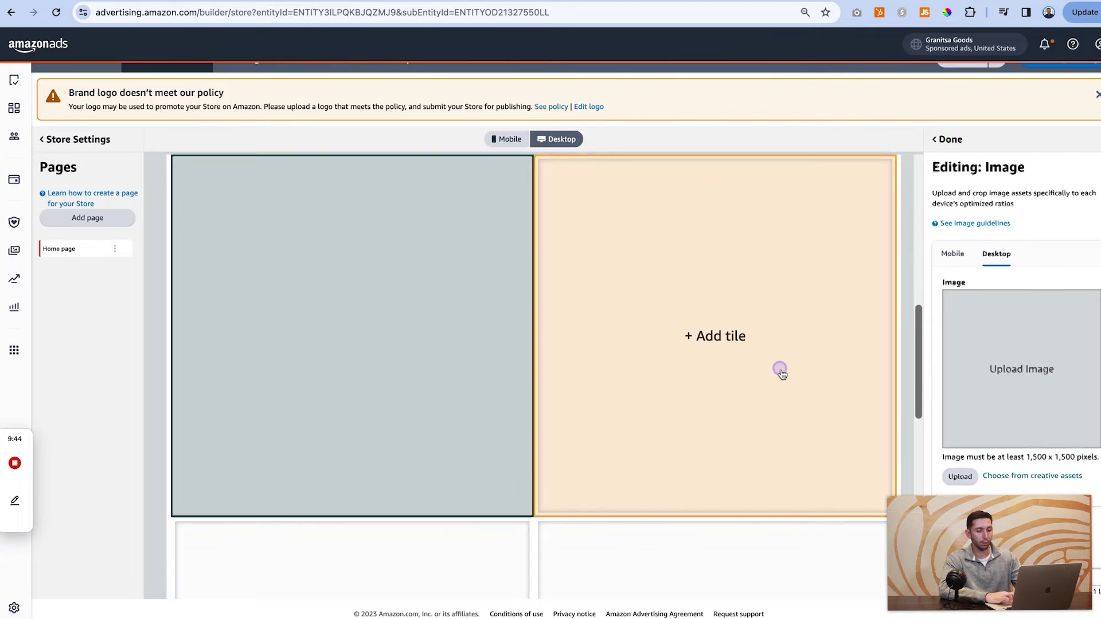
pyautogui.click(779, 369)
pyautogui.click(1032, 403)
# Step: Set the lower-left and right tiles of the next row to Image tiles
pyautogui.scroll(-4, 587, 391)
pyautogui.click(487, 406)
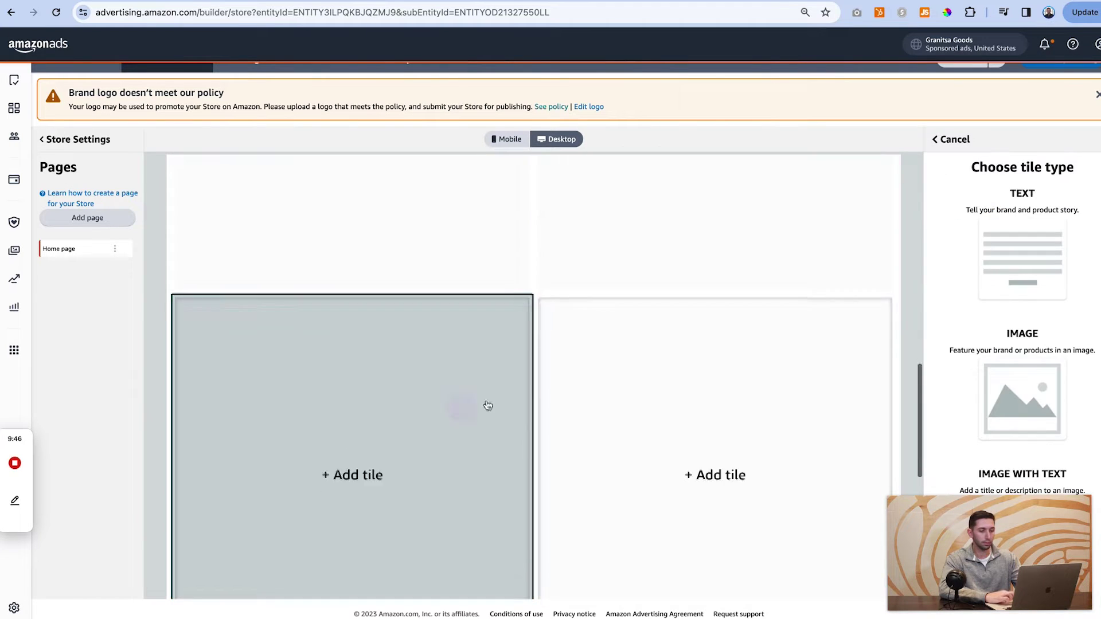
pyautogui.click(974, 393)
pyautogui.click(816, 368)
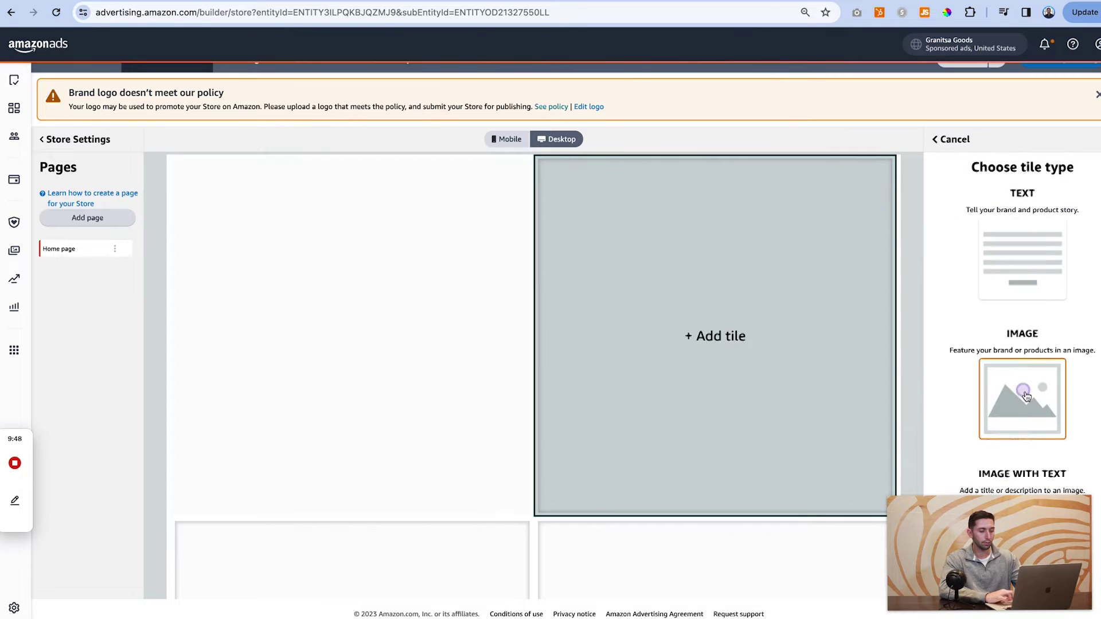
pyautogui.click(1020, 393)
# Step: Set the last row's two tiles to Image and select the first image tile to fill
pyautogui.scroll(5, 755, 366)
pyautogui.scroll(-5, 756, 367)
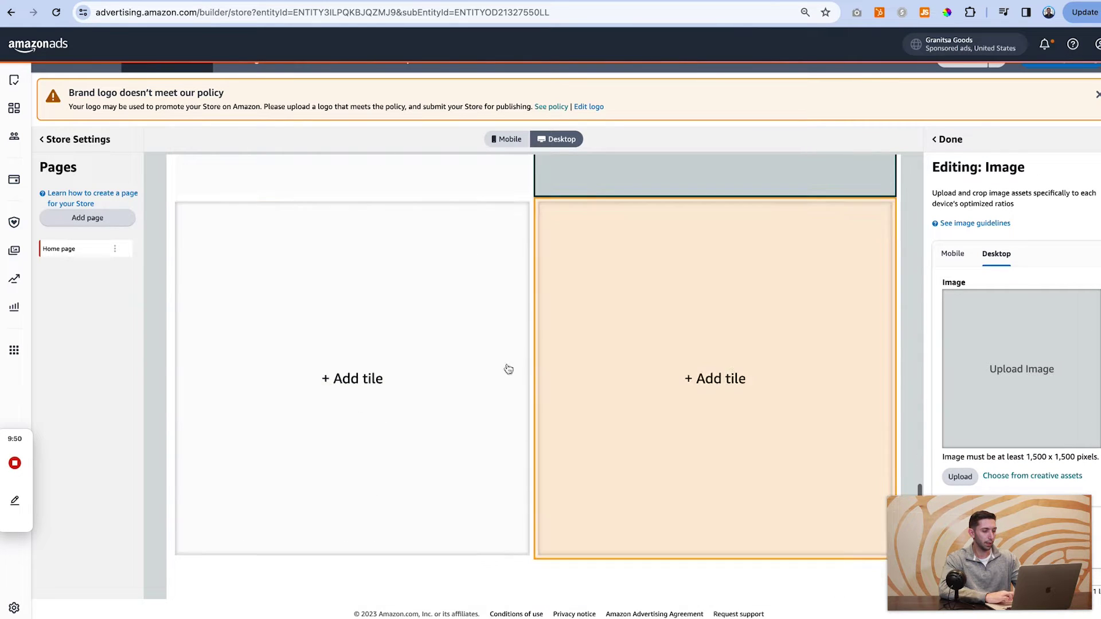
pyautogui.click(506, 368)
pyautogui.click(1001, 414)
pyautogui.click(805, 409)
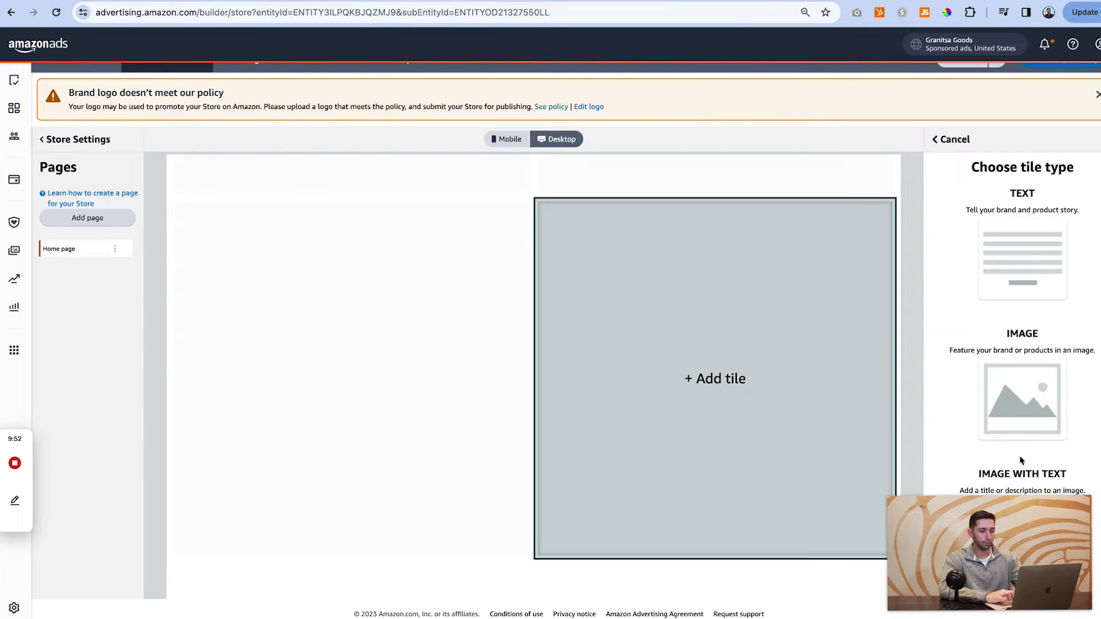
pyautogui.click(1022, 425)
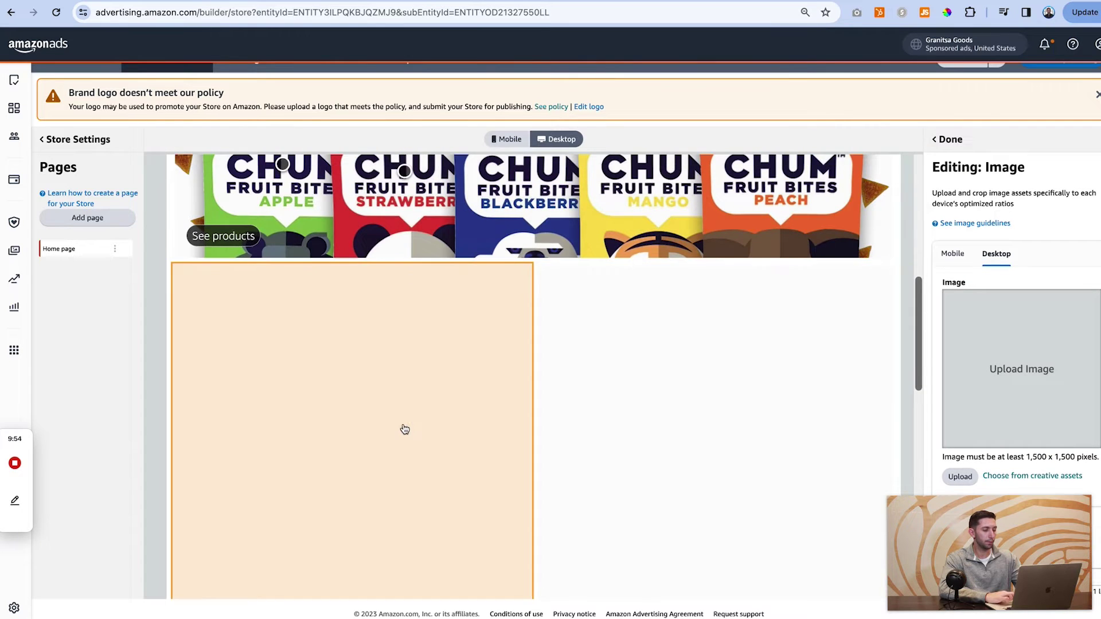
pyautogui.click(403, 429)
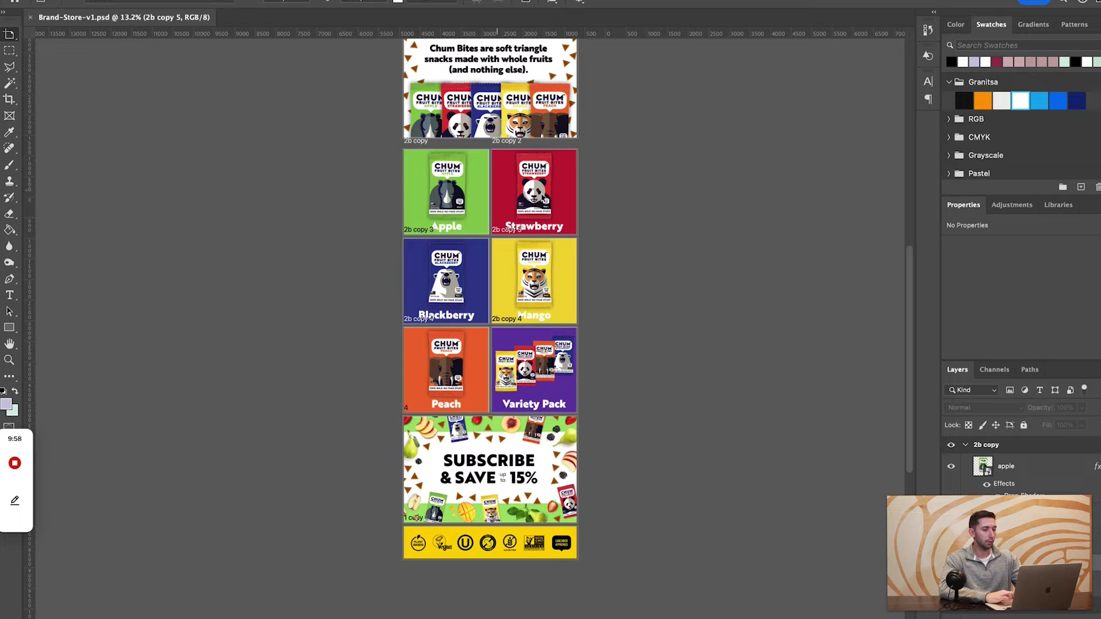
pyautogui.press('super+Tab')
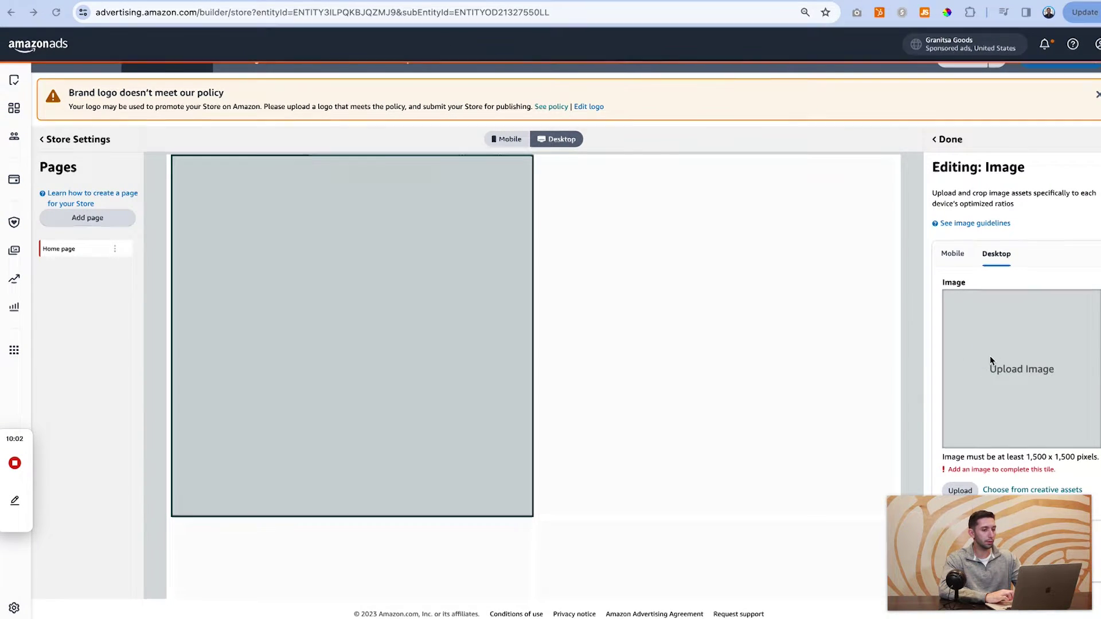
# Step: Upload the Blackberry, Mango, Peach and Variety Pack pictures into the image tiles and finish editing
pyautogui.click(990, 358)
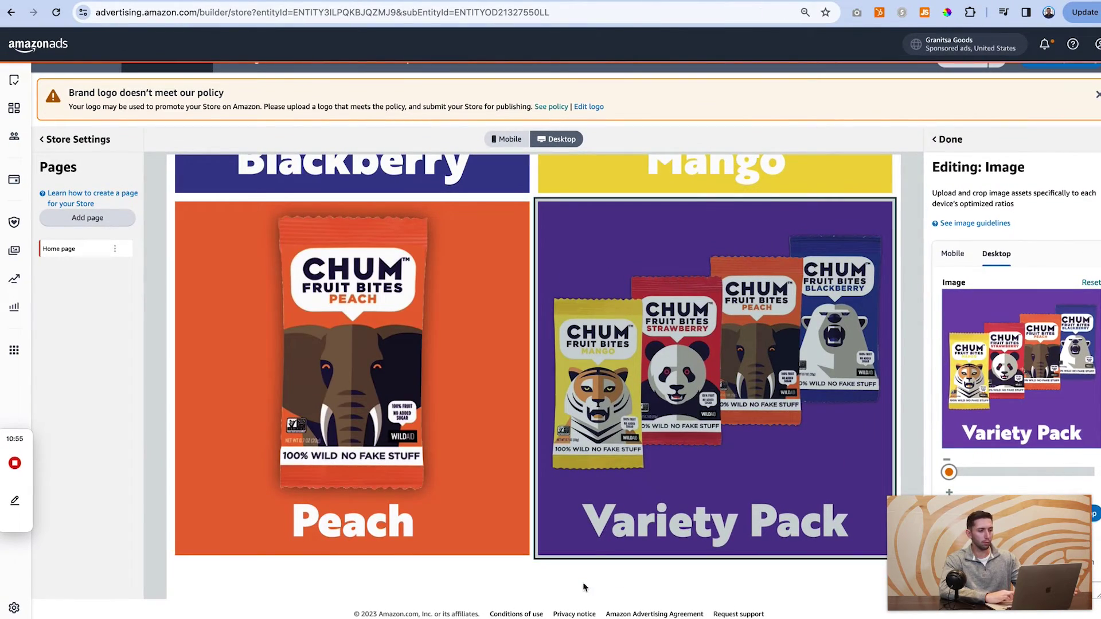
pyautogui.click(946, 139)
# Step: Open the empty full-width image section on the home page for editing
pyautogui.scroll(2, 575, 336)
pyautogui.scroll(2, 575, 335)
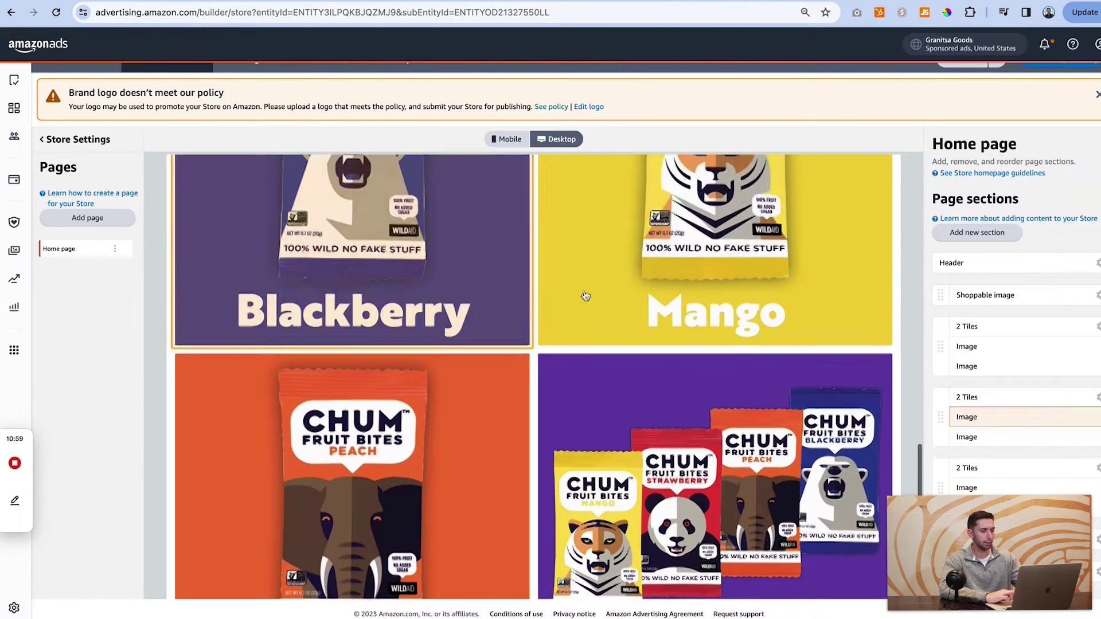
pyautogui.scroll(-3, 581, 295)
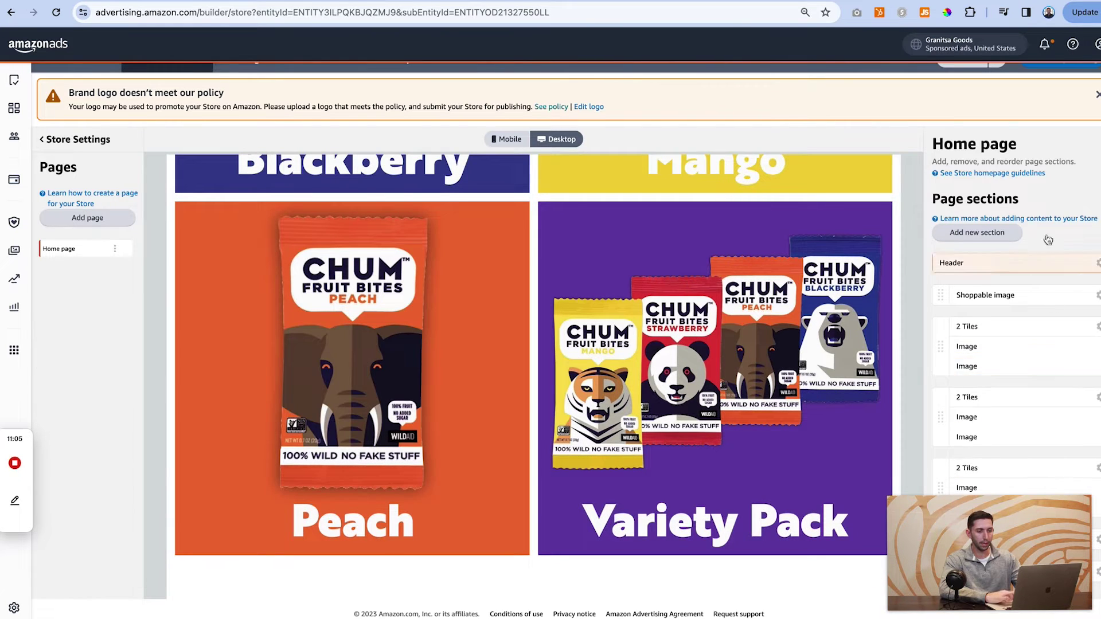
pyautogui.scroll(3, 1032, 230)
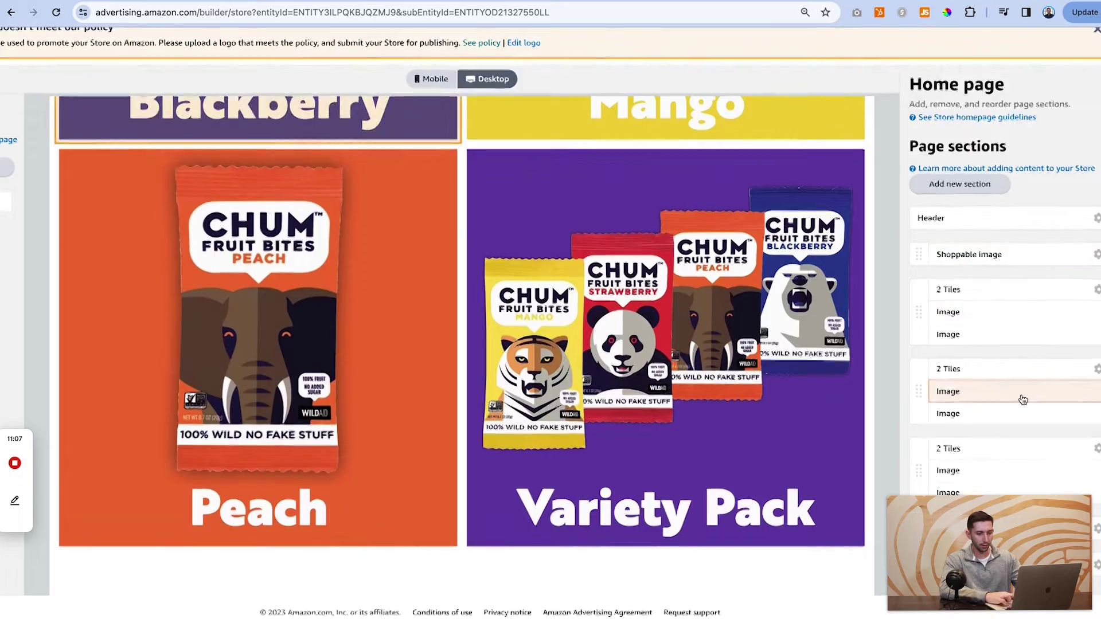
pyautogui.scroll(5, 1019, 398)
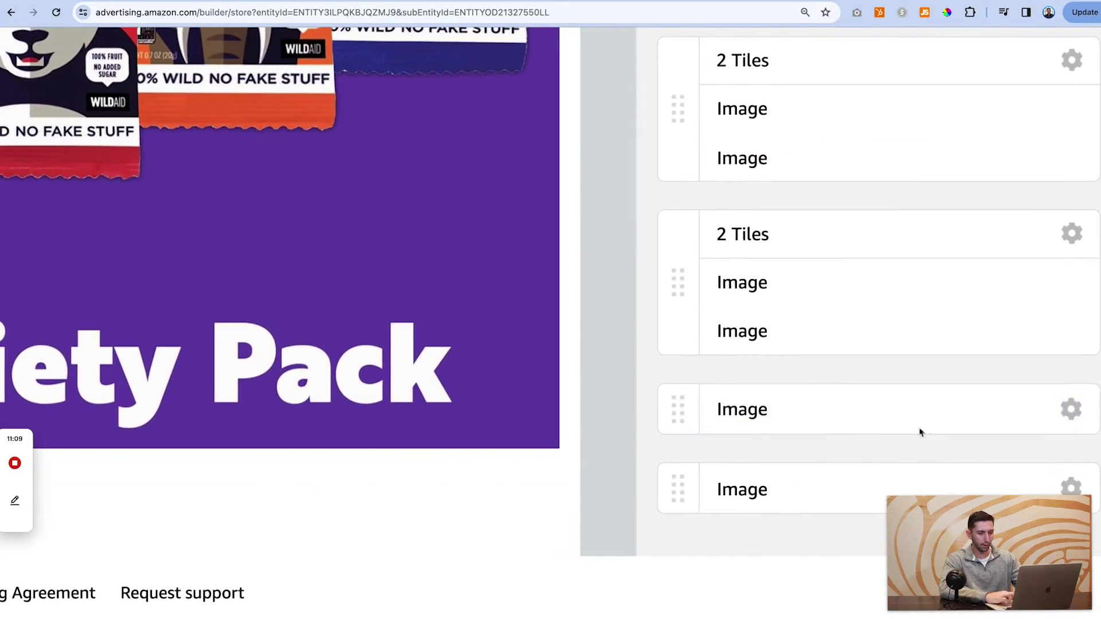
pyautogui.click(842, 427)
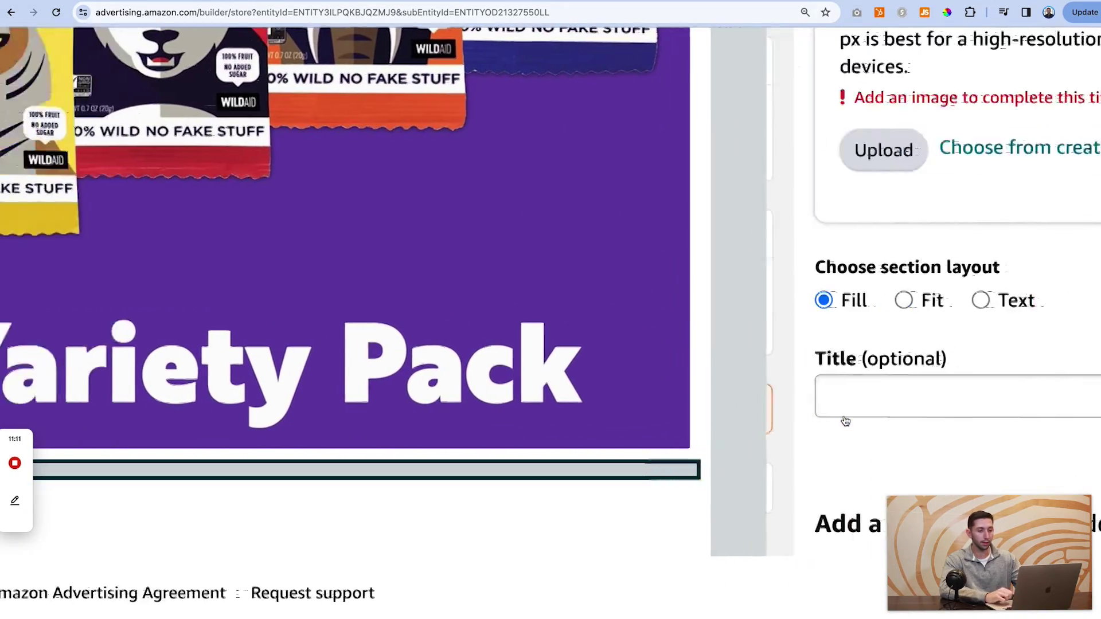
pyautogui.scroll(-5, 845, 424)
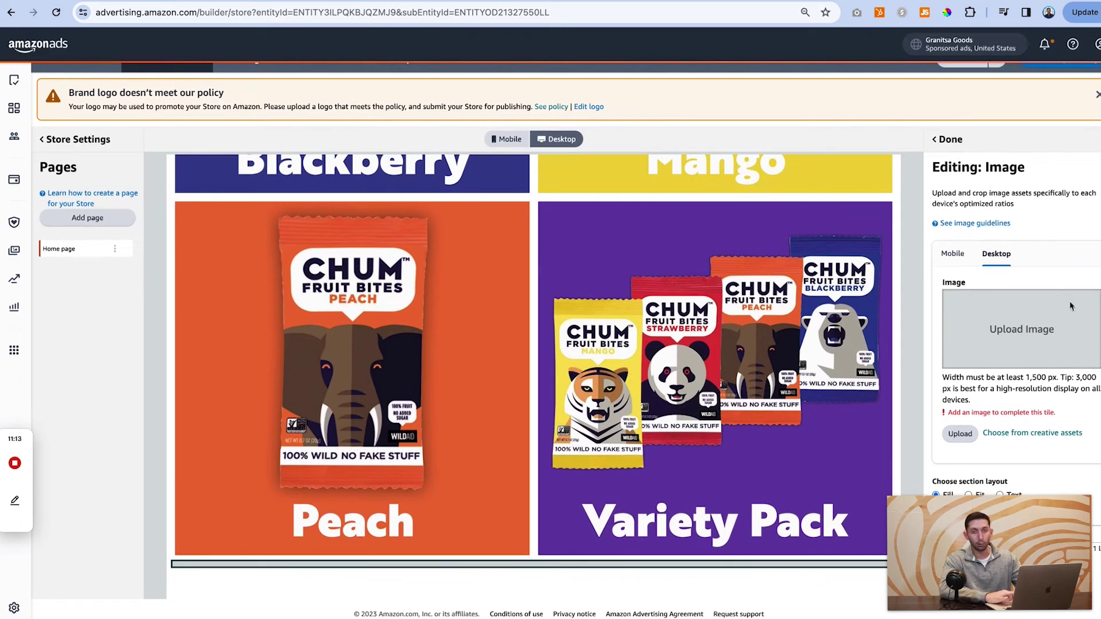
# Step: Upload 4 copy.jpg as the Subscribe & Save up to 15% banner and crop it
pyautogui.click(1034, 326)
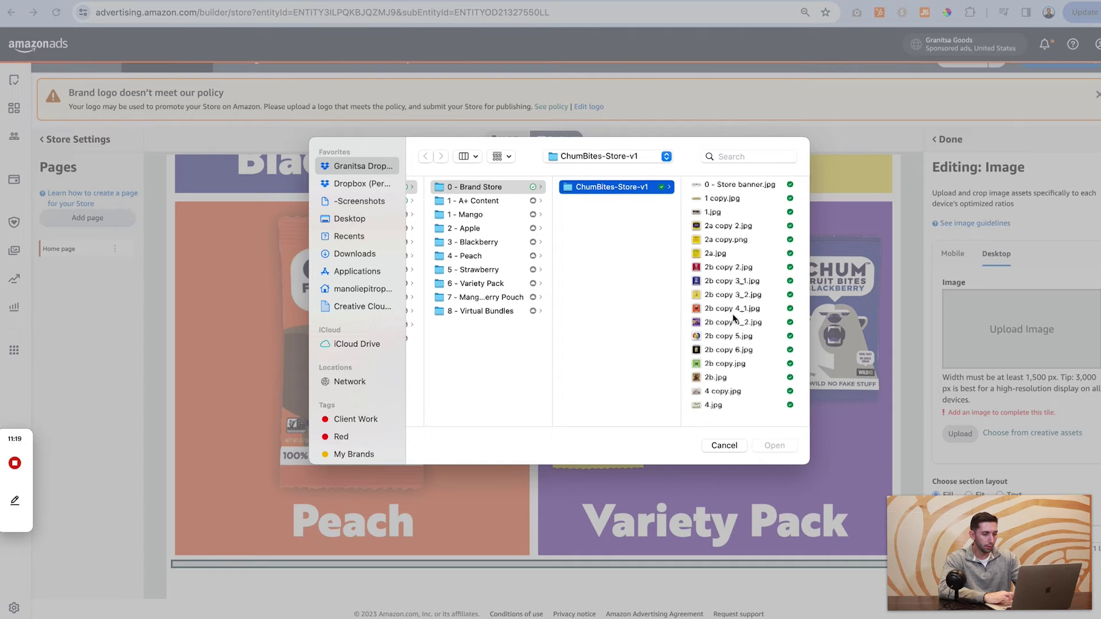
pyautogui.doubleClick(727, 393)
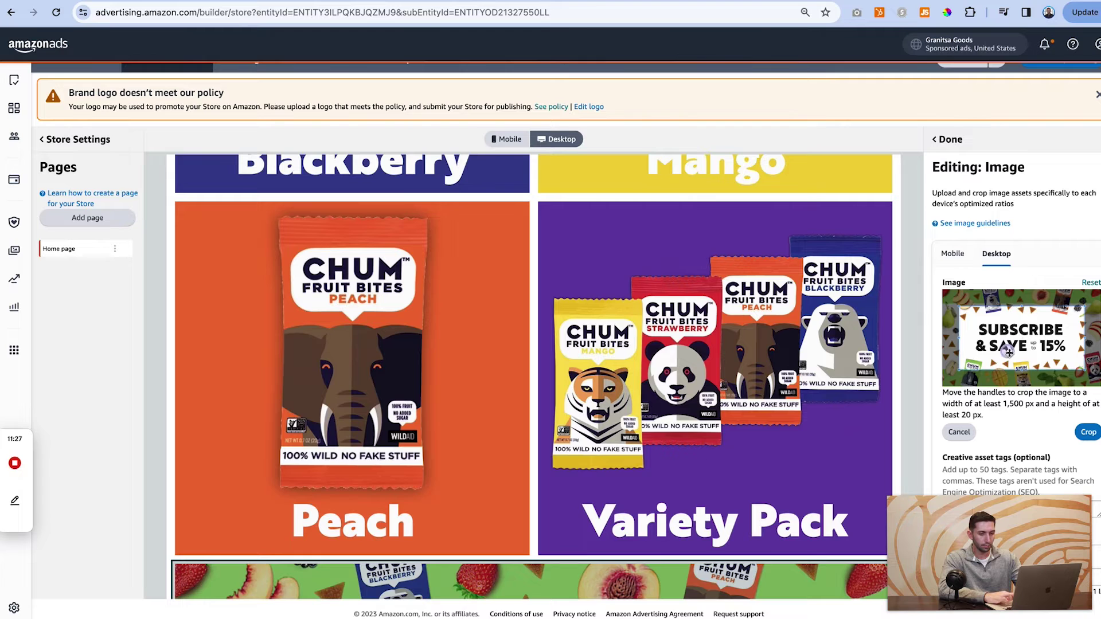
pyautogui.moveTo(1008, 352); pyautogui.dragTo(992, 335)
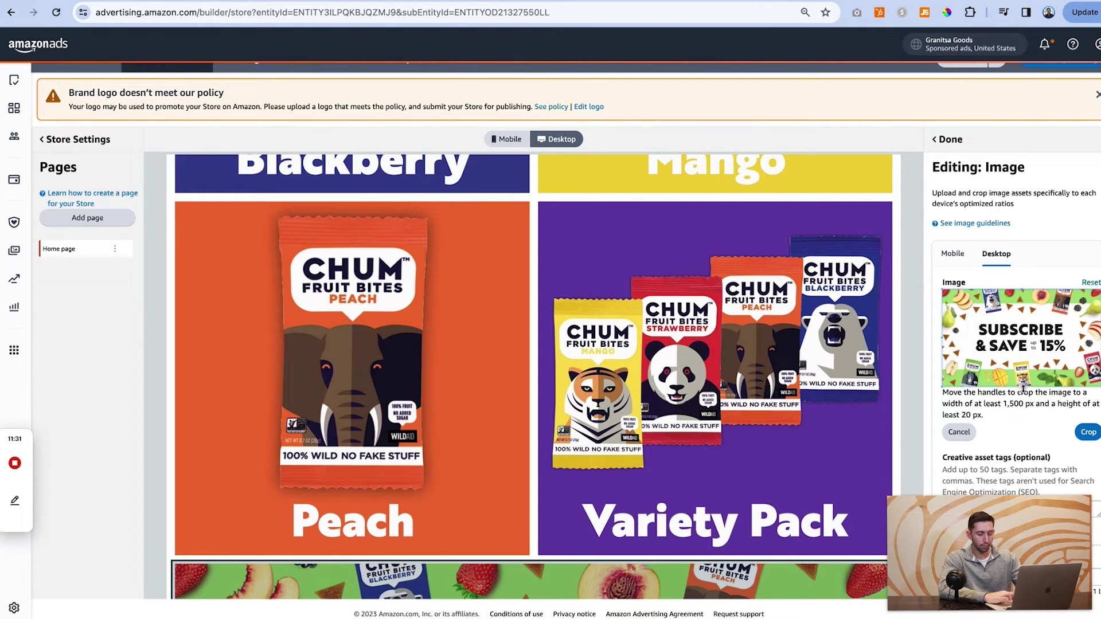
pyautogui.click(1085, 433)
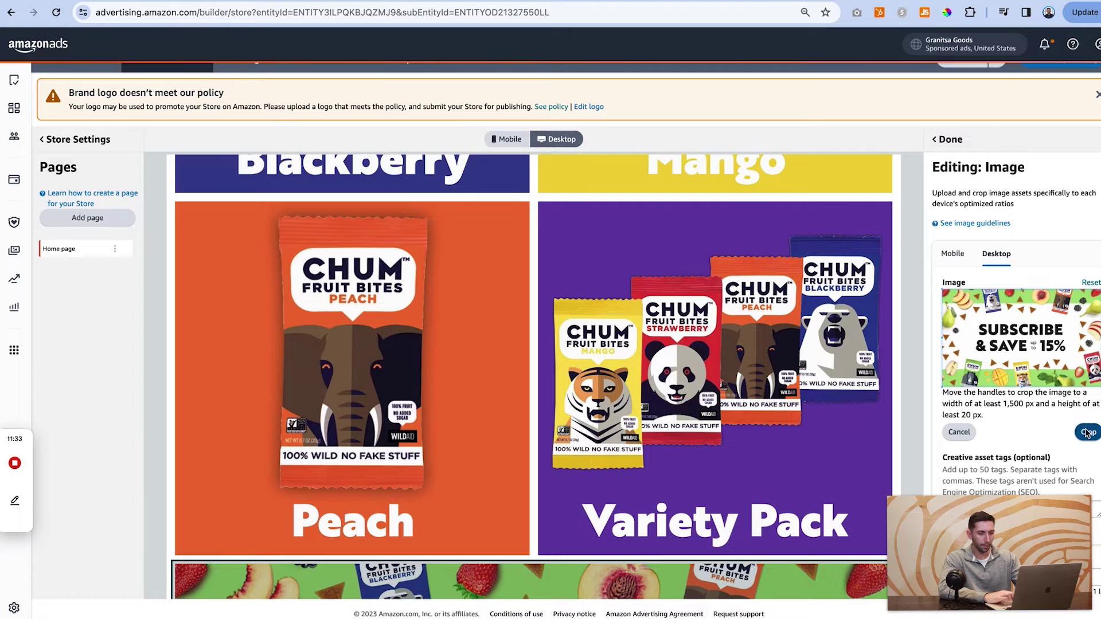
pyautogui.scroll(-5, 866, 362)
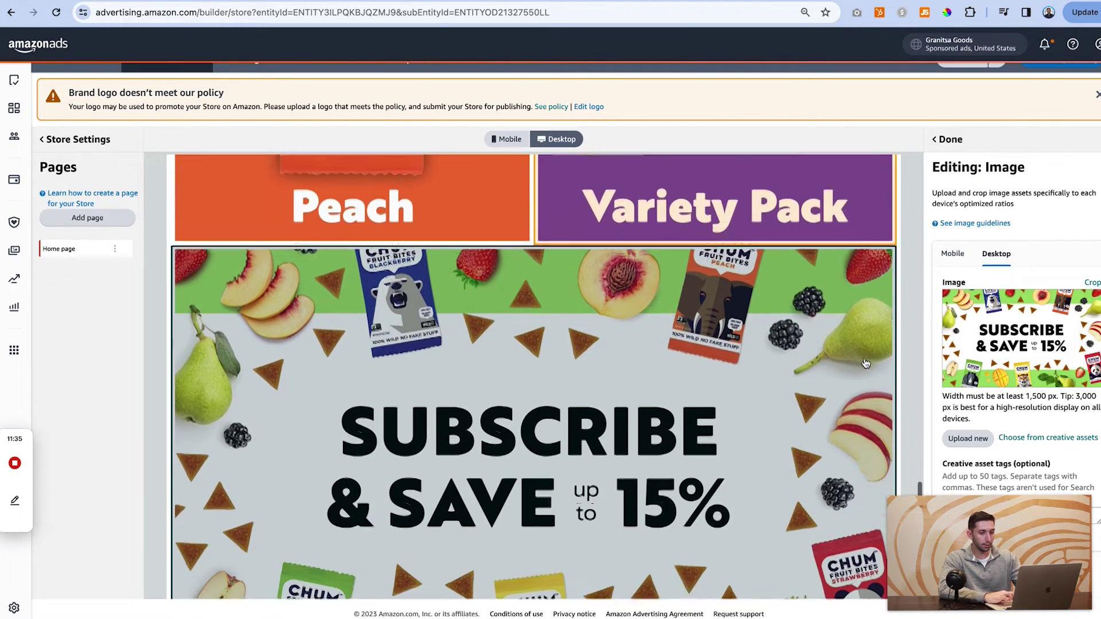
# Step: Upload 1 copy.jpg into the tile below the banner and crop it to full width
pyautogui.click(947, 139)
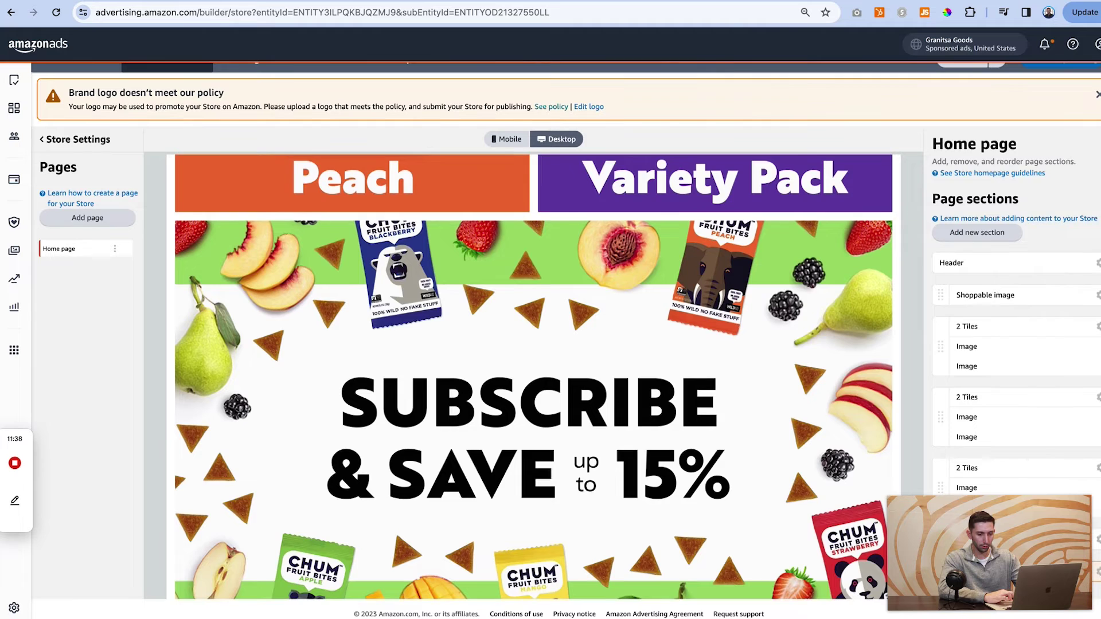
pyautogui.click(1001, 345)
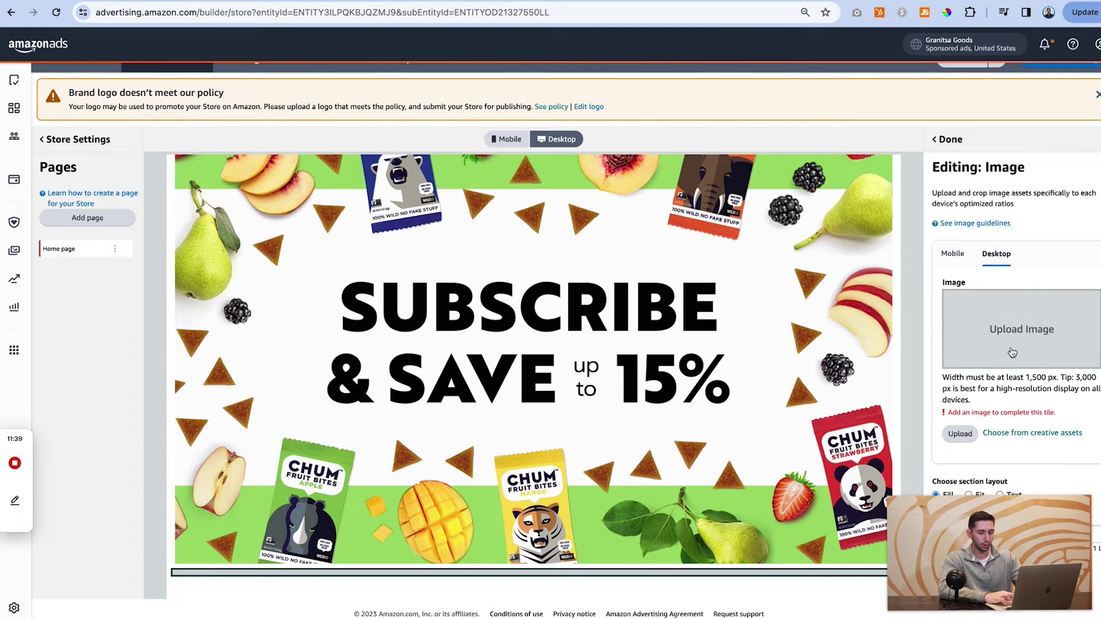
pyautogui.click(1011, 338)
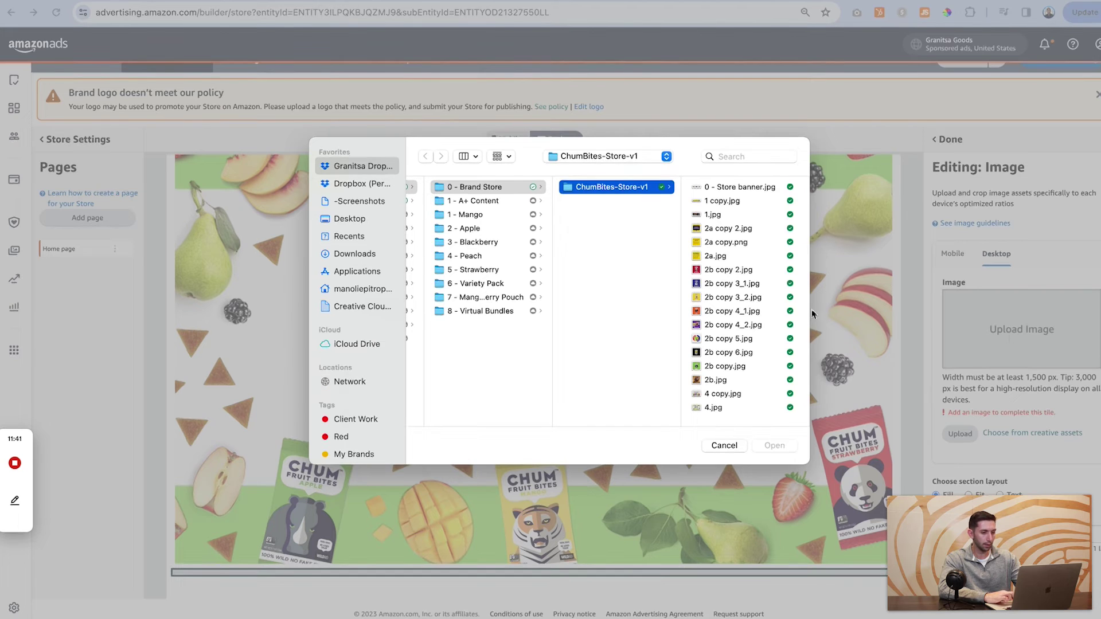
pyautogui.click(723, 201)
pyautogui.press('Return')
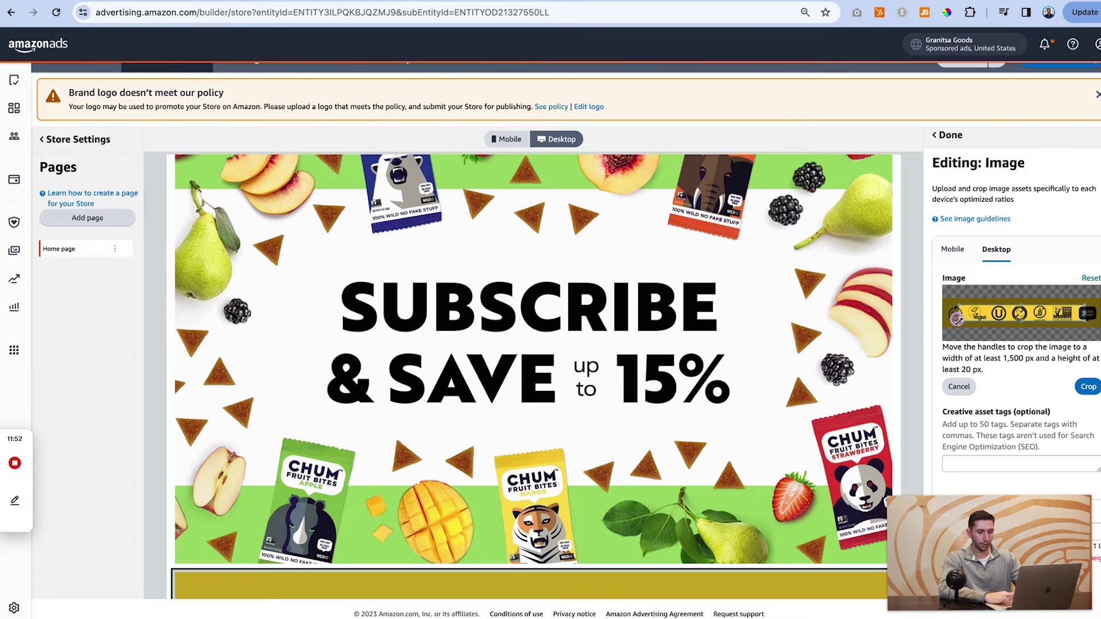
pyautogui.moveTo(956, 320); pyautogui.dragTo(931, 337)
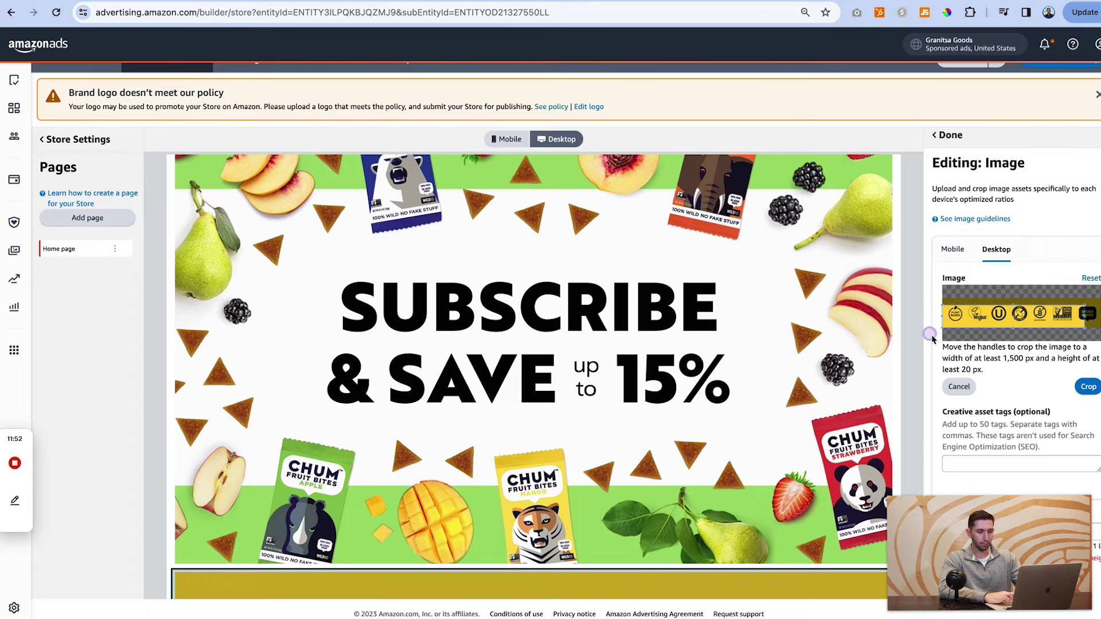
pyautogui.moveTo(1072, 305); pyautogui.dragTo(1085, 310)
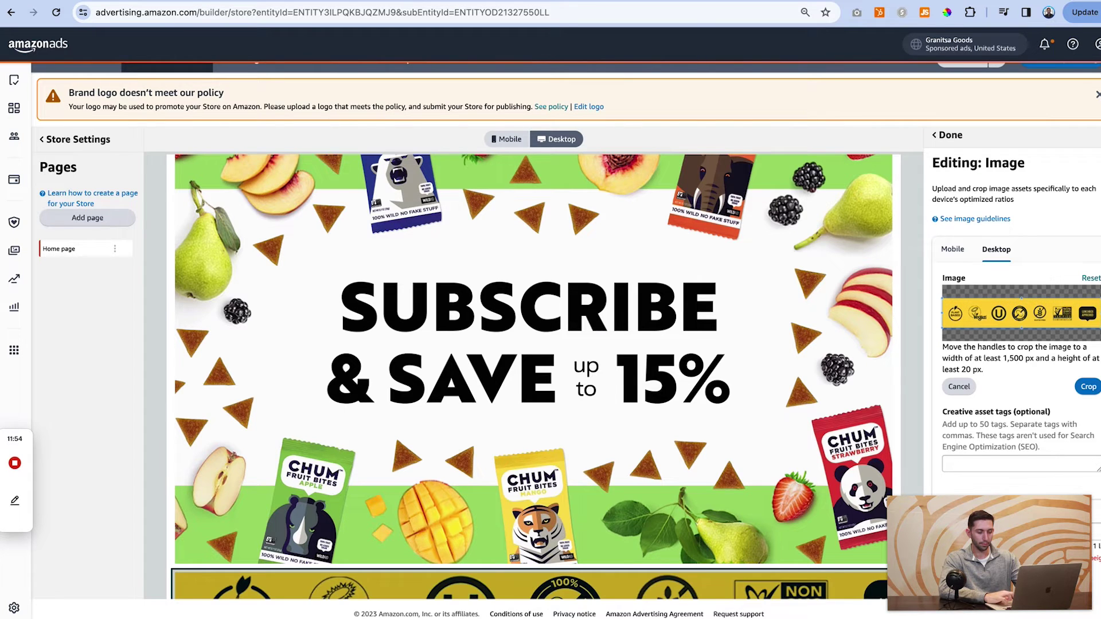
pyautogui.click(1087, 386)
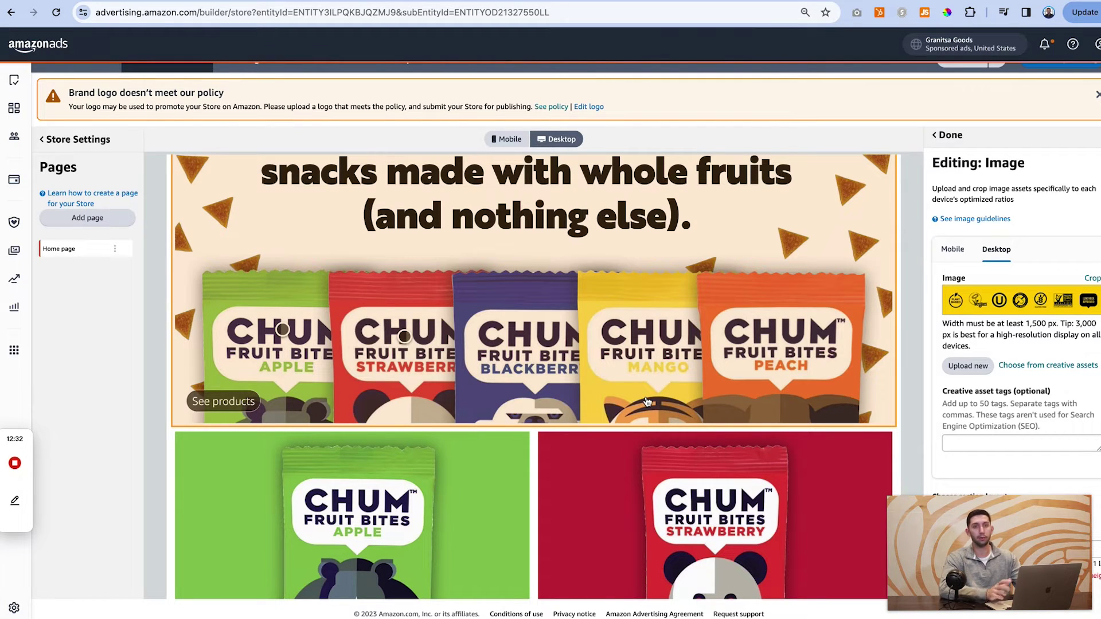
pyautogui.scroll(-4, 499, 404)
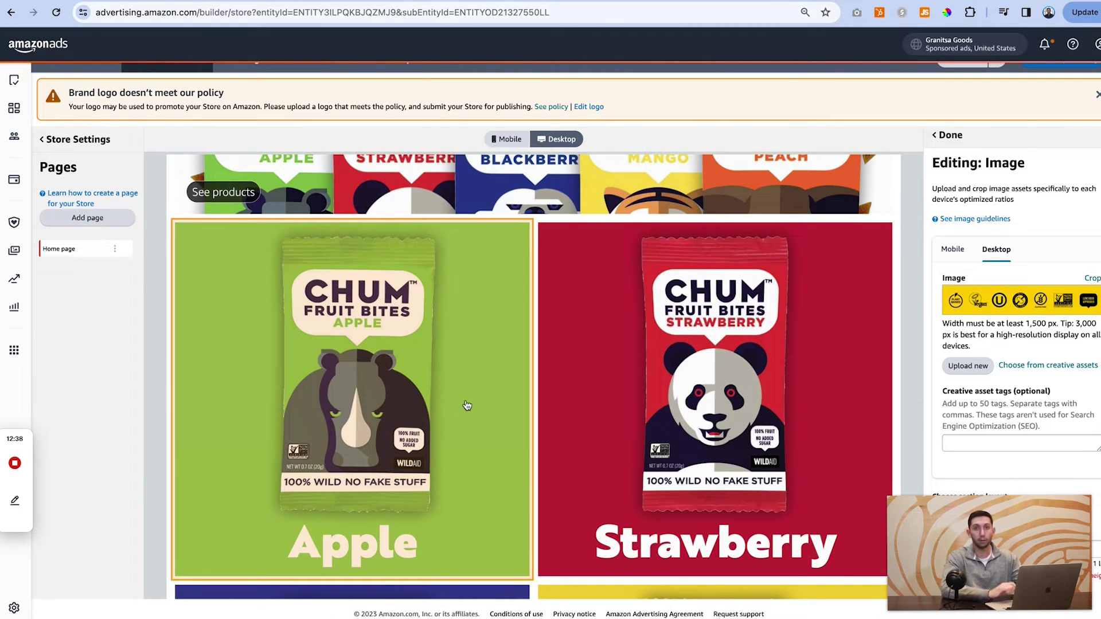
pyautogui.scroll(-1, 468, 406)
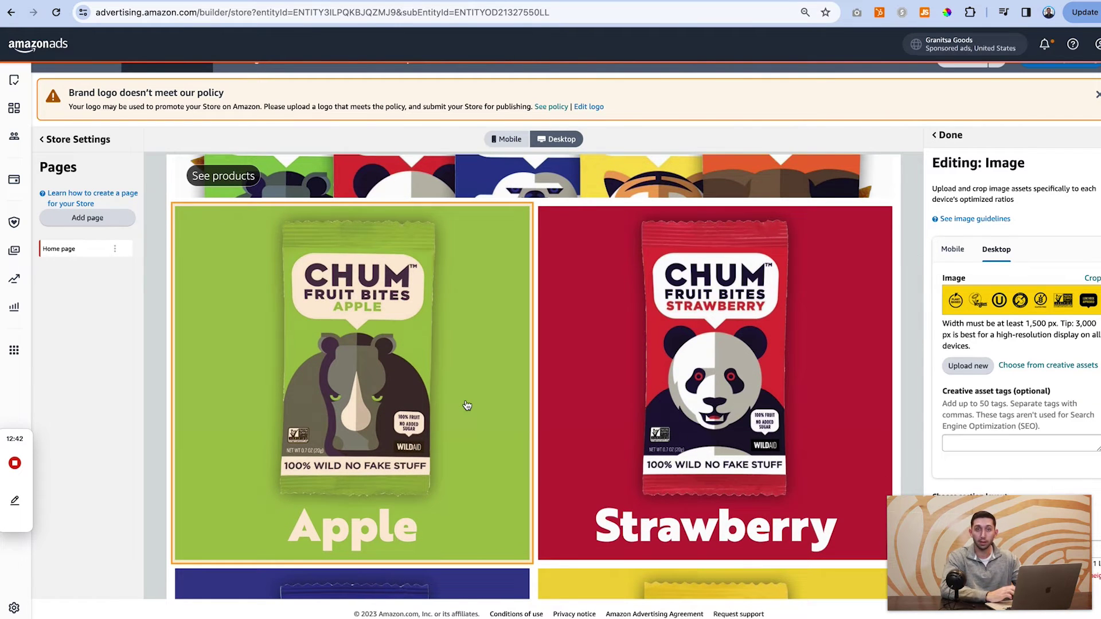
# Step: Link the Apple image tile to the product page for ASIN B09PVP439P
pyautogui.click(436, 385)
pyautogui.scroll(-1, 1085, 398)
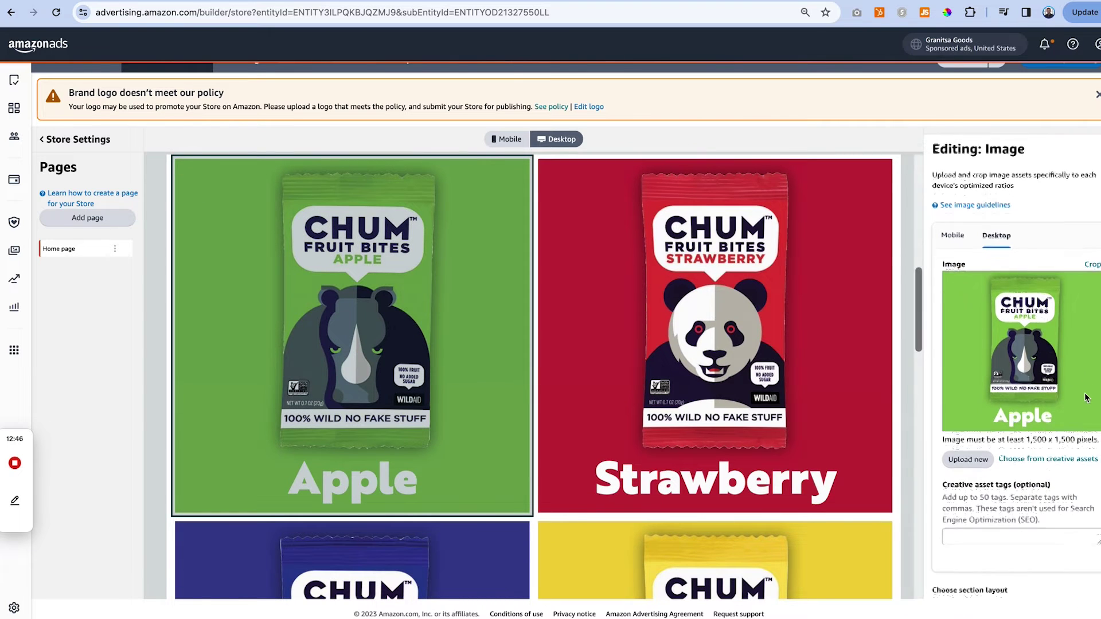
pyautogui.scroll(-4, 1086, 397)
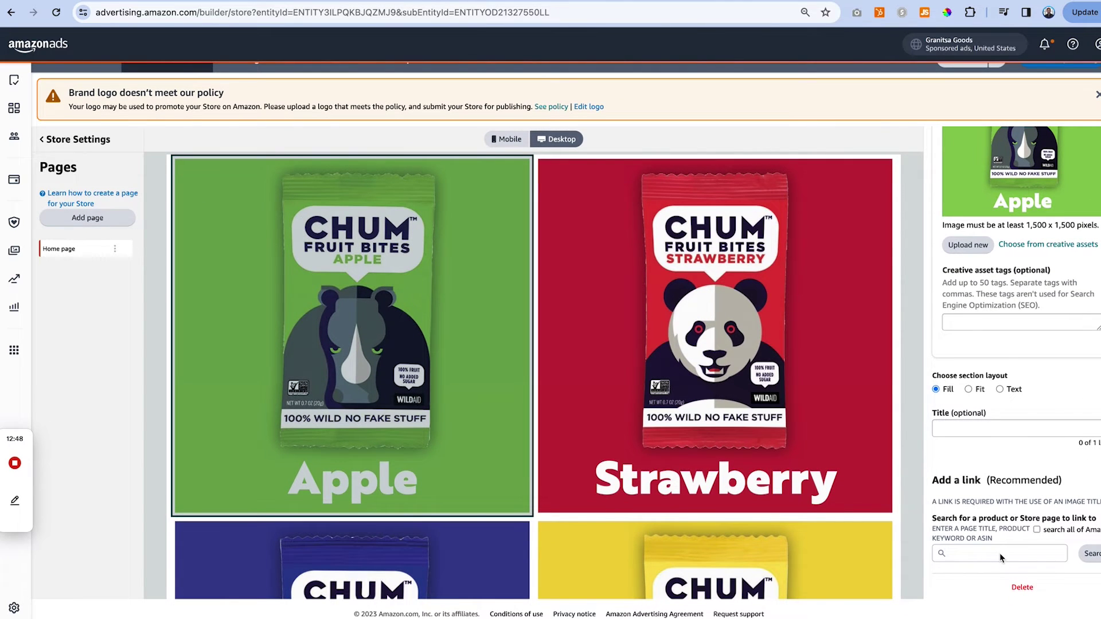
pyautogui.moveTo(935, 479); pyautogui.dragTo(1009, 479)
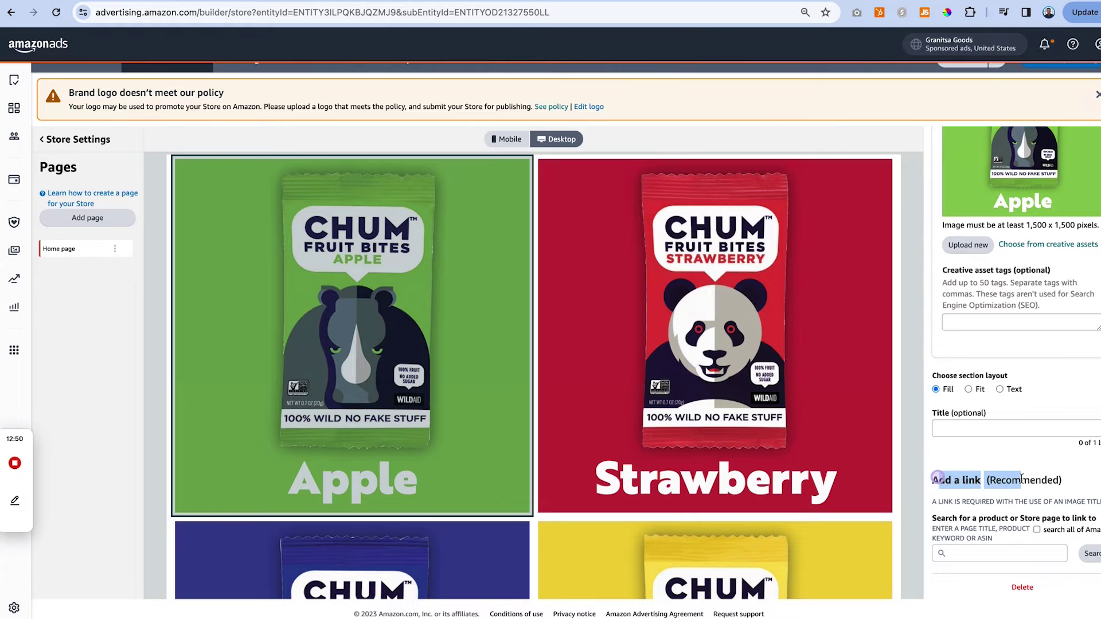
pyautogui.click(1042, 476)
pyautogui.click(990, 553)
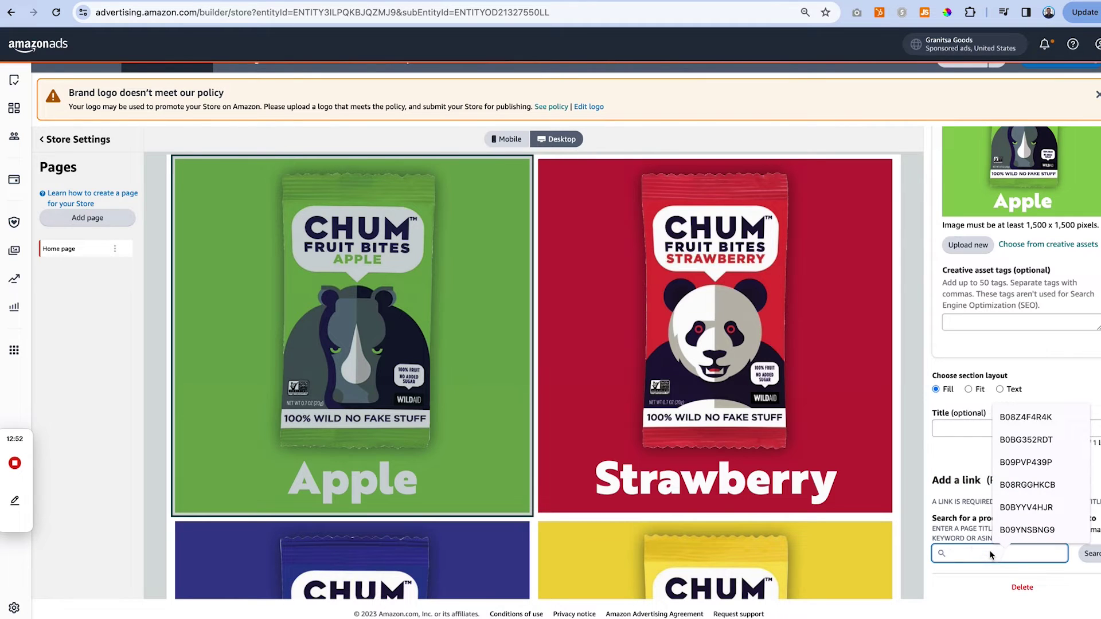
pyautogui.click(1032, 463)
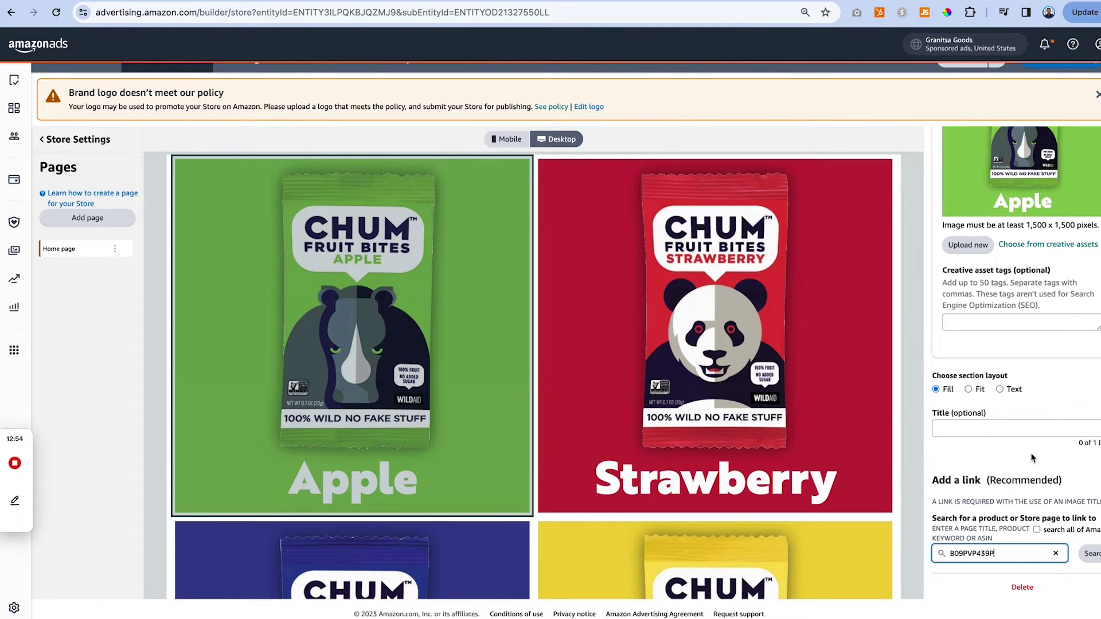
pyautogui.click(1089, 553)
pyautogui.scroll(-2, 1039, 485)
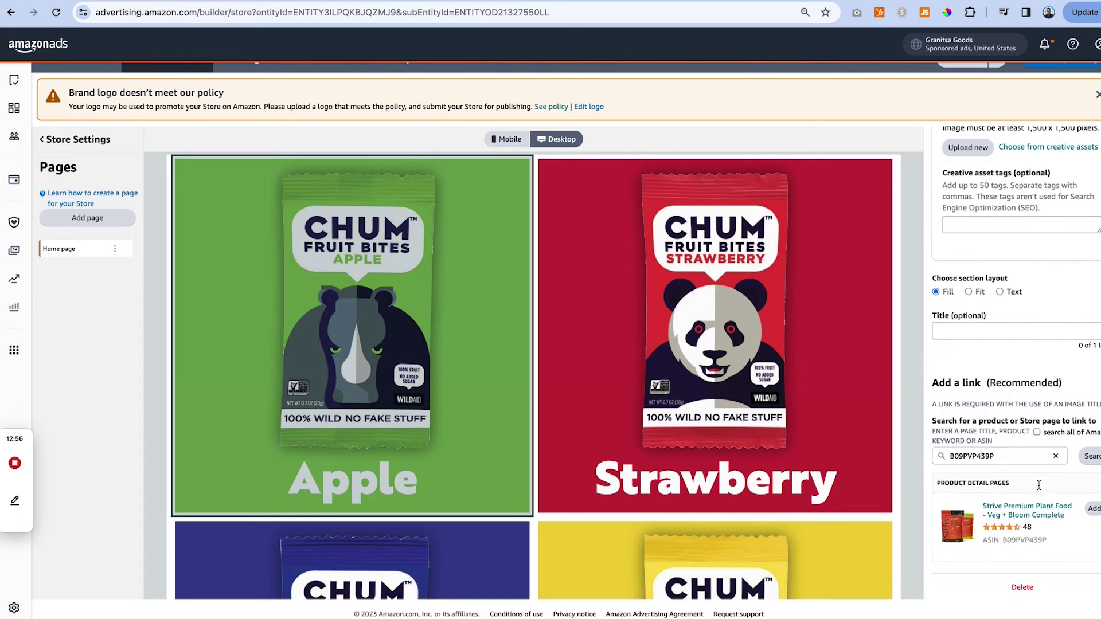
pyautogui.click(1094, 508)
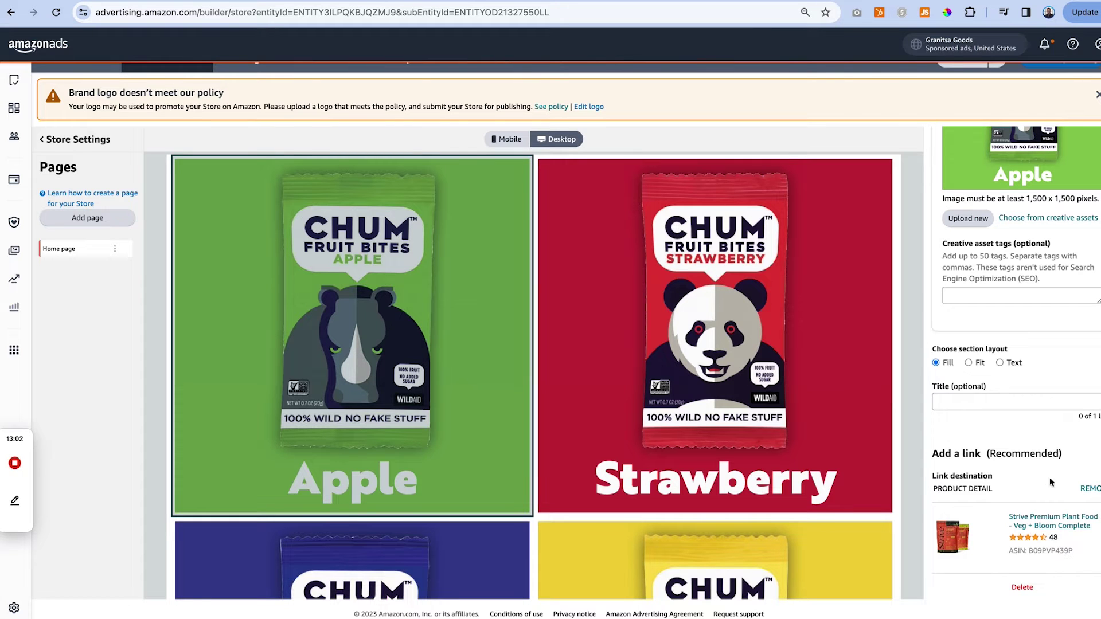
# Step: Link the Strawberry image tile to the product page for ASIN B09YNSBNG9
pyautogui.click(821, 388)
pyautogui.scroll(-4, 992, 454)
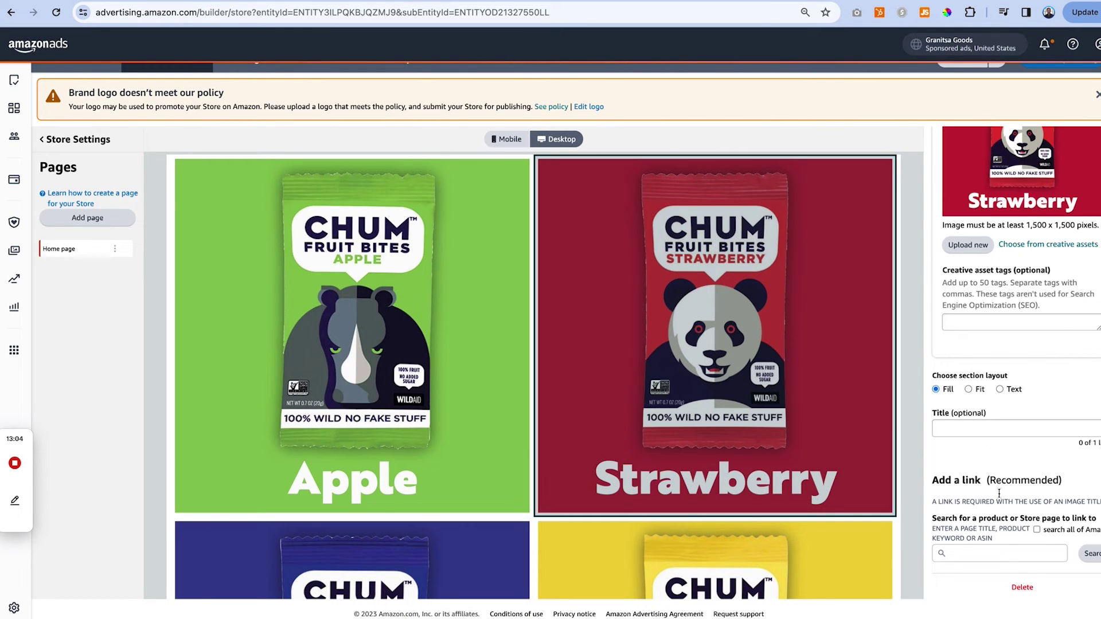
pyautogui.click(1004, 555)
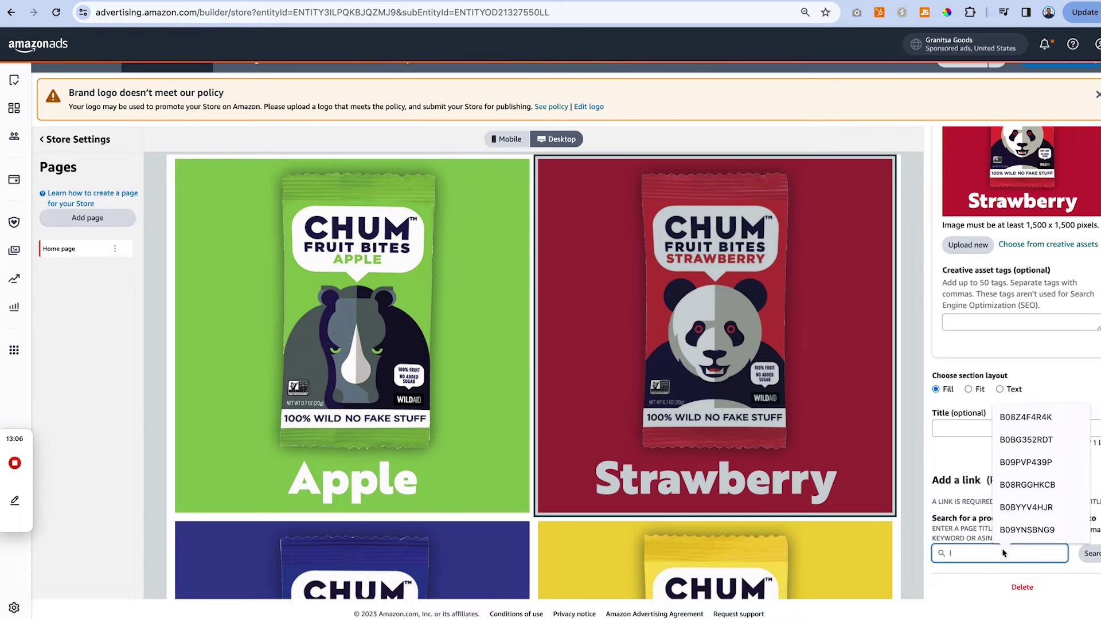
pyautogui.click(1022, 522)
pyautogui.click(1092, 555)
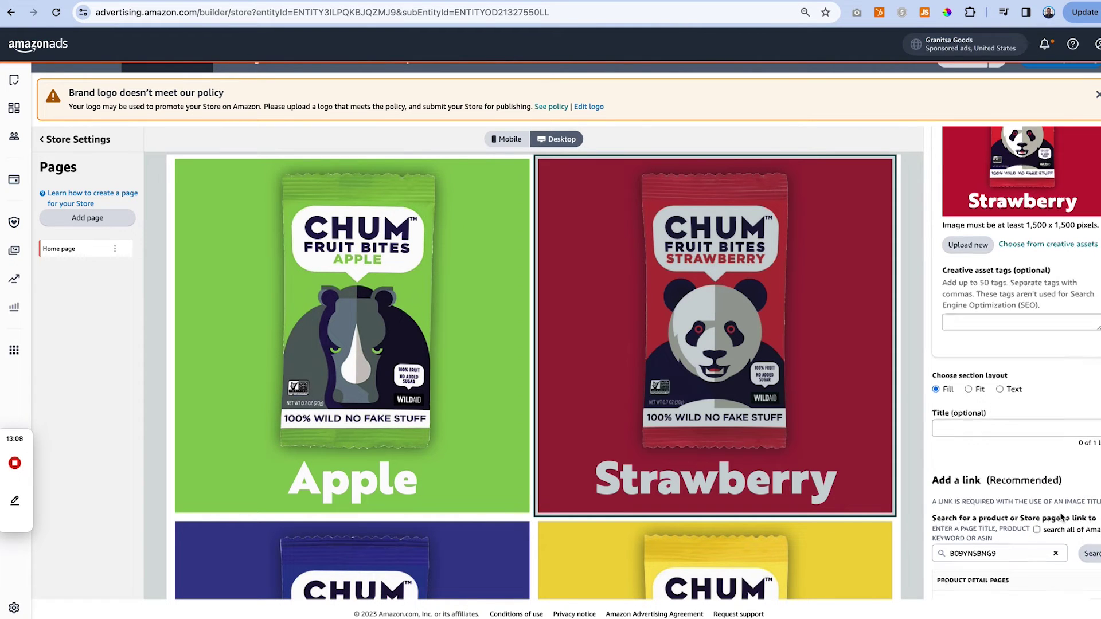
pyautogui.click(1032, 516)
pyautogui.scroll(-10, 879, 462)
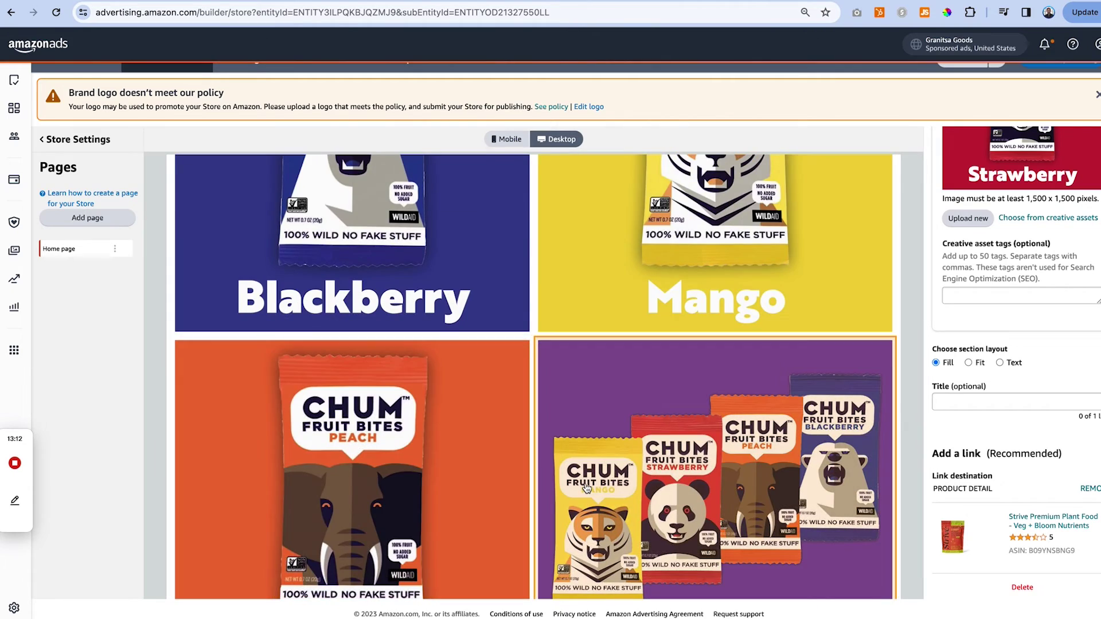
pyautogui.scroll(-10, 585, 488)
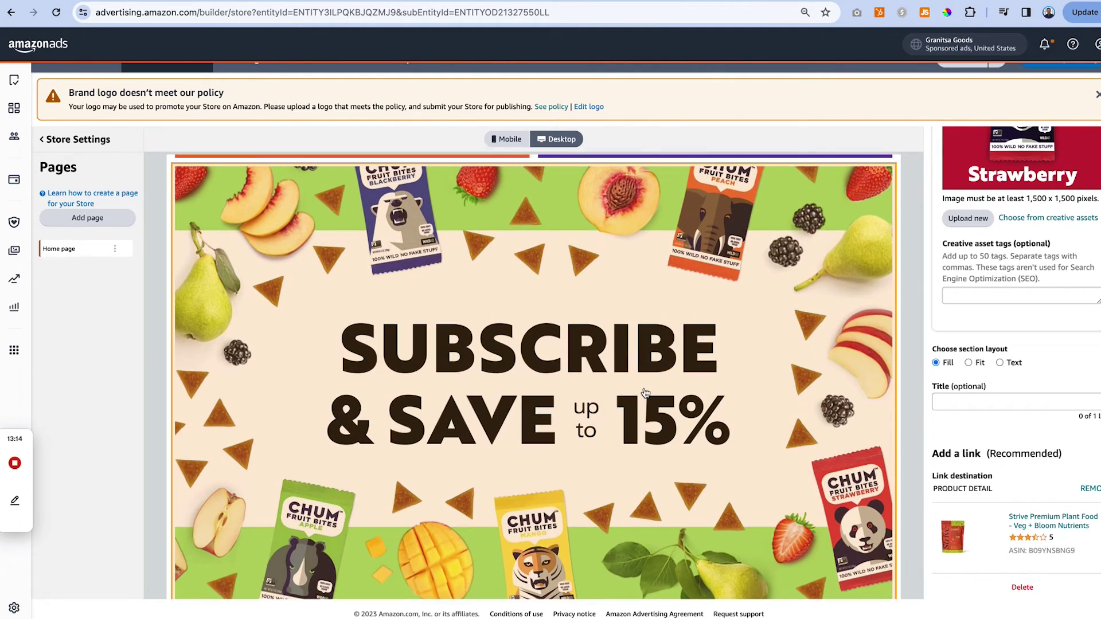
pyautogui.scroll(-1, 664, 415)
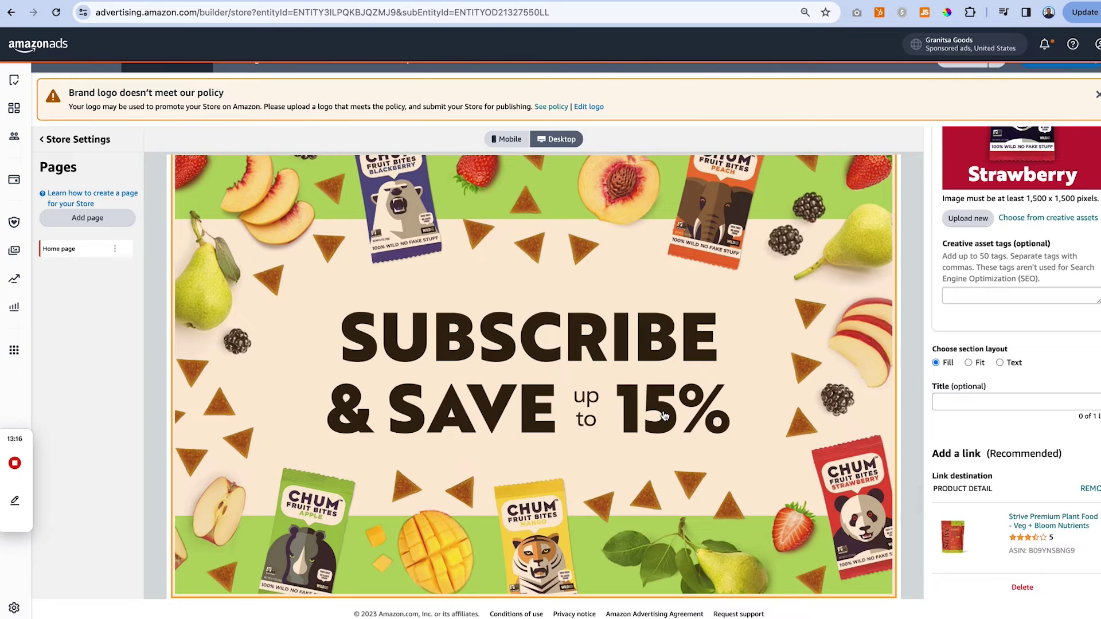
pyautogui.scroll(1, 664, 415)
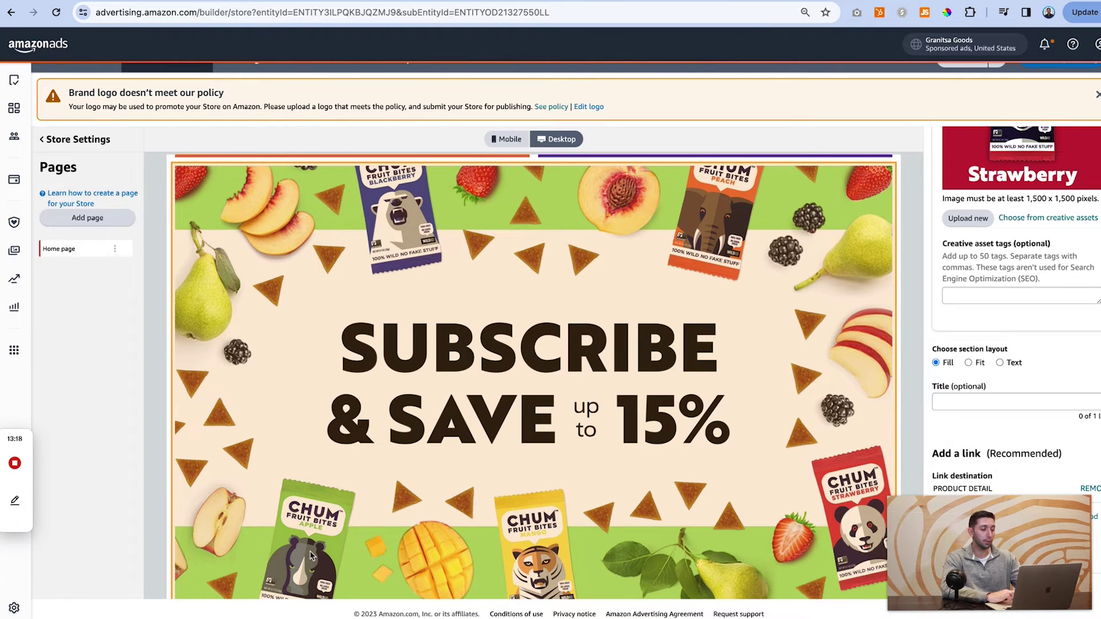
pyautogui.scroll(-1, 313, 555)
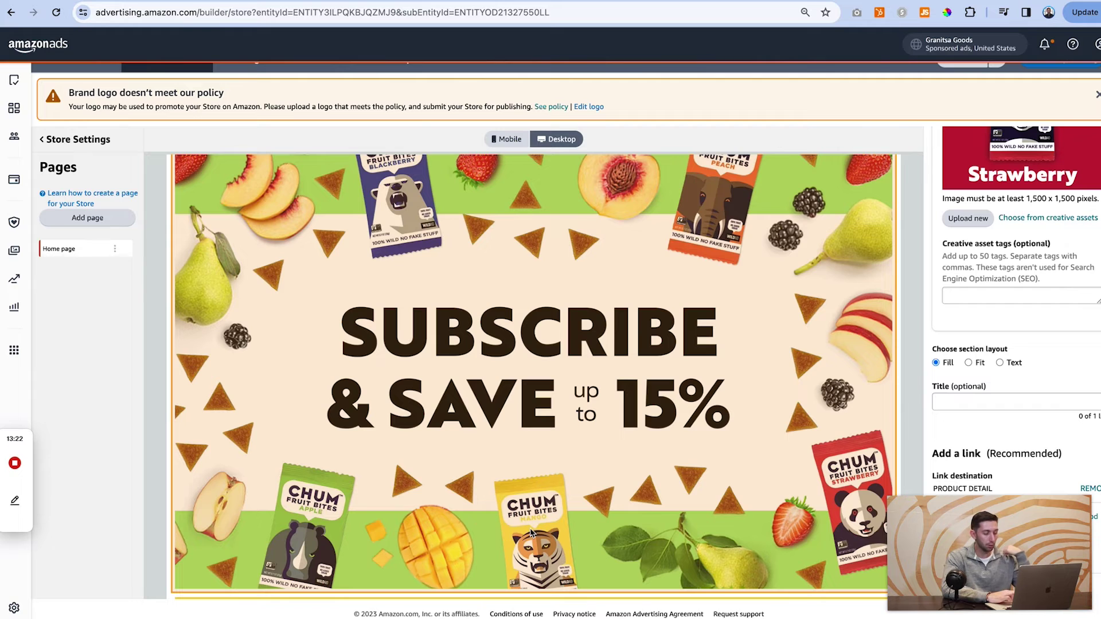
pyautogui.scroll(-5, 528, 531)
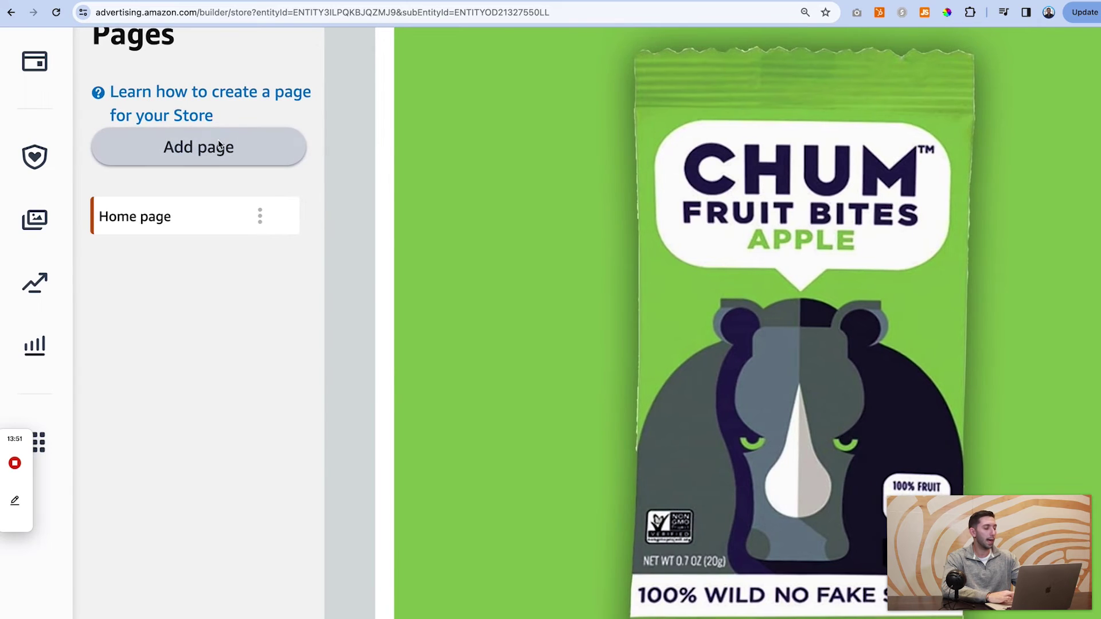
pyautogui.click(218, 137)
# Step: Create a Blank-template page named 'All products' with meta description 'All products'
pyautogui.click(211, 136)
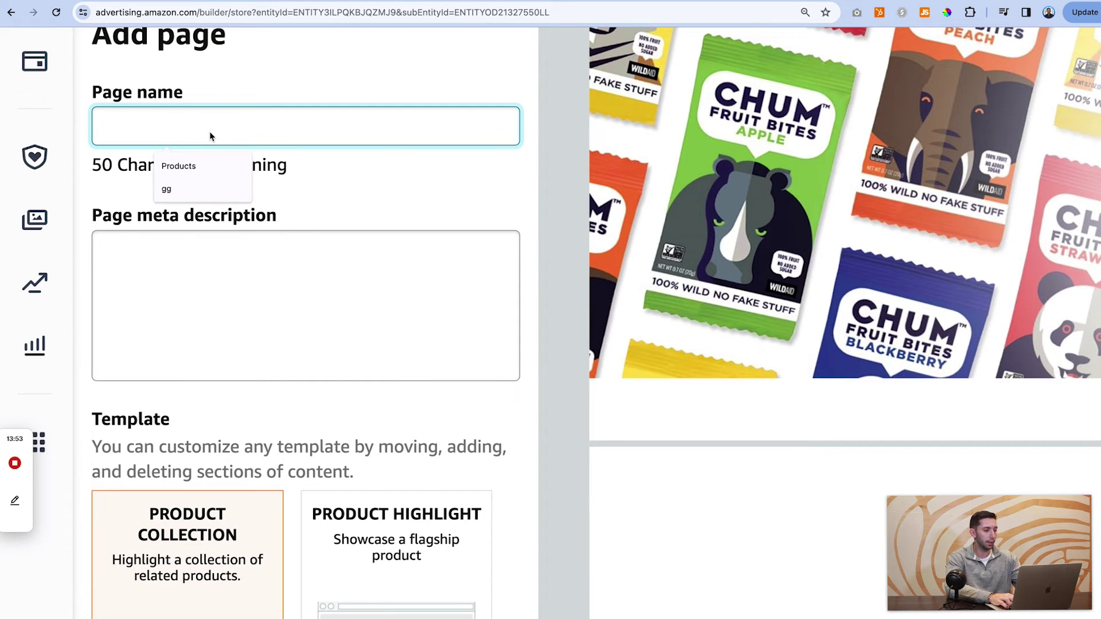
pyautogui.write('All pr')
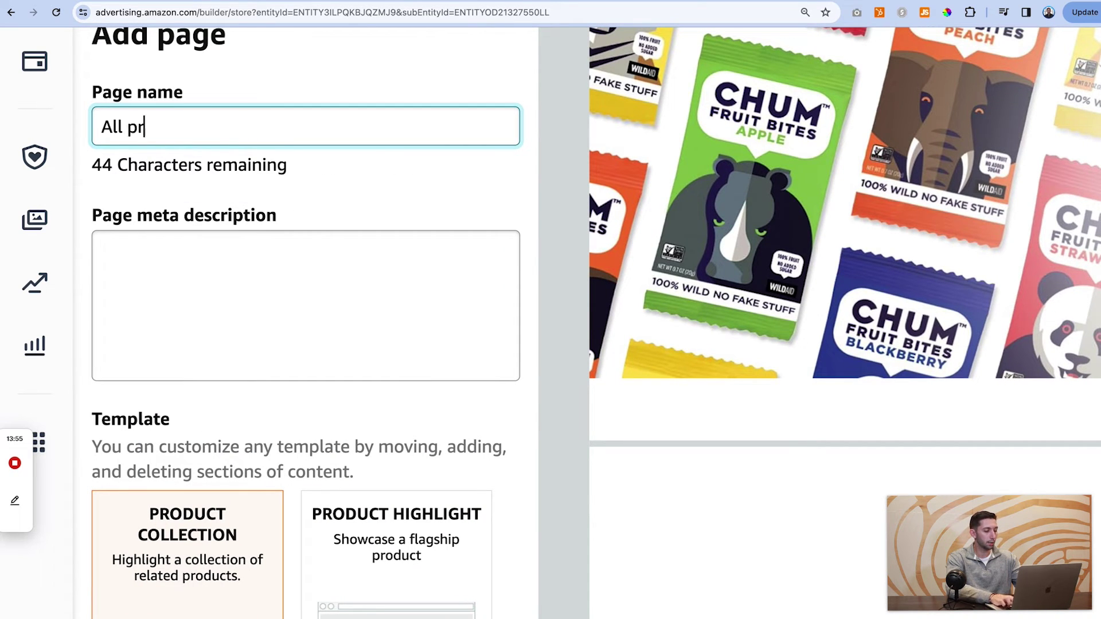
pyautogui.write('oducts')
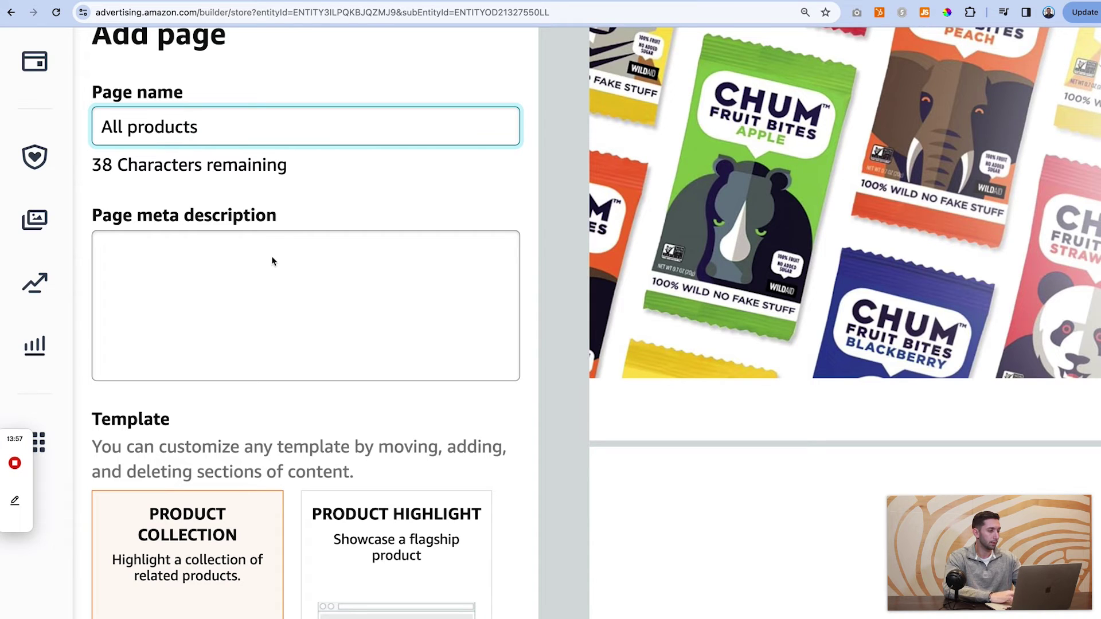
pyautogui.click(271, 285)
pyautogui.write('All products')
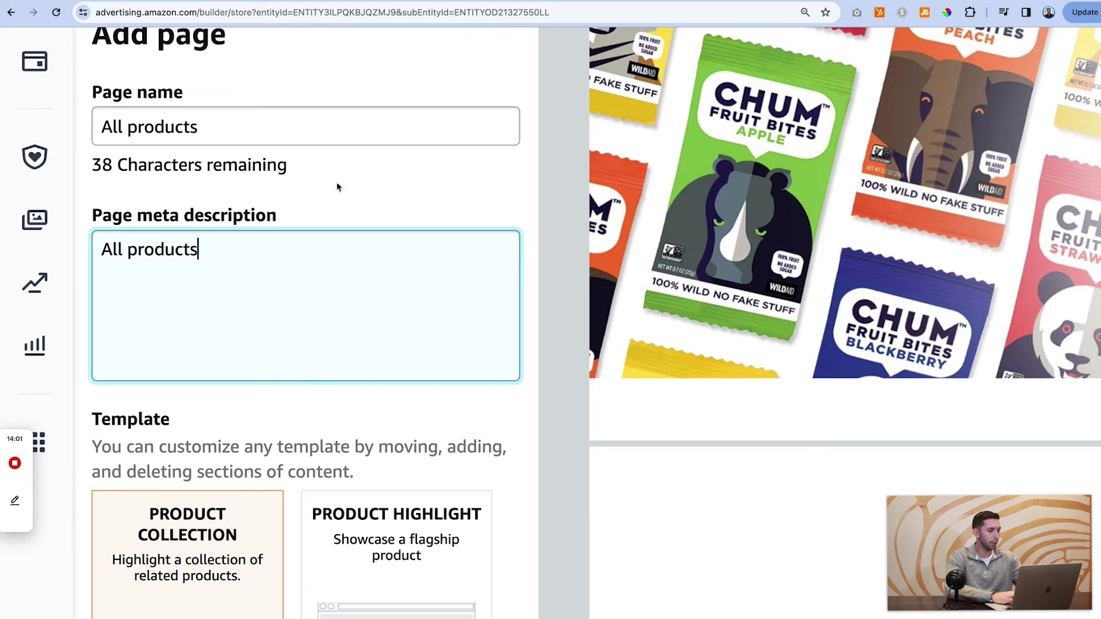
pyautogui.press('super+minus')
pyautogui.press('super+minus')
pyautogui.press('super+minus')
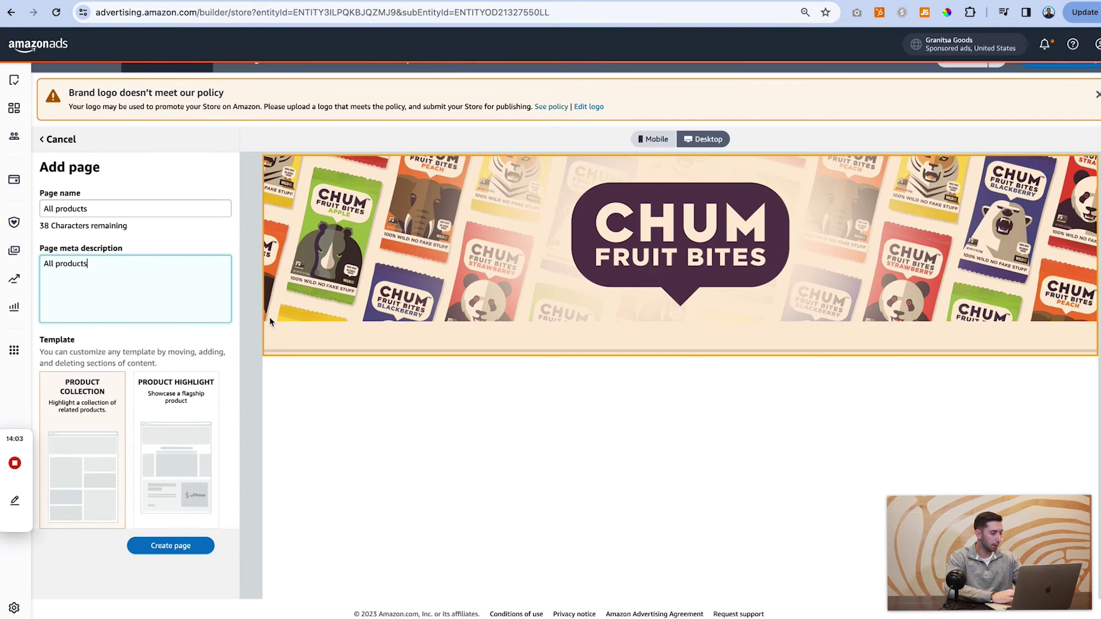
pyautogui.scroll(-5, 187, 405)
pyautogui.click(190, 441)
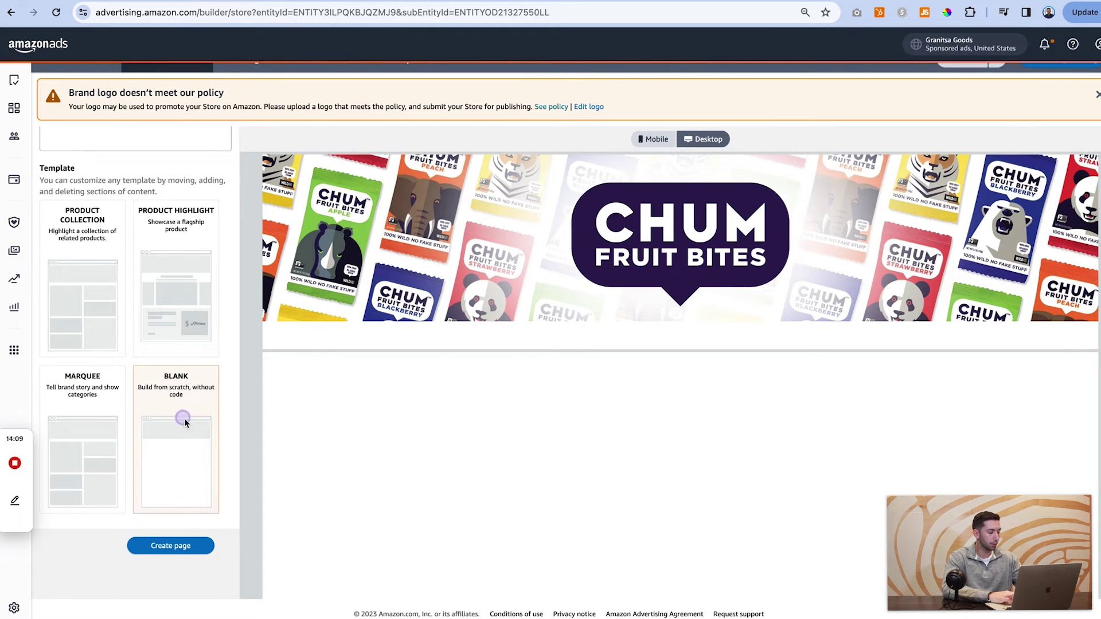
pyautogui.click(182, 546)
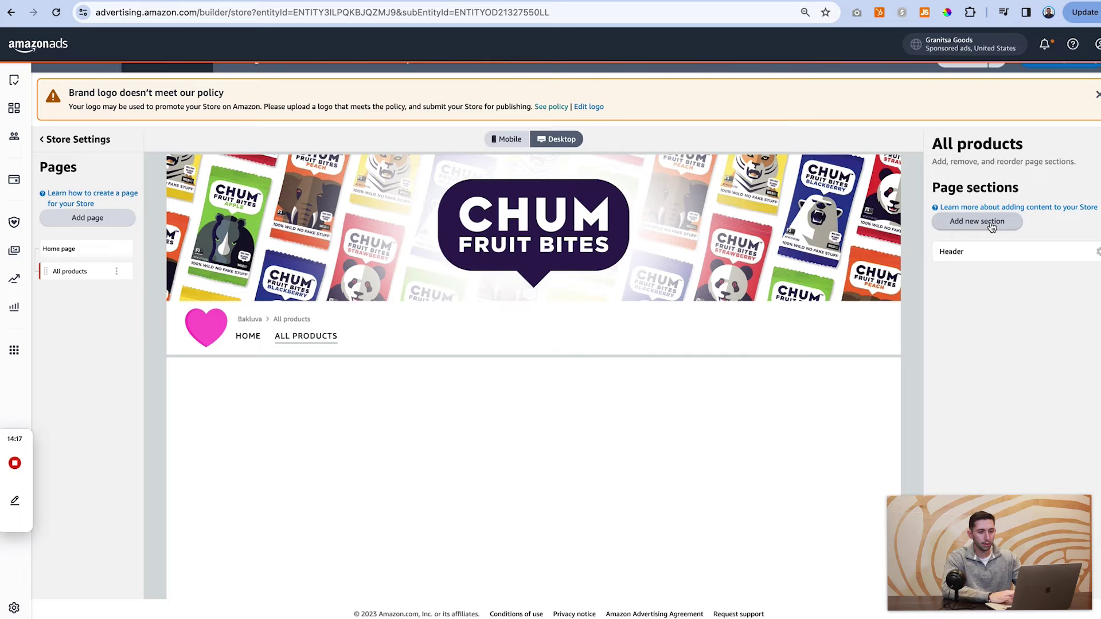
# Step: Add a Best Selling Products section to the All products page
pyautogui.click(991, 227)
pyautogui.scroll(-8, 1003, 372)
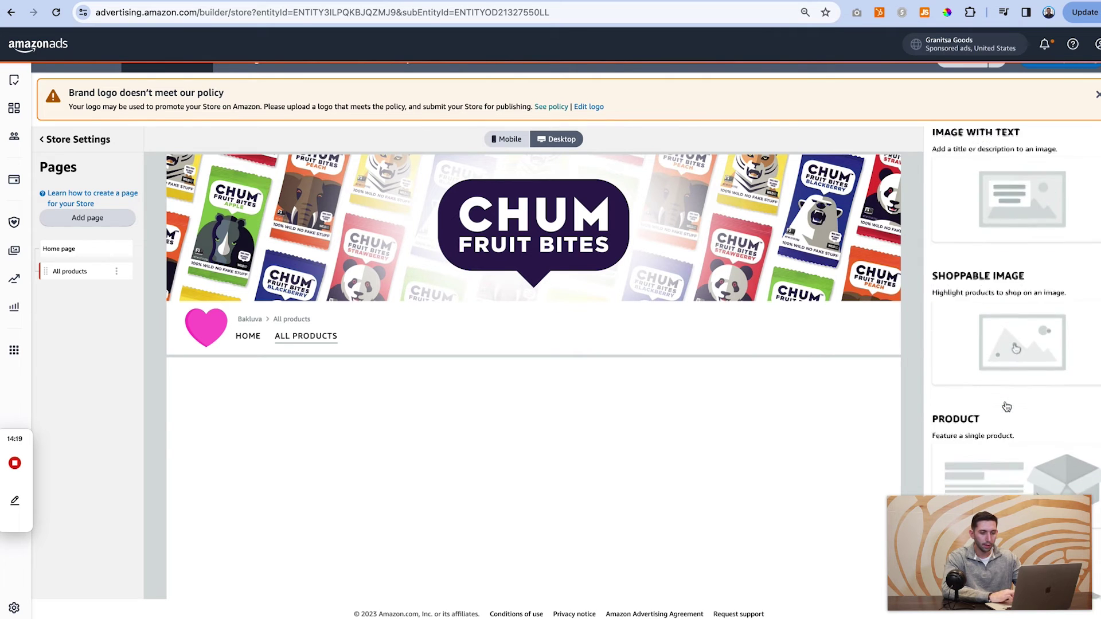
pyautogui.scroll(-6, 1006, 396)
pyautogui.scroll(-2, 1014, 326)
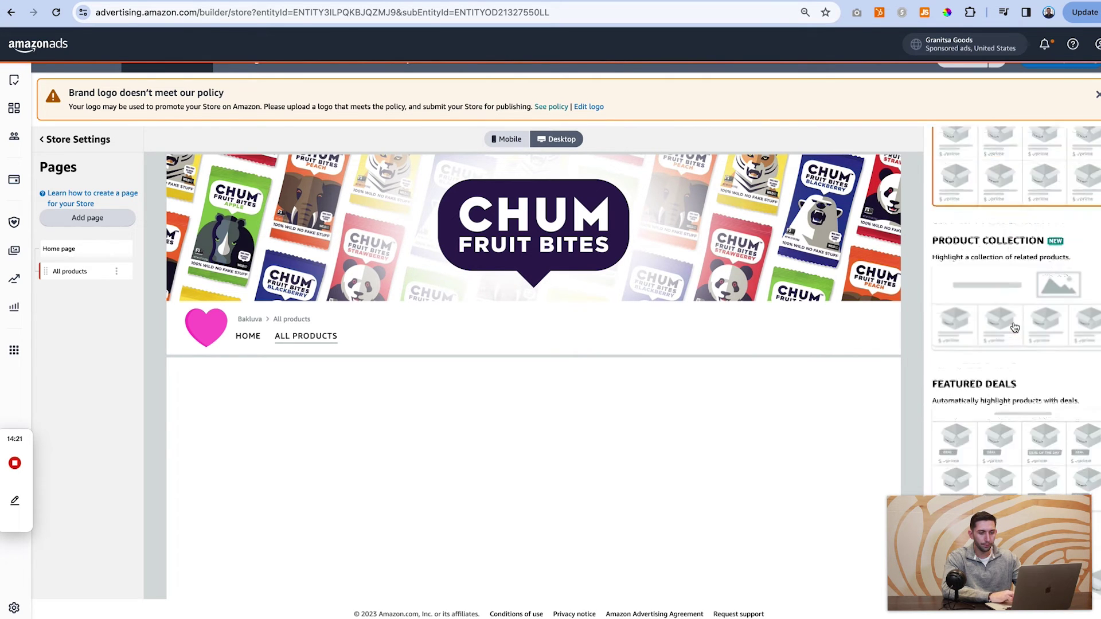
pyautogui.scroll(-4, 1014, 327)
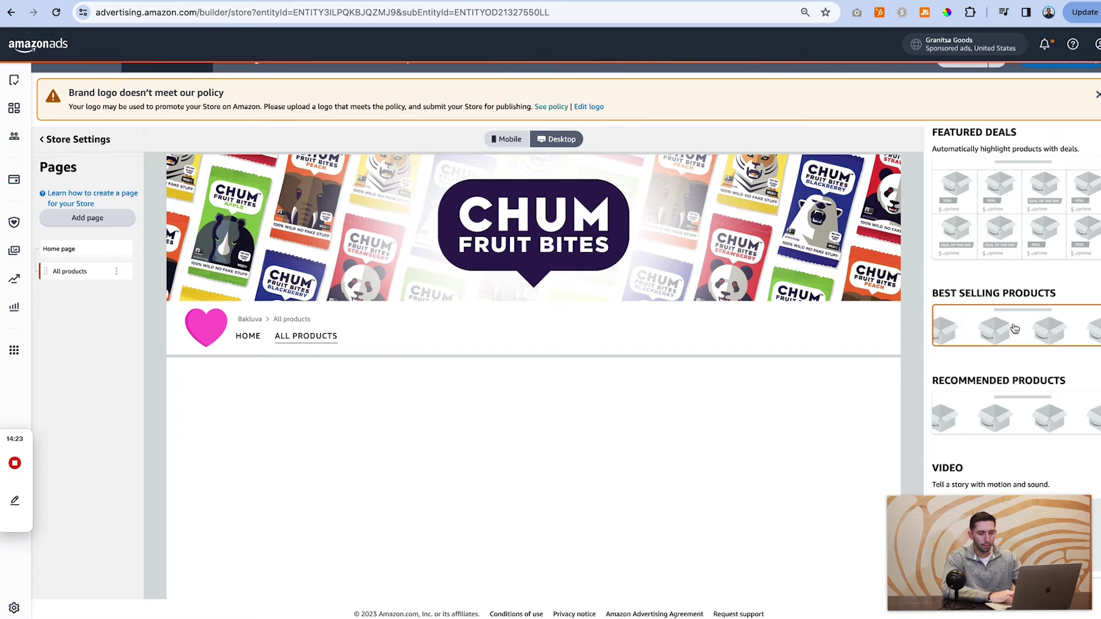
pyautogui.click(1014, 328)
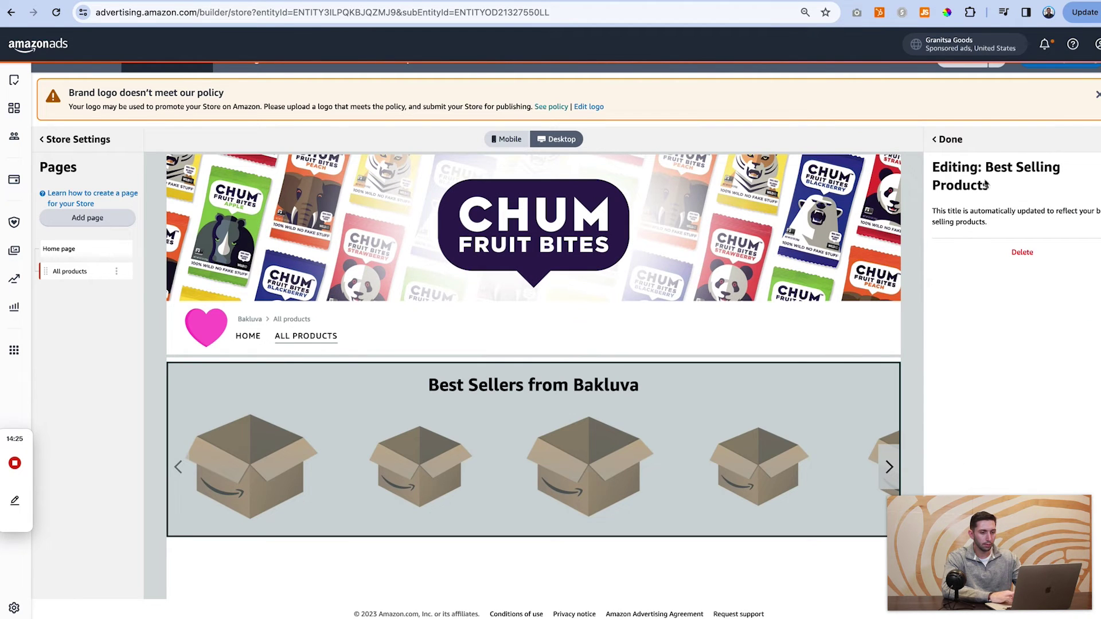
pyautogui.click(950, 139)
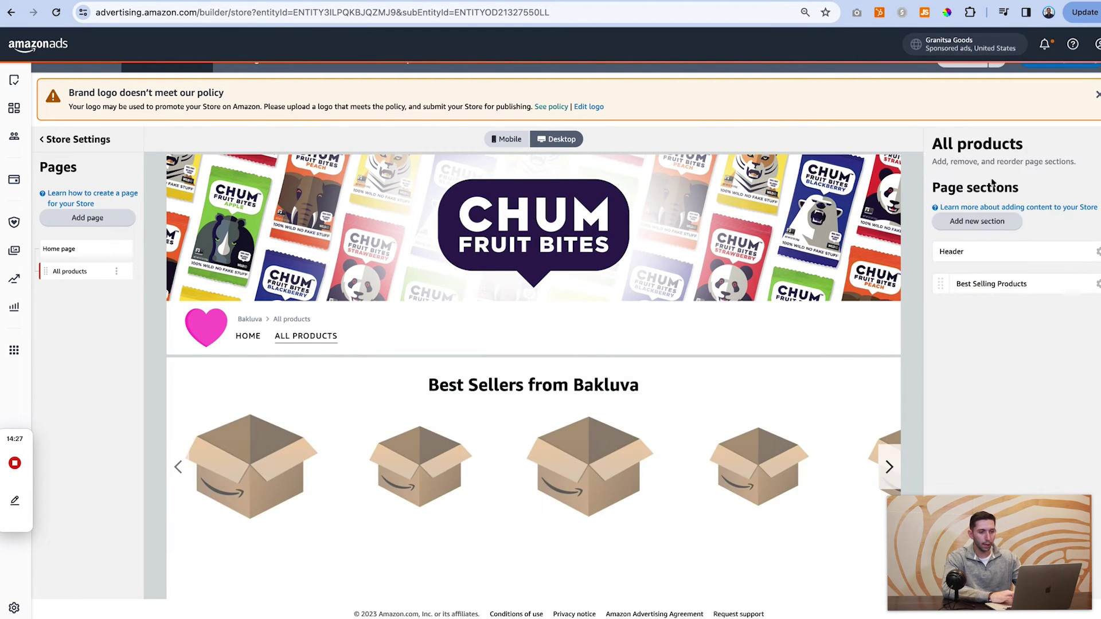
# Step: Add a Recommended Products section below the best sellers
pyautogui.click(998, 228)
pyautogui.scroll(-10, 1015, 402)
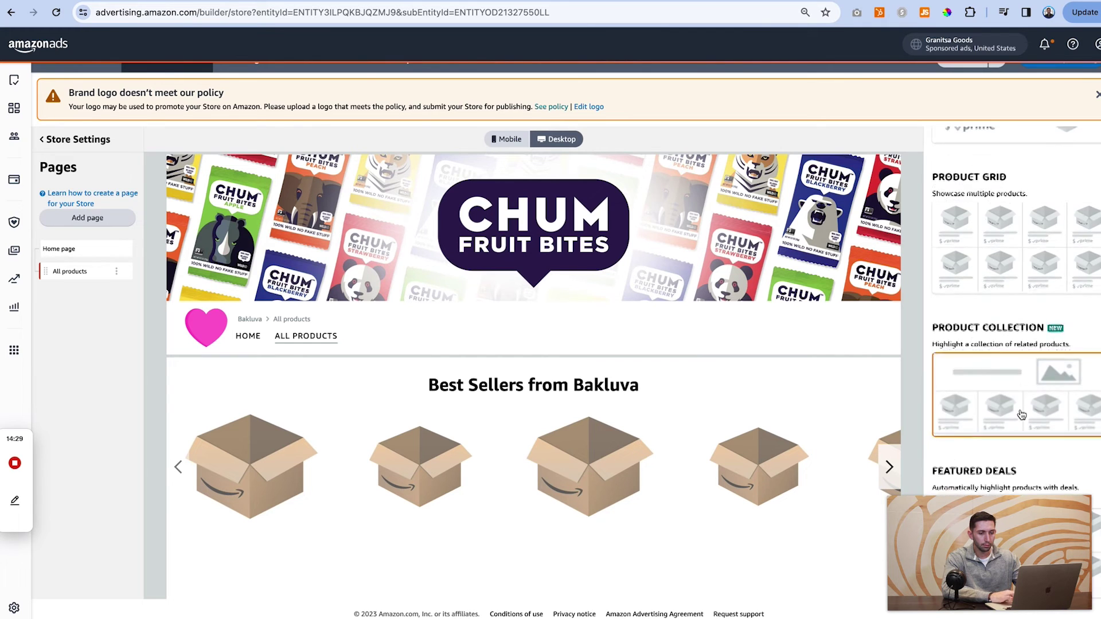
pyautogui.scroll(-10, 1021, 414)
pyautogui.scroll(4, 1019, 406)
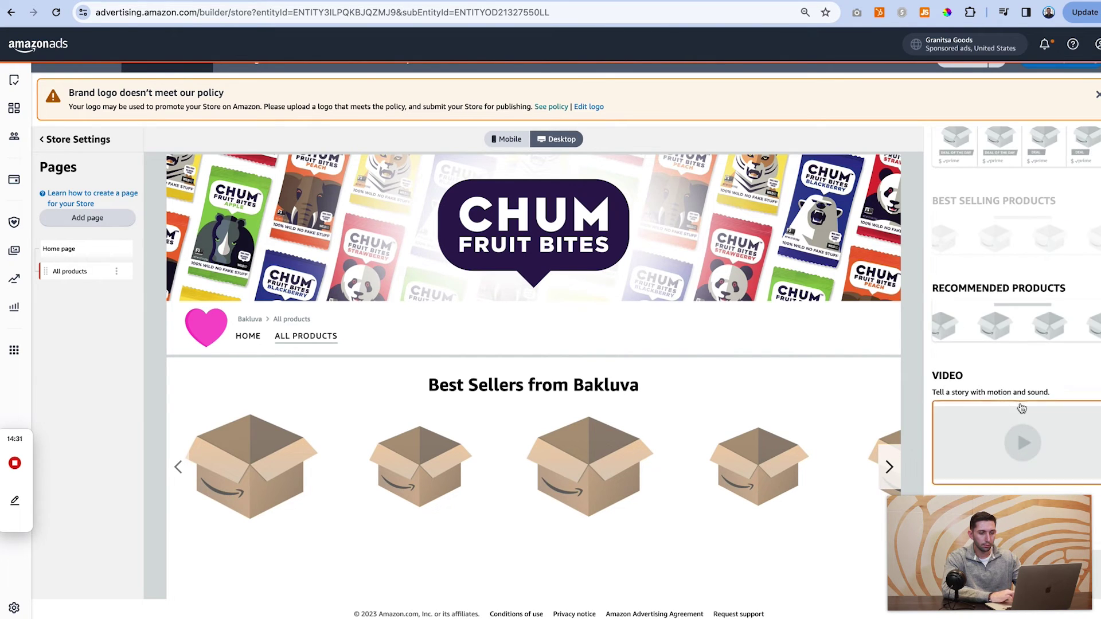
pyautogui.click(1009, 315)
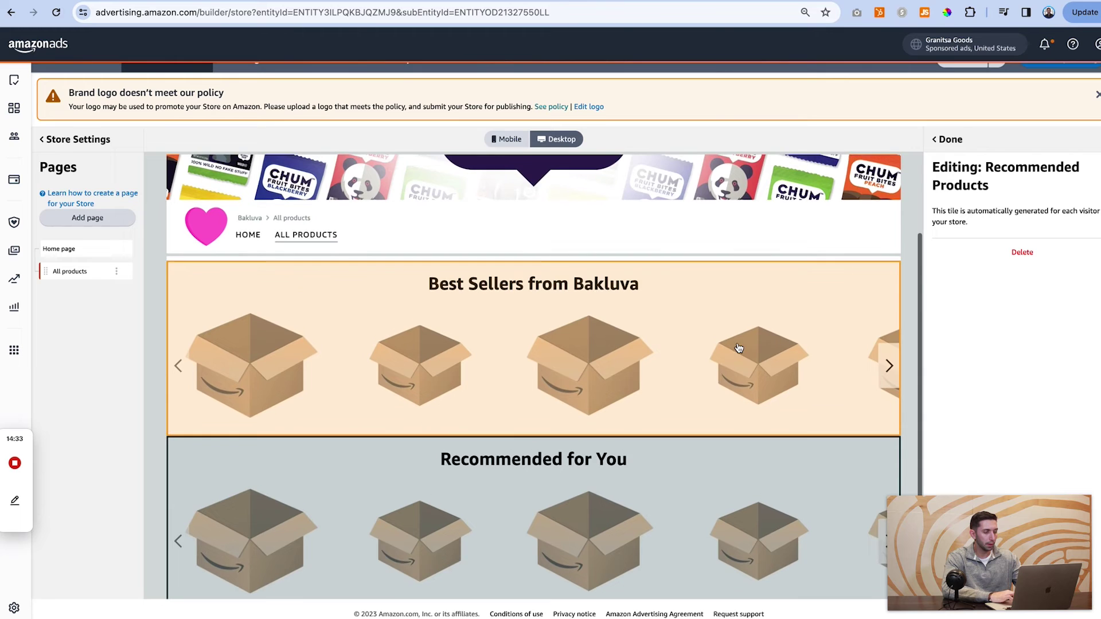
pyautogui.scroll(1, 739, 348)
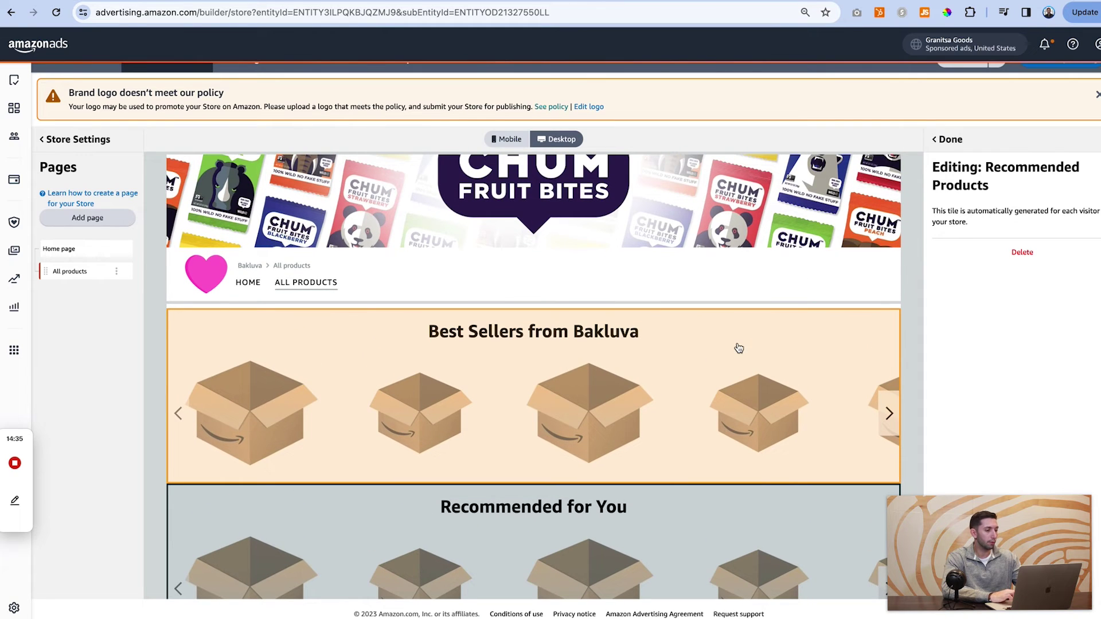
pyautogui.scroll(-1, 738, 348)
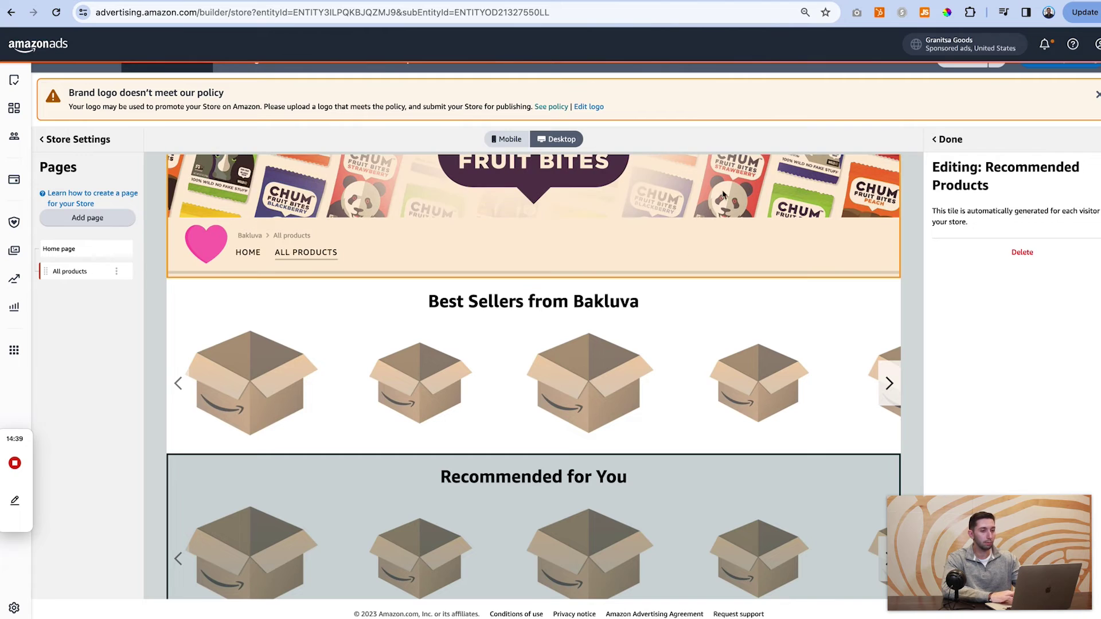
pyautogui.click(739, 235)
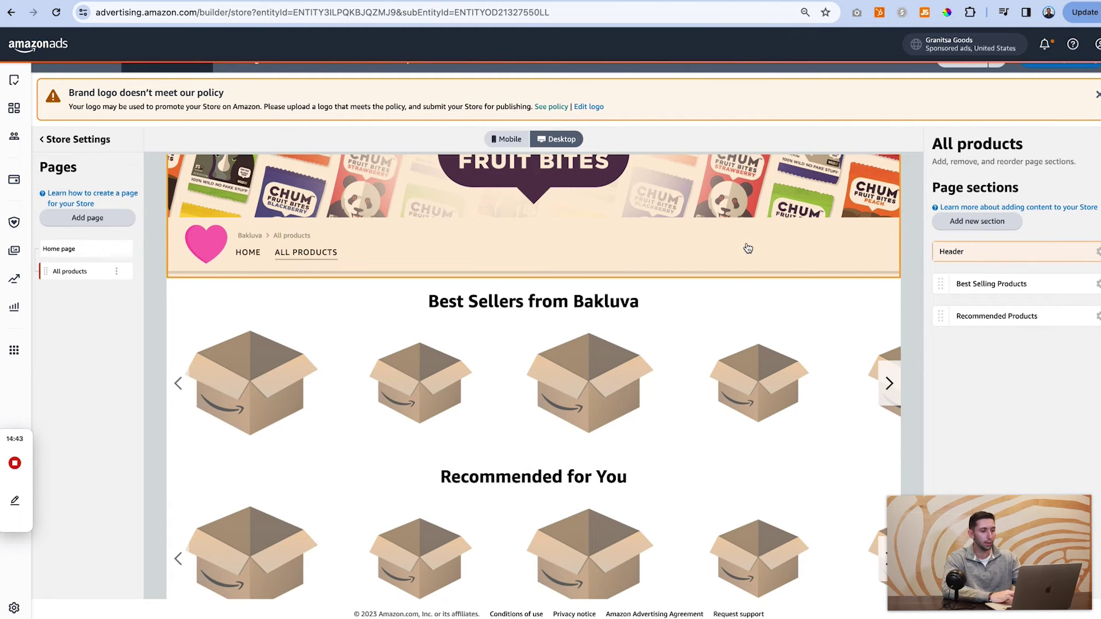
# Step: Return to editing the Home page of the store
pyautogui.scroll(-2, 716, 298)
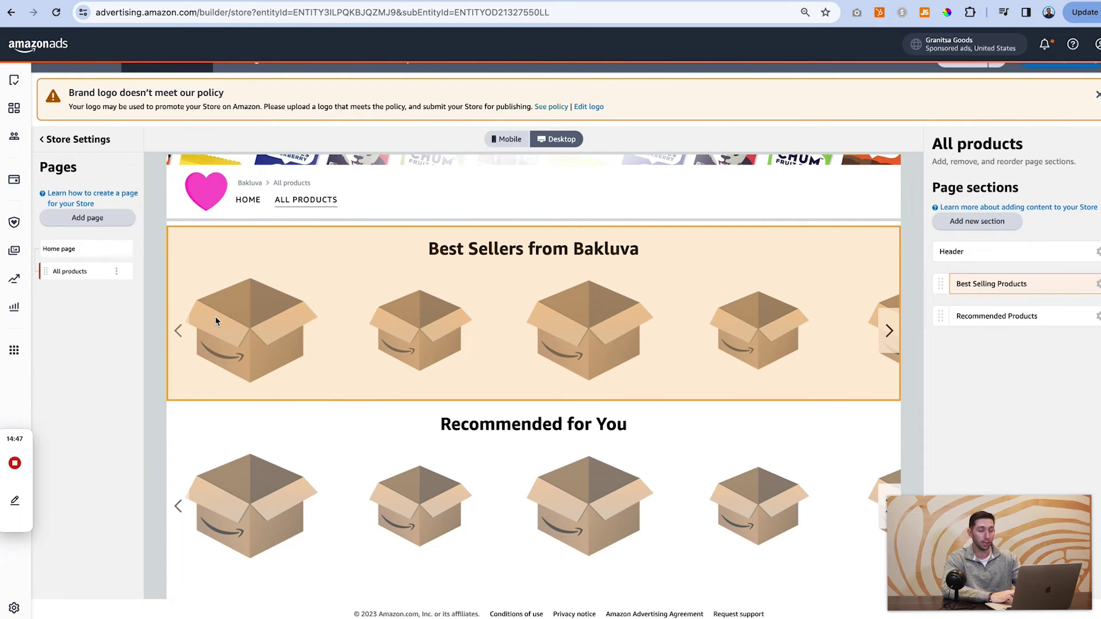
pyautogui.click(90, 248)
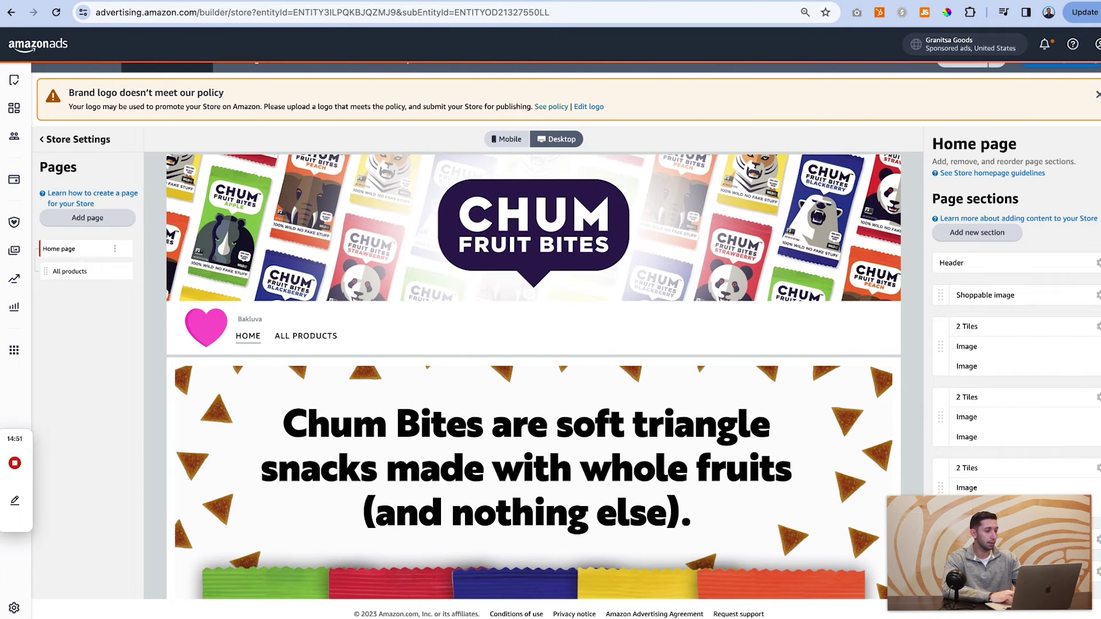
pyautogui.hotkey('ctrl', 'Tab')
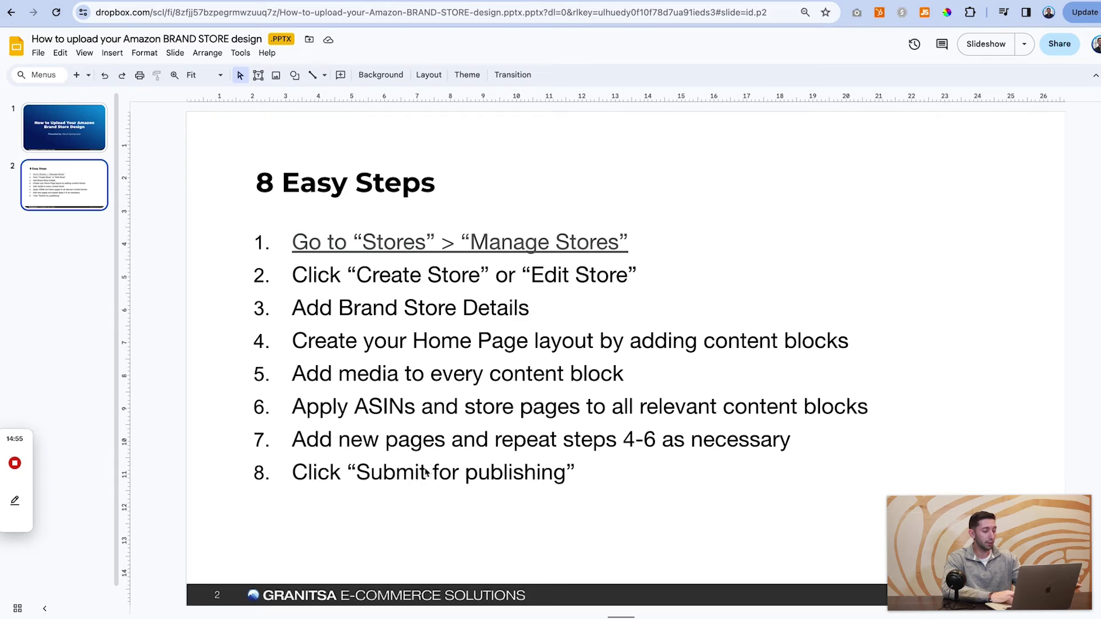
pyautogui.hotkey('ctrl', 'Tab')
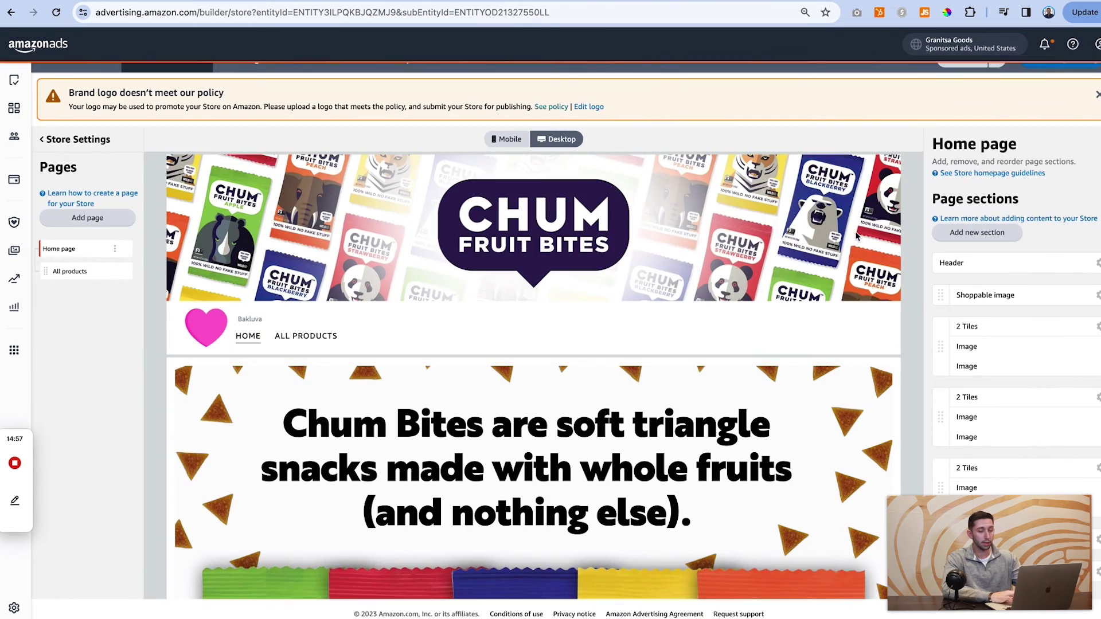
# Step: Submit the store for publishing to reveal the missing-link errors and warnings
pyautogui.scroll(3, 551, 344)
pyautogui.scroll(10, 1066, 188)
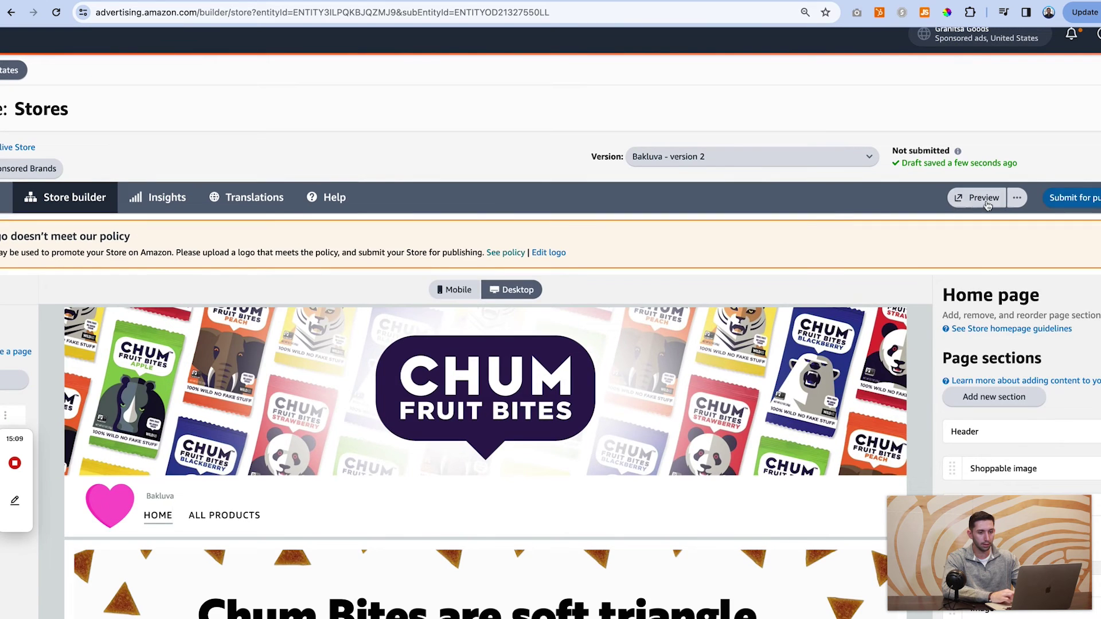
pyautogui.click(1061, 197)
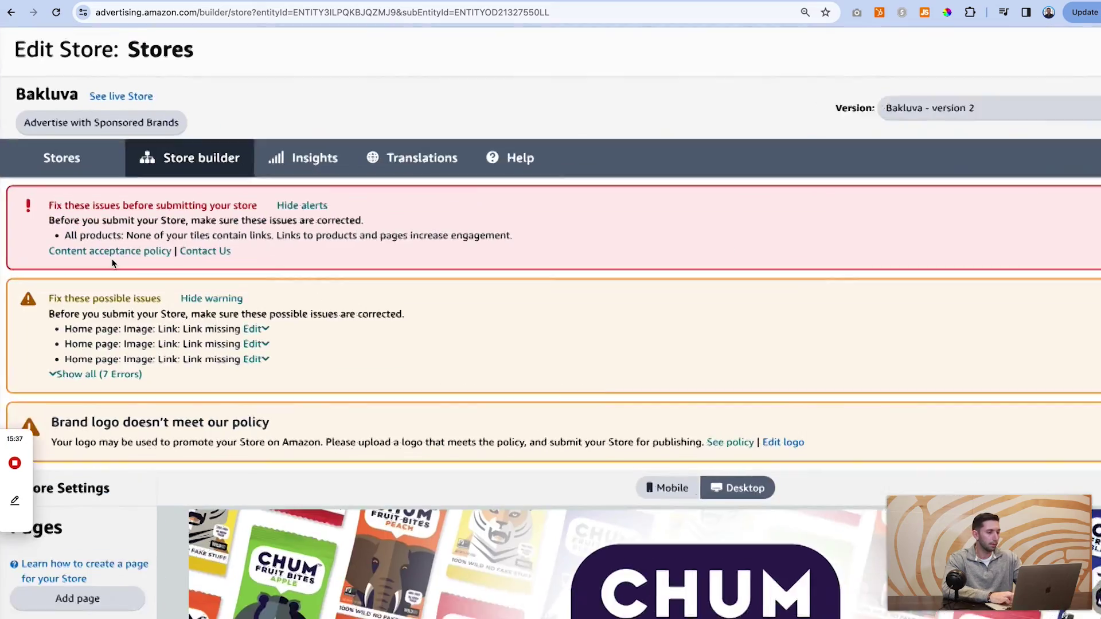
pyautogui.scroll(5, 112, 264)
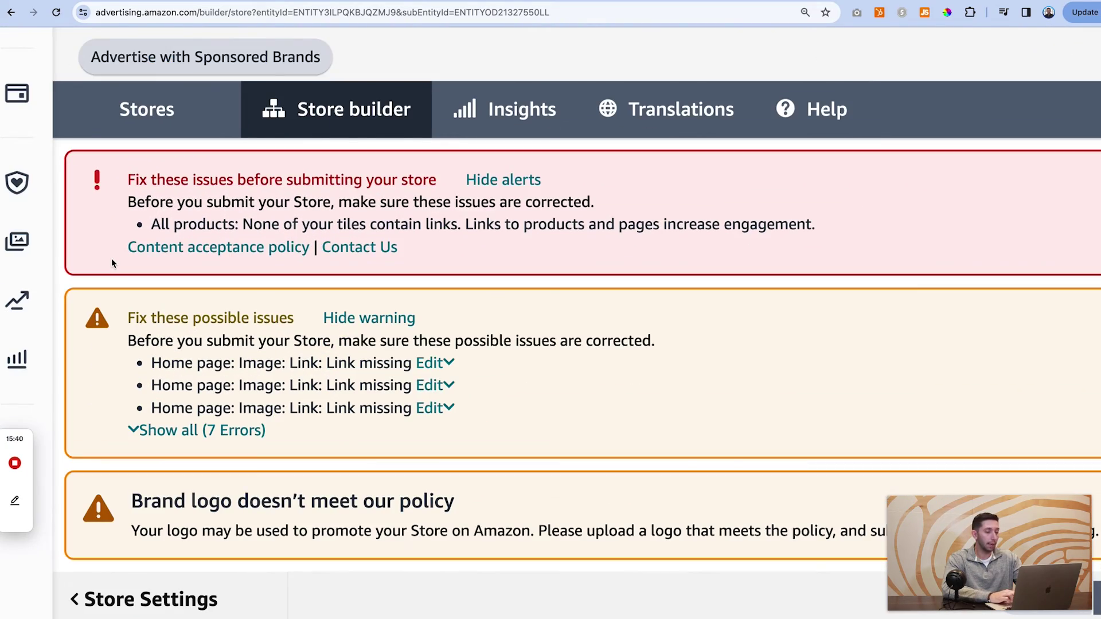
pyautogui.moveTo(125, 203); pyautogui.dragTo(310, 211)
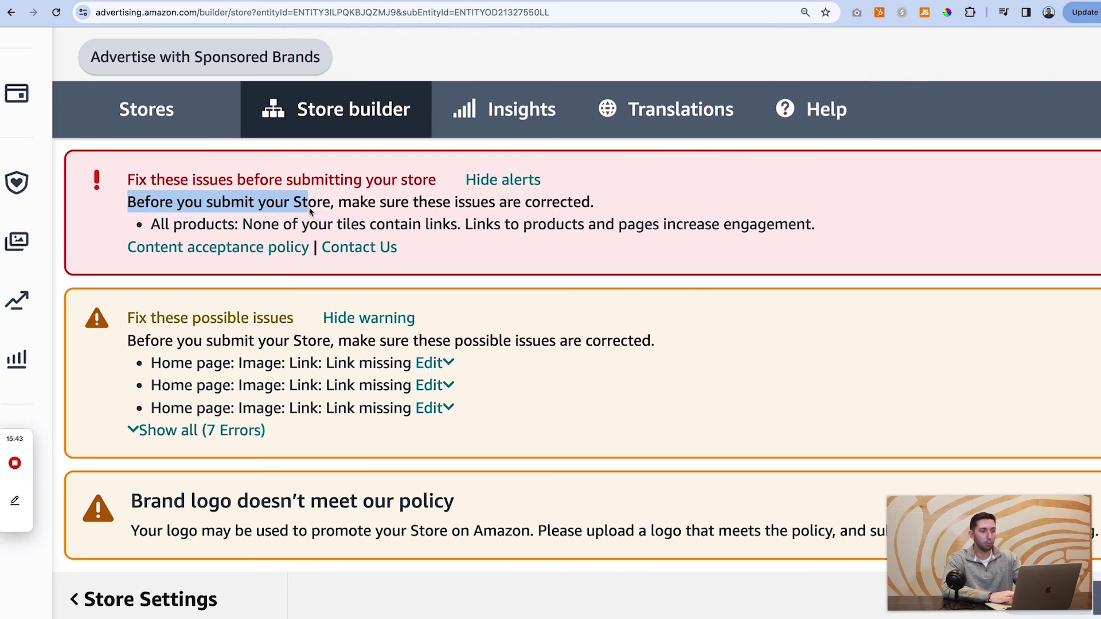
pyautogui.scroll(-1, 420, 213)
pyautogui.click(420, 212)
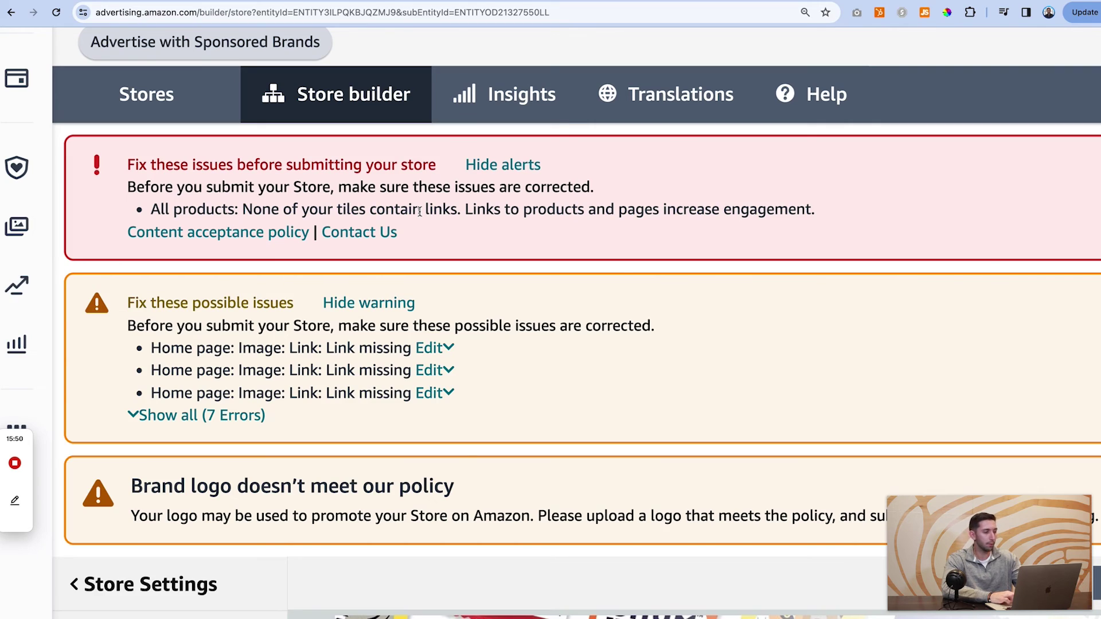
pyautogui.hotkey('ctrl', '-')
pyautogui.hotkey('ctrl', '-')
pyautogui.hotkey('ctrl', '-')
pyautogui.hotkey('ctrl', '-')
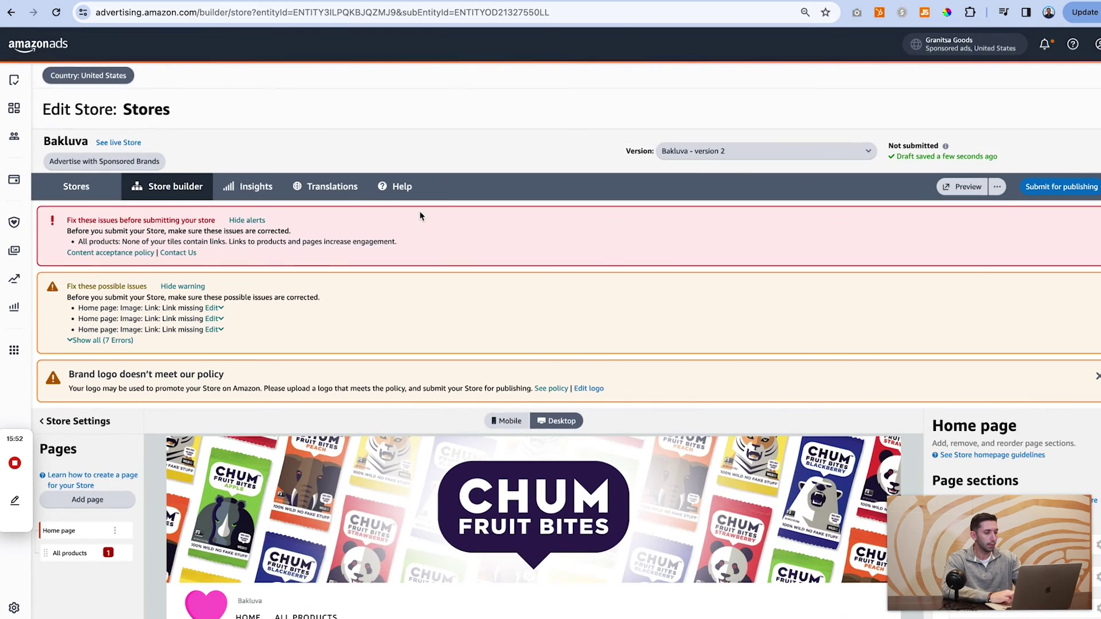
pyautogui.scroll(5, 1011, 197)
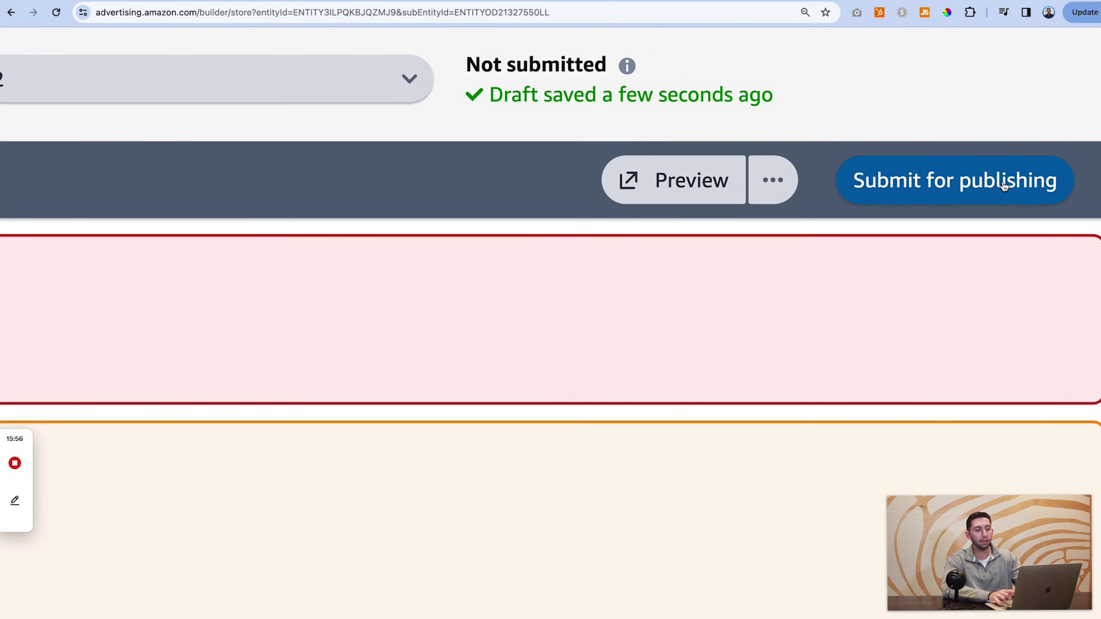
pyautogui.scroll(-5, 897, 282)
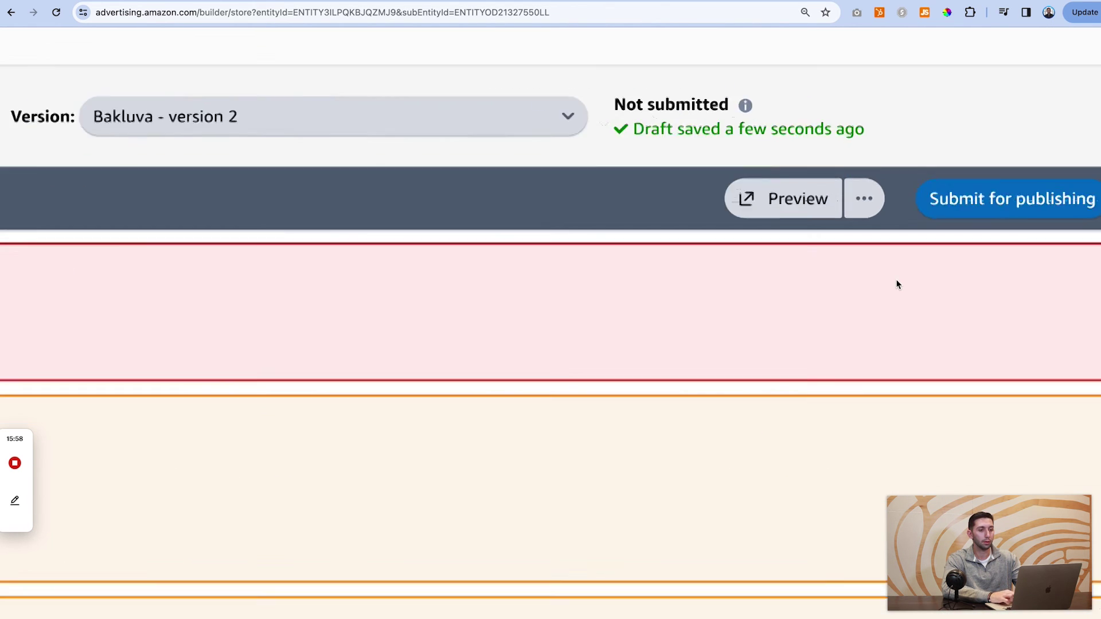